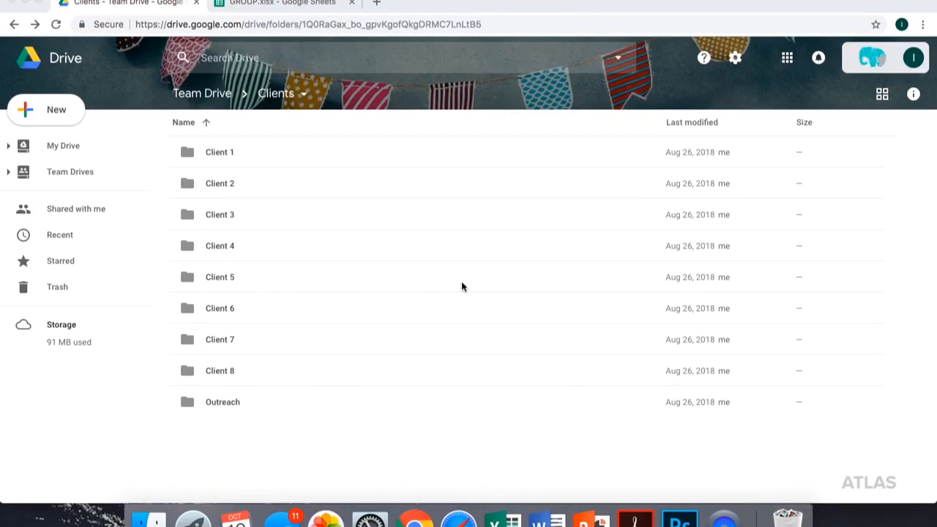
- Open the Programming folder inside the Client 1 folder
{"action": "left_click", "coordinate": [220, 152]}
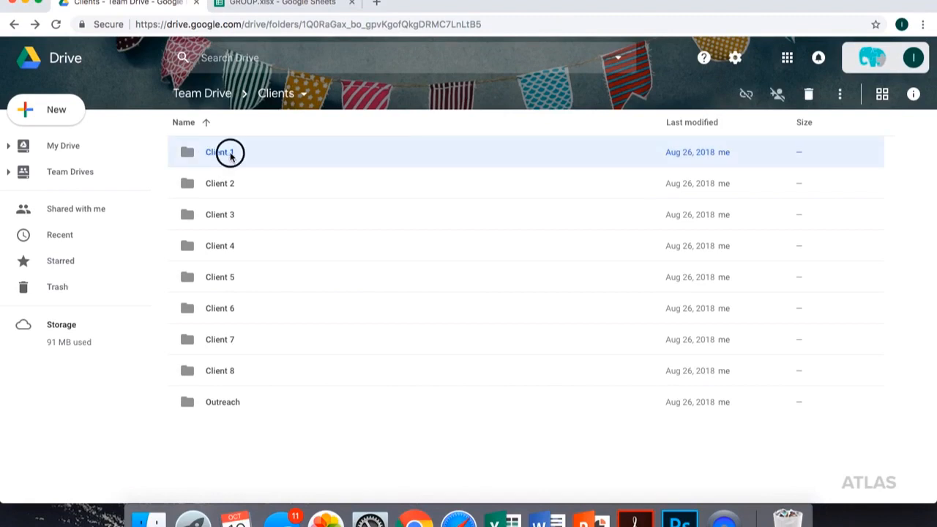
{"action": "double_click", "coordinate": [231, 155]}
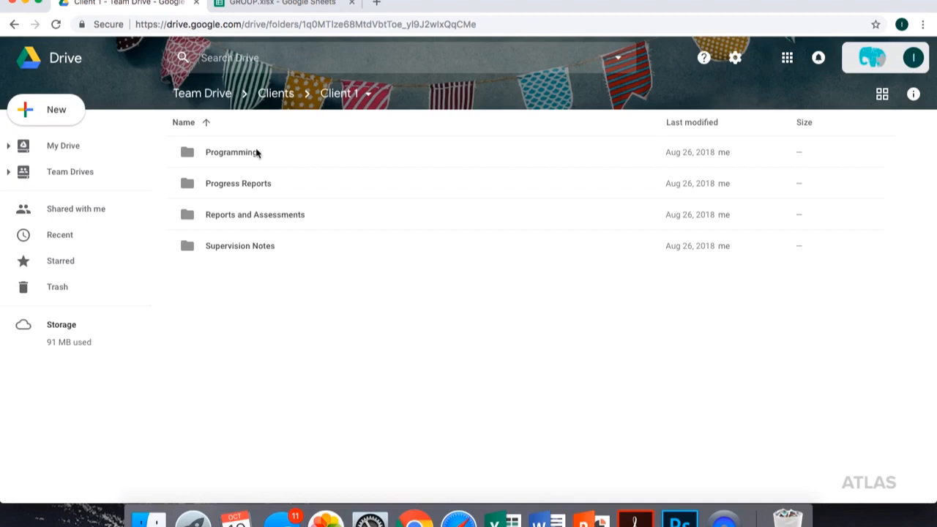
{"action": "left_click", "coordinate": [234, 154]}
{"action": "double_click", "coordinate": [194, 152]}
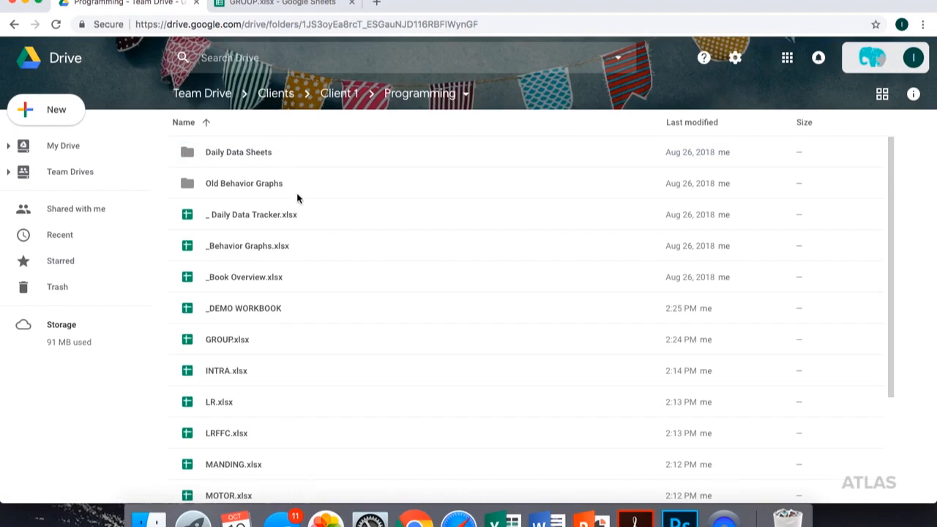
- Open the _DEMO WORKBOOK spreadsheet from the Programming folder and set its zoom to 75%
{"action": "scroll", "coordinate": [296, 201], "scroll_direction": "down", "scroll_amount": 5}
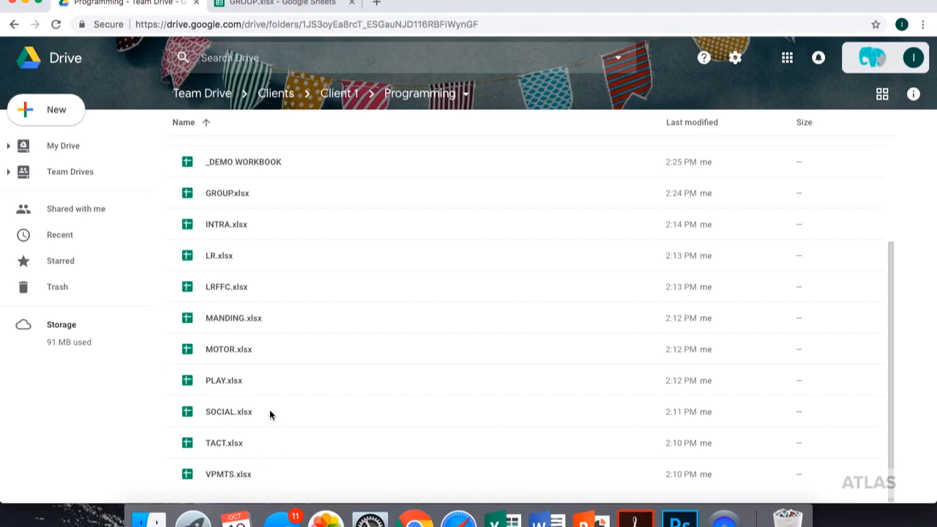
{"action": "scroll", "coordinate": [269, 414], "scroll_direction": "up", "scroll_amount": 3}
{"action": "scroll", "coordinate": [269, 414], "scroll_direction": "up", "scroll_amount": 2}
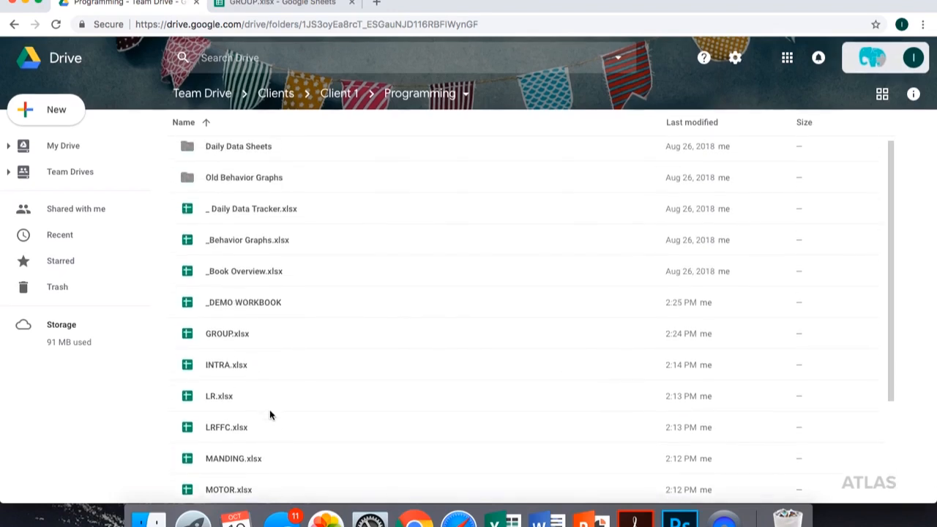
{"action": "left_click", "coordinate": [231, 311]}
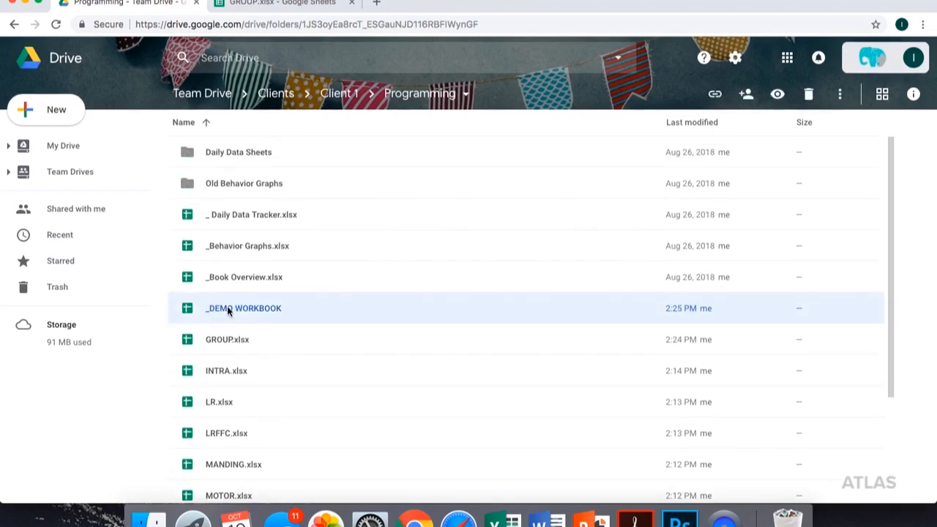
{"action": "double_click", "coordinate": [287, 308]}
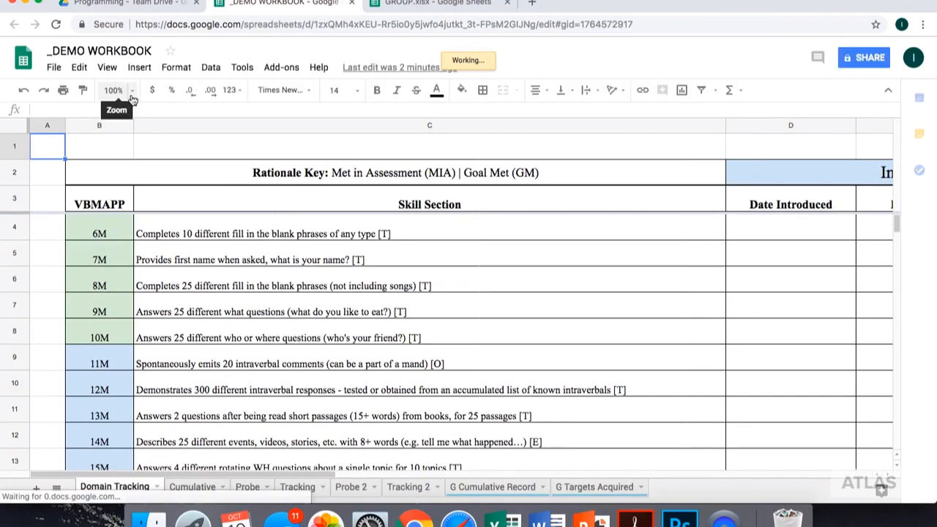
{"action": "left_click", "coordinate": [130, 99]}
{"action": "left_click", "coordinate": [118, 132]}
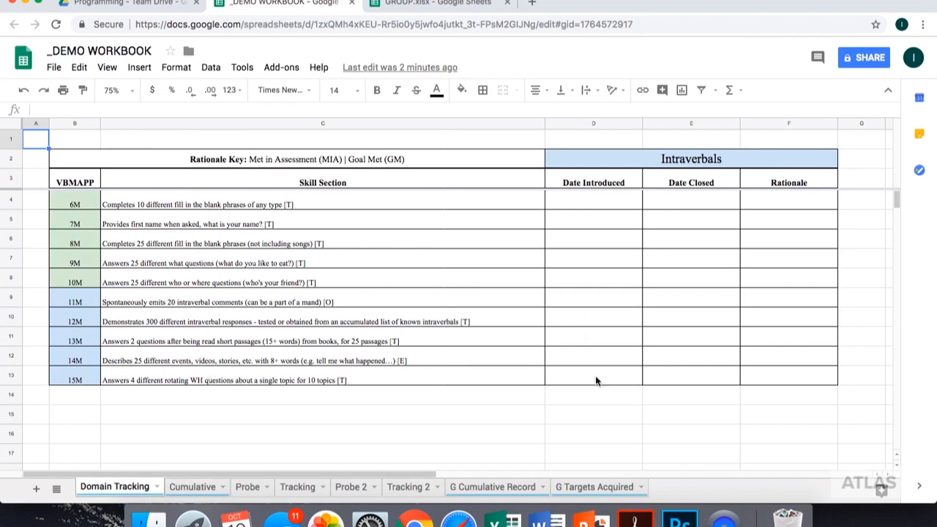
- Look over the Cumulative sheet and the G Targets Acquired and G Cumulative Record chart sheets
{"action": "left_click", "coordinate": [207, 488]}
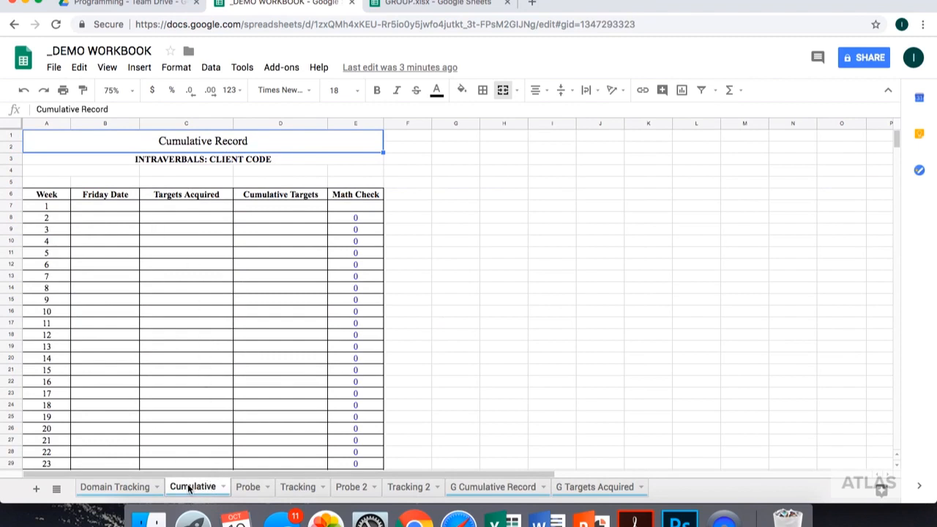
{"action": "left_click", "coordinate": [477, 488]}
{"action": "left_click", "coordinate": [573, 488]}
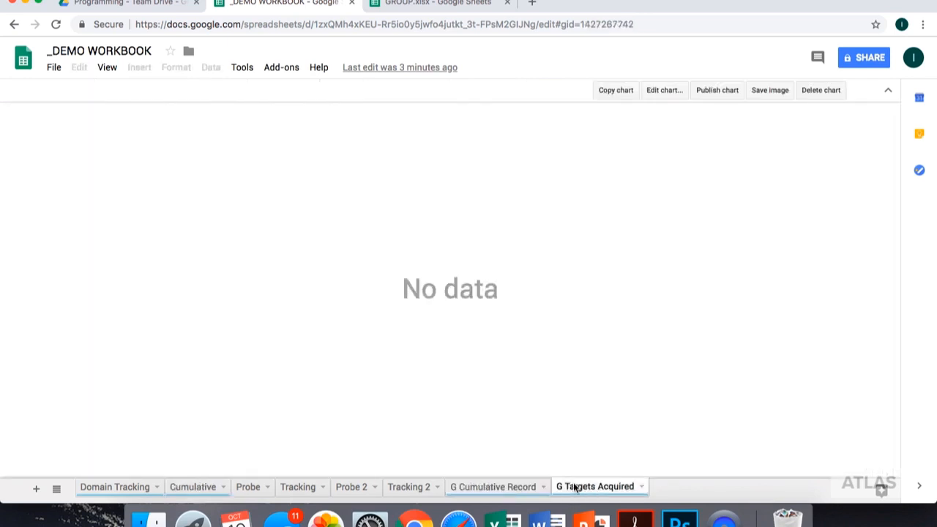
{"action": "left_click", "coordinate": [513, 488]}
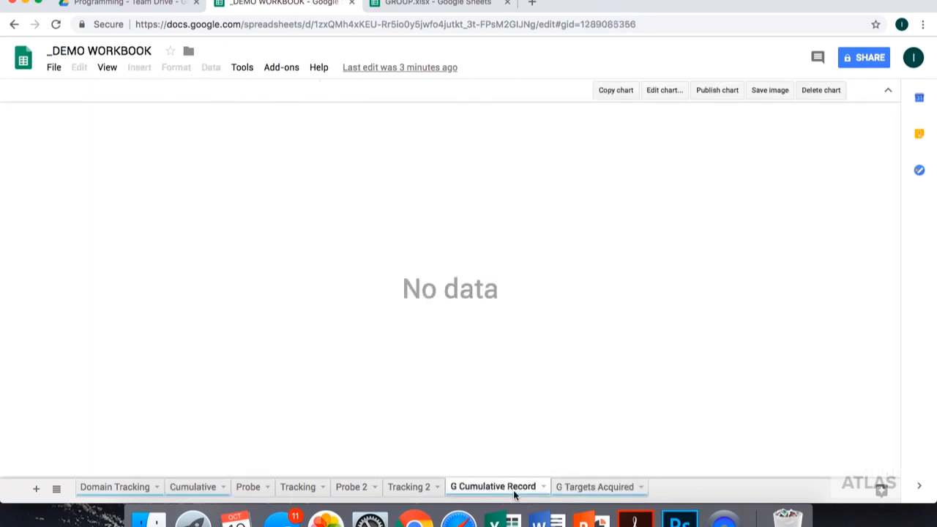
- Replace the milestone skill number placeholder in the Tracking sheet's header with 6M, checking the Domain Tracking sheet for the milestone number
{"action": "left_click", "coordinate": [298, 487]}
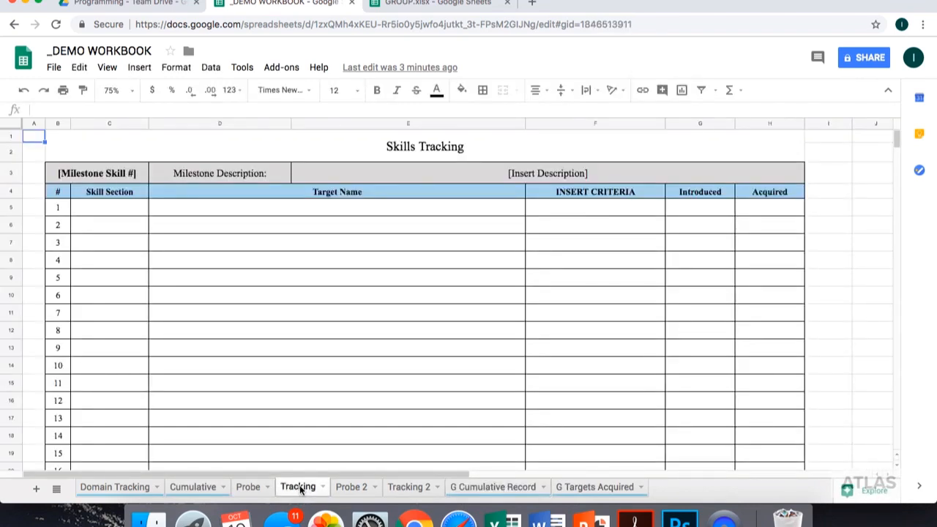
{"action": "left_click", "coordinate": [101, 177]}
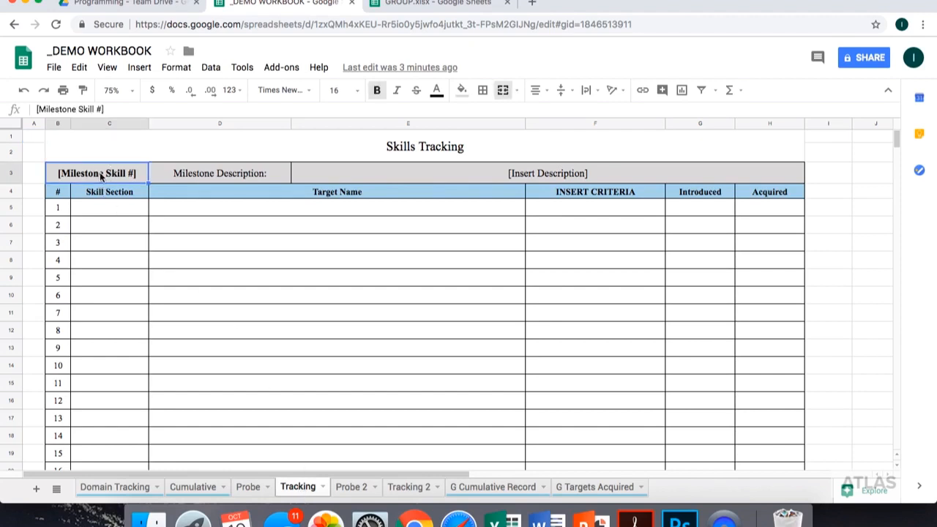
{"action": "left_click", "coordinate": [112, 484]}
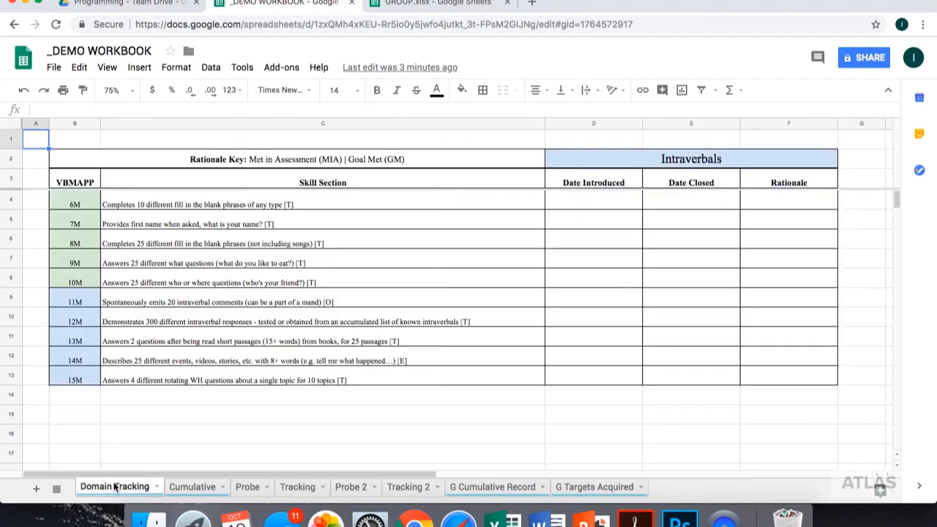
{"action": "left_click", "coordinate": [297, 487]}
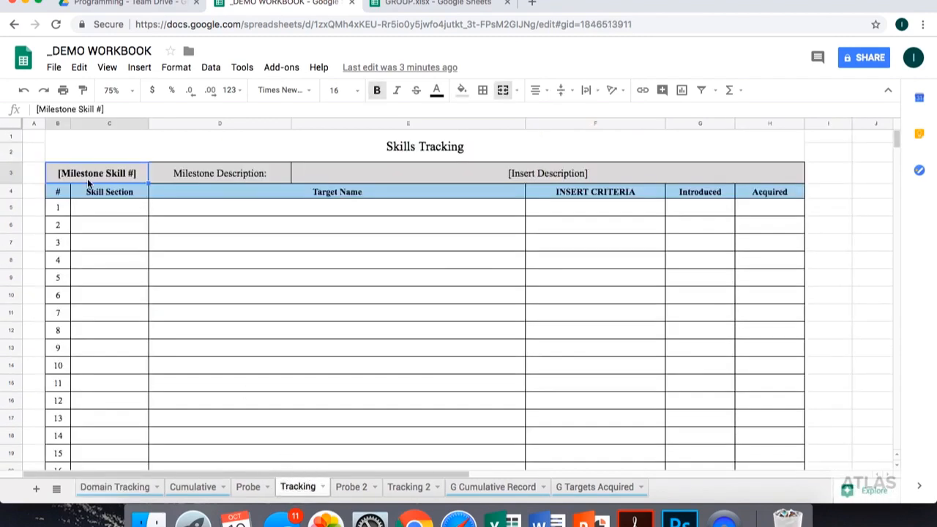
{"action": "type", "text": "6M"}
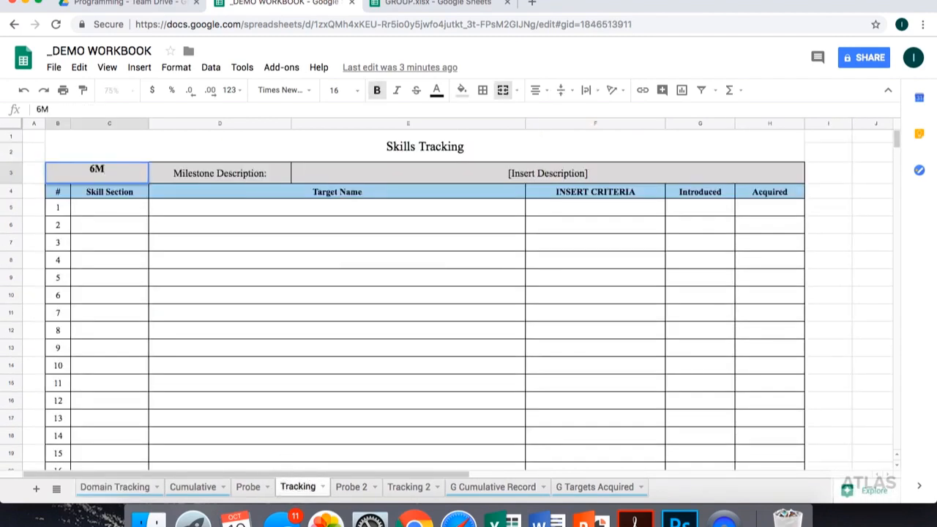
{"action": "key", "text": "Tab"}
- Clear the [Insert Description] placeholder from the milestone description cell
{"action": "left_click", "coordinate": [426, 174]}
{"action": "key", "text": "Delete"}
{"action": "key", "text": "ctrl+z"}
{"action": "key", "text": "Delete"}
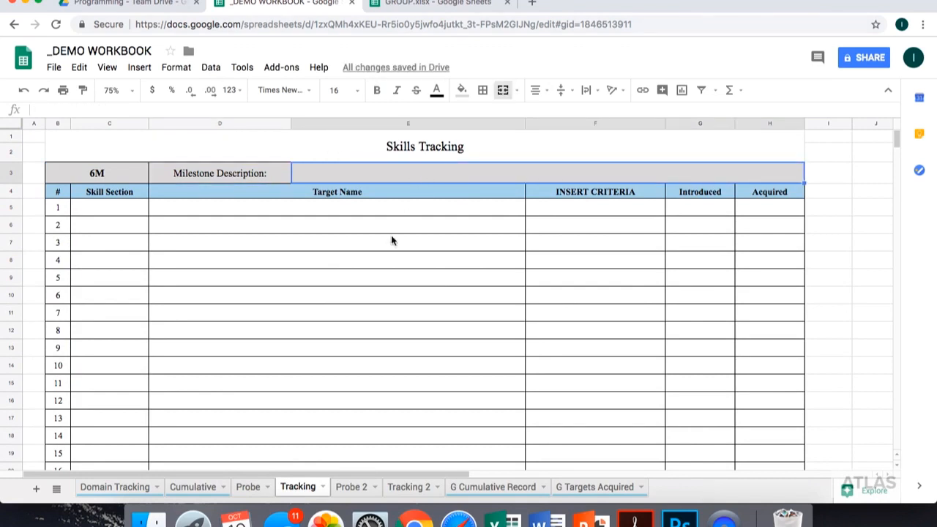
- Copy the 6M skill text "Completes 10 different fill in the blank phrases of any type [T]" from Domain Tracking into the Tracking sheet's milestone description
{"action": "left_click", "coordinate": [105, 488]}
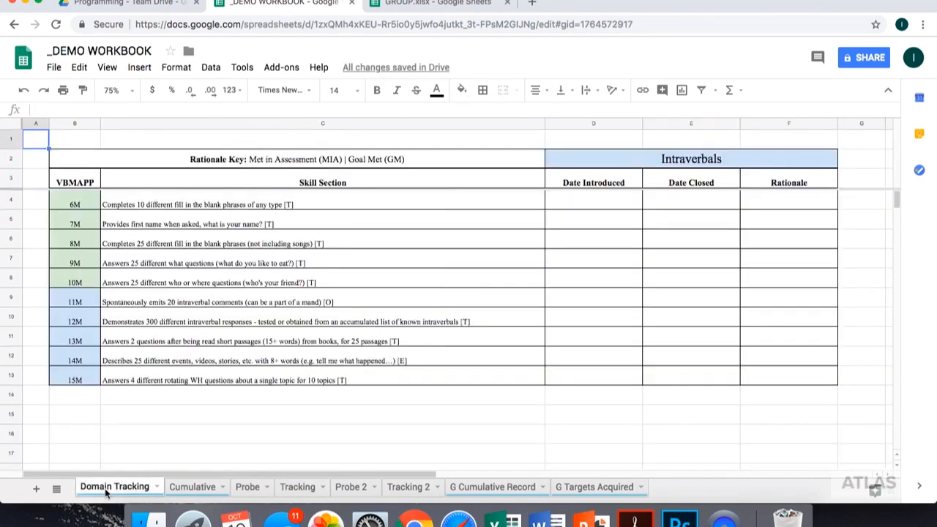
{"action": "left_click", "coordinate": [169, 204]}
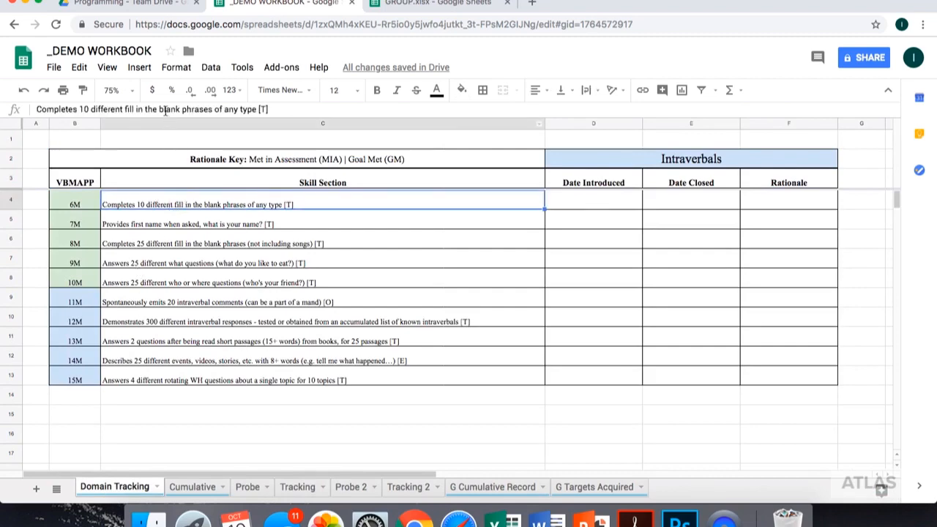
{"action": "triple_click", "coordinate": [166, 110]}
{"action": "right_click", "coordinate": [165, 110]}
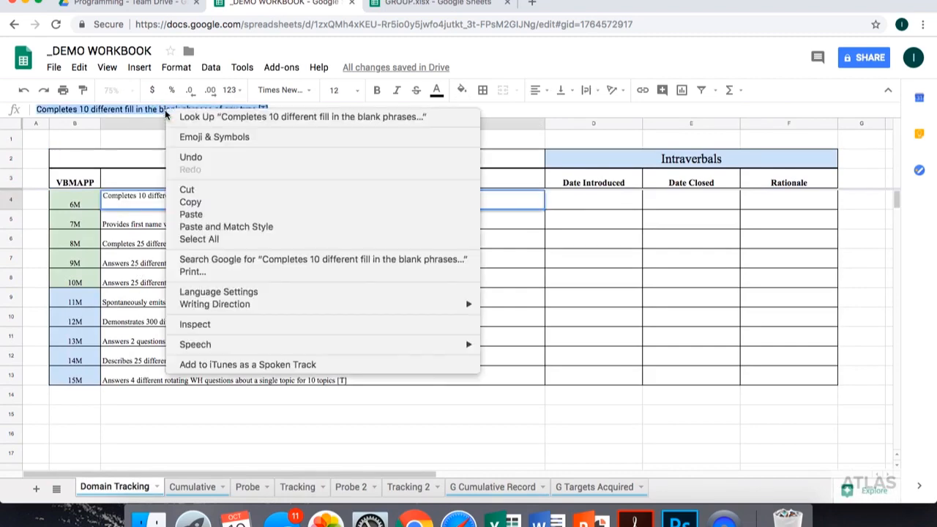
{"action": "left_click", "coordinate": [192, 202]}
{"action": "left_click", "coordinate": [310, 491]}
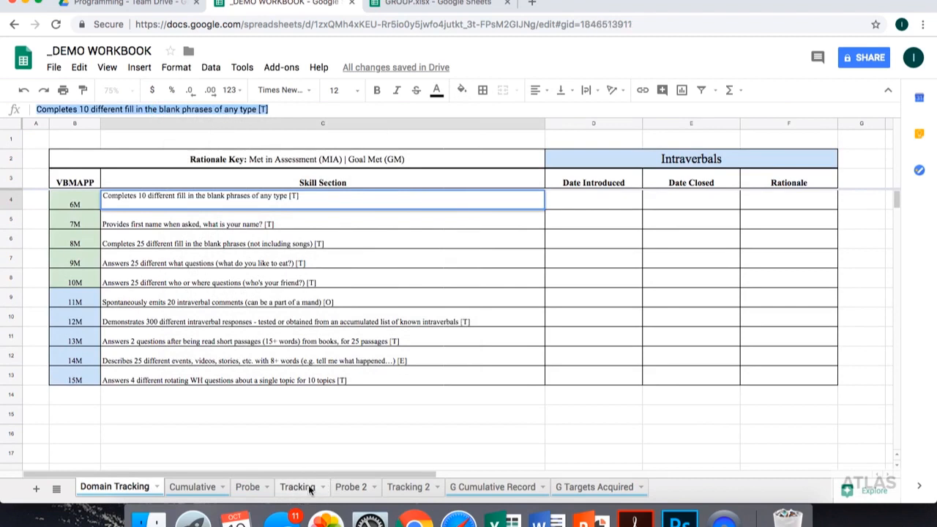
{"action": "right_click", "coordinate": [424, 178]}
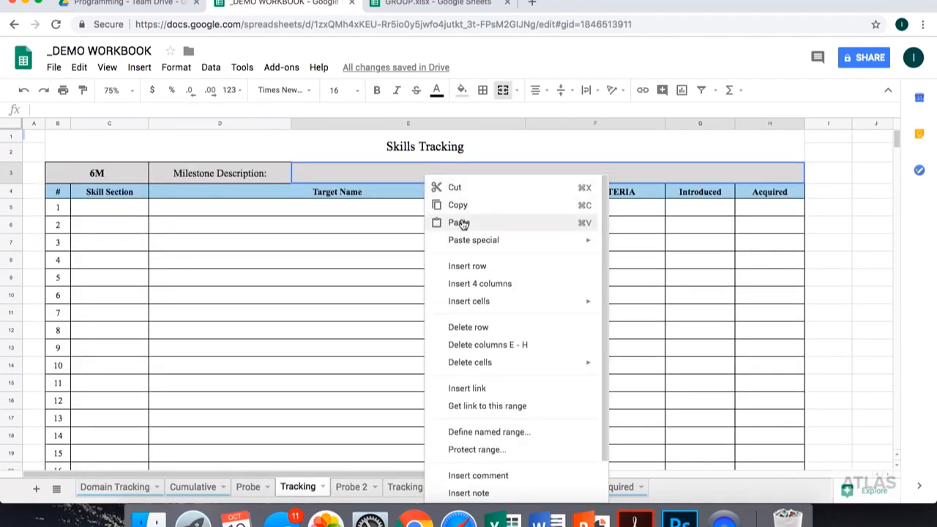
{"action": "left_click", "coordinate": [200, 109]}
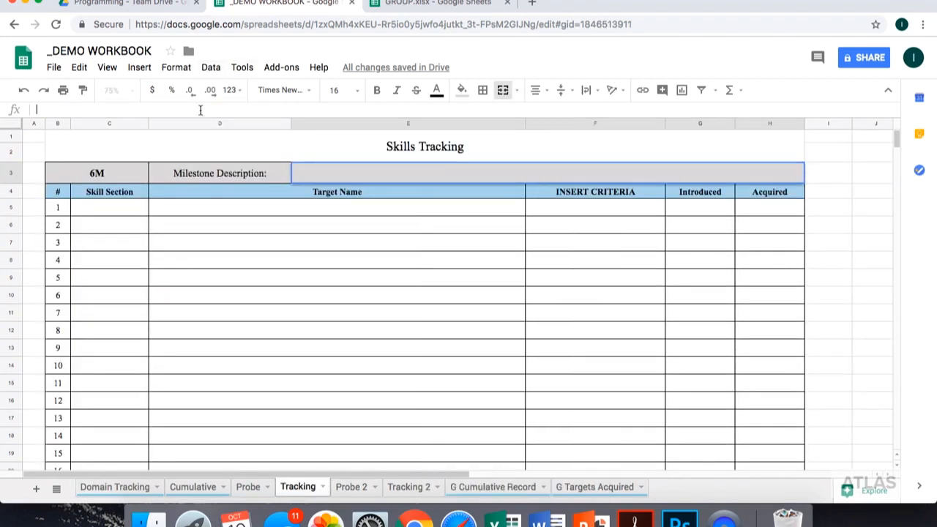
{"action": "right_click", "coordinate": [200, 109]}
{"action": "left_click", "coordinate": [229, 194]}
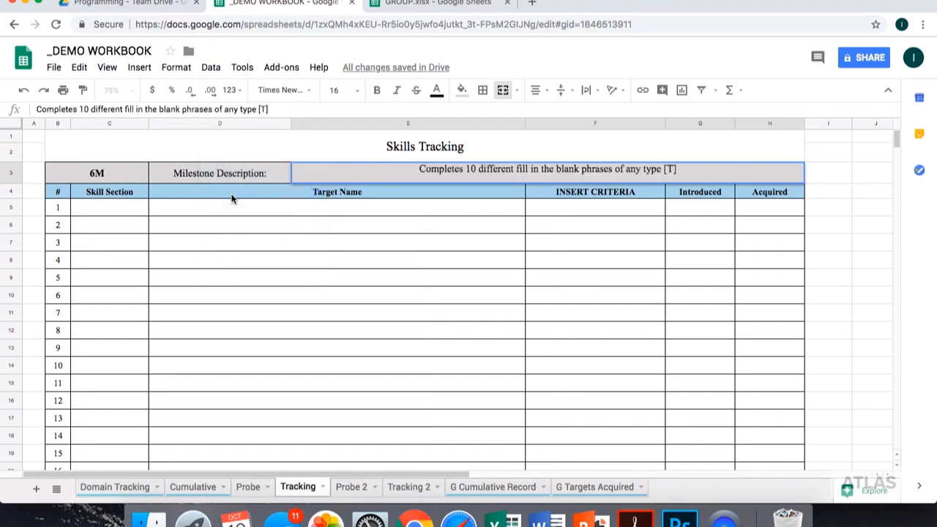
{"action": "key", "text": "Return"}
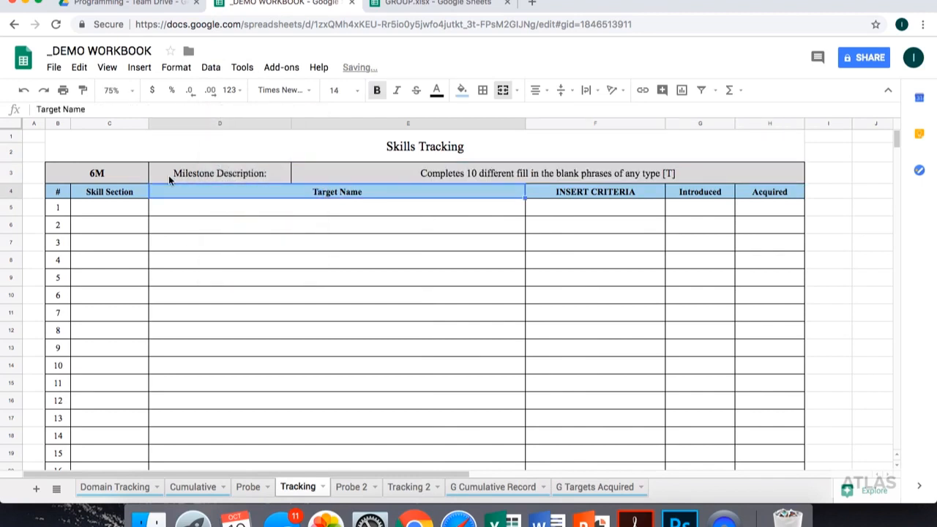
- In target row 1, enter 6M as the skill section and "Ready, set, go" as the target name
{"action": "left_click", "coordinate": [114, 213]}
{"action": "type", "text": "6M"}
{"action": "key", "text": "Tab"}
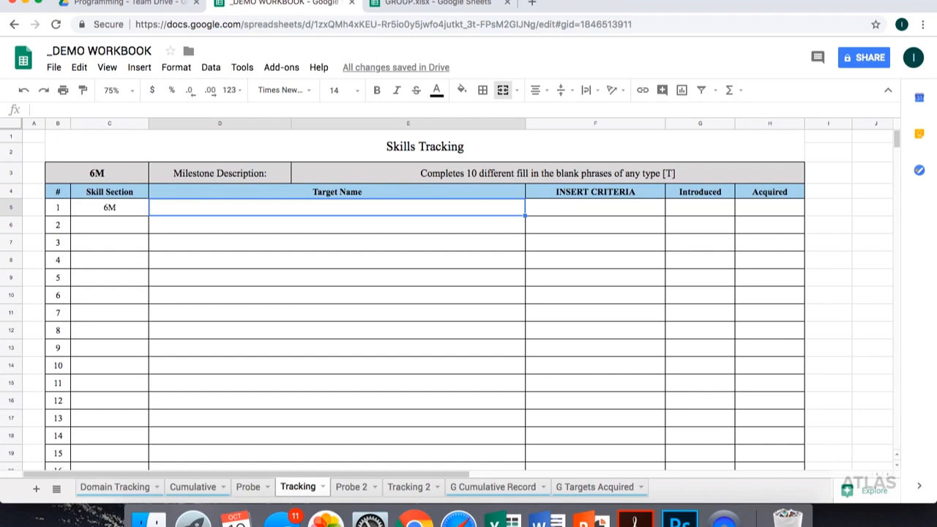
{"action": "type", "text": "Ready, set, go"}
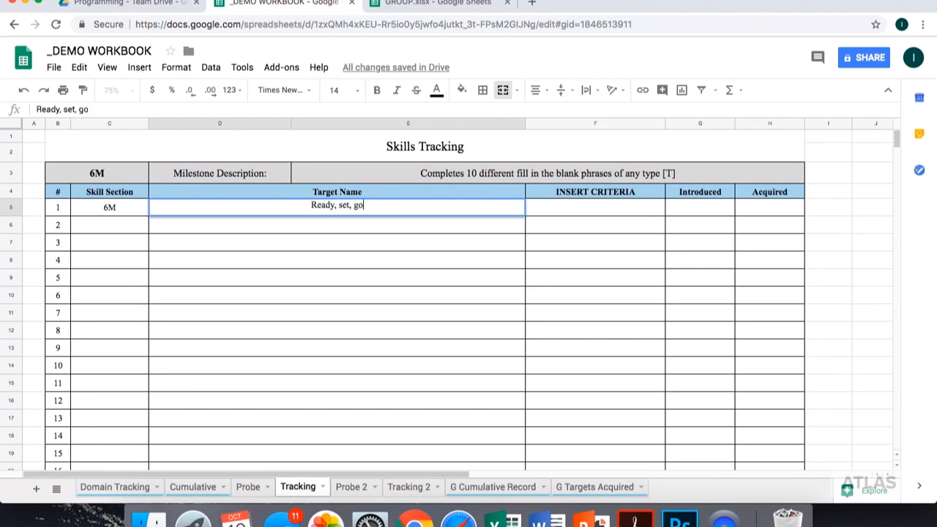
- Make the word "go" bold in the first target name
{"action": "double_click", "coordinate": [358, 205]}
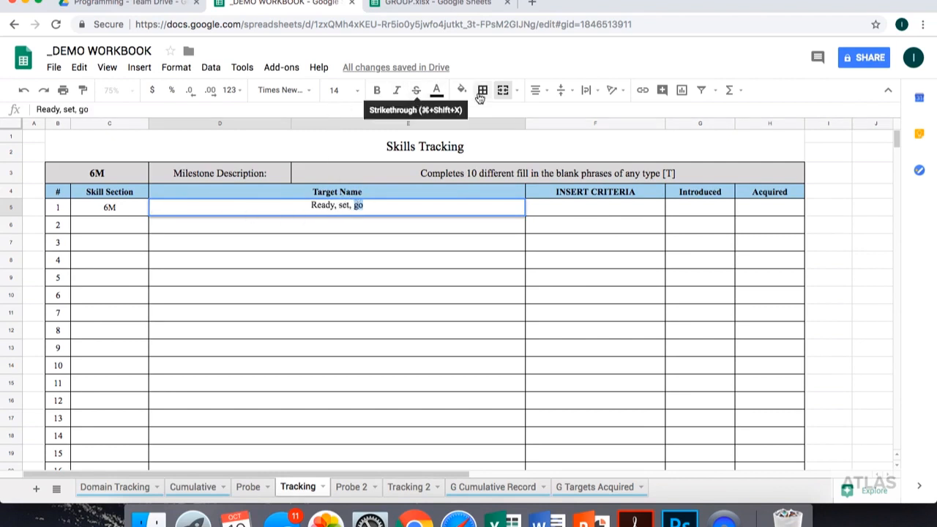
{"action": "left_click", "coordinate": [376, 91]}
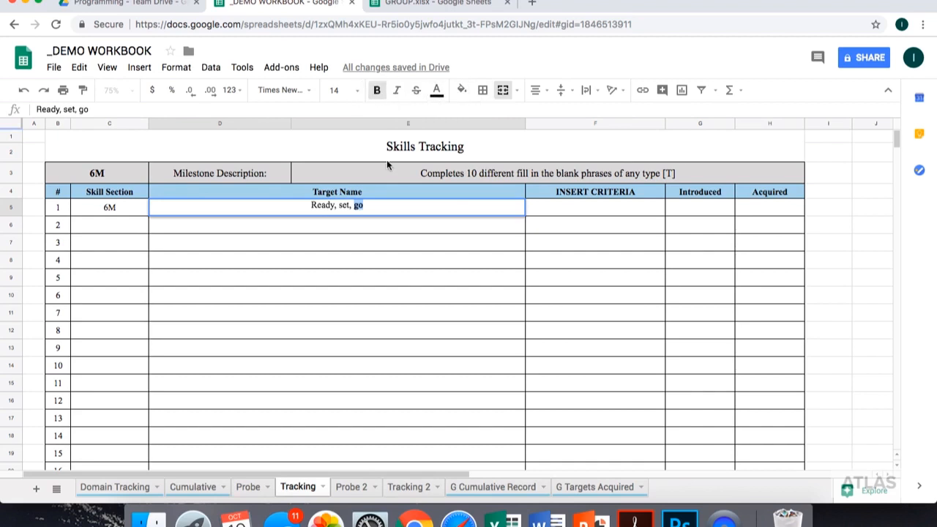
{"action": "left_click", "coordinate": [404, 224]}
- Fill in target row 1 with the criteria "90% x 2" and the introduced date 10/10/2018
{"action": "left_click", "coordinate": [559, 209]}
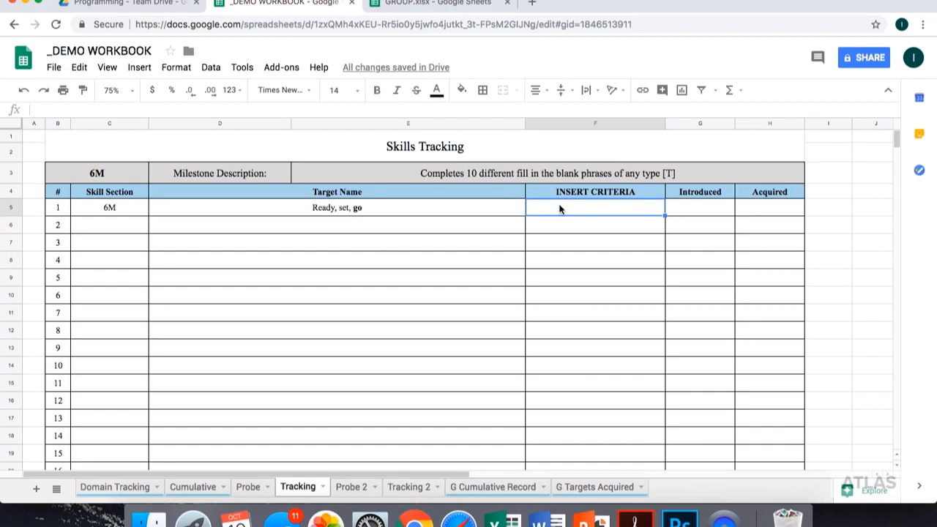
{"action": "type", "text": "90% "}
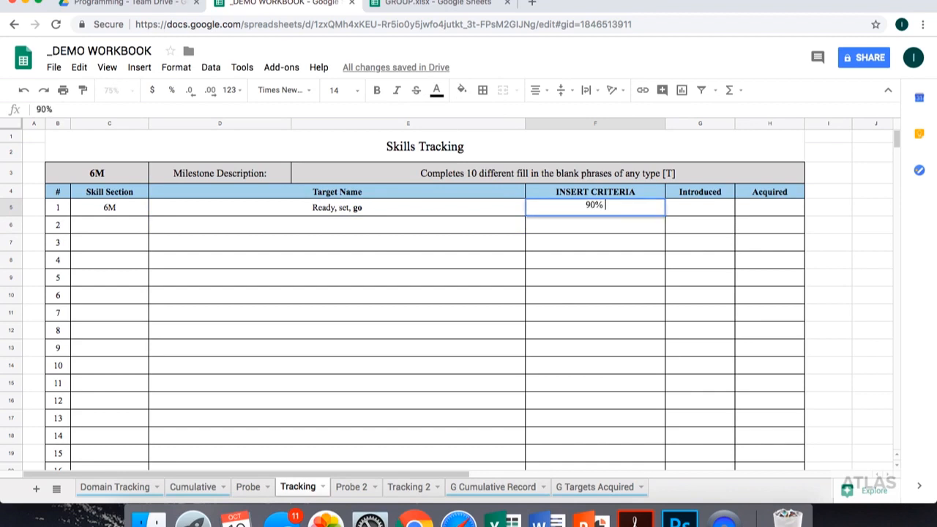
{"action": "type", "text": "x 2"}
{"action": "key", "text": "Tab"}
{"action": "type", "text": "10/10"}
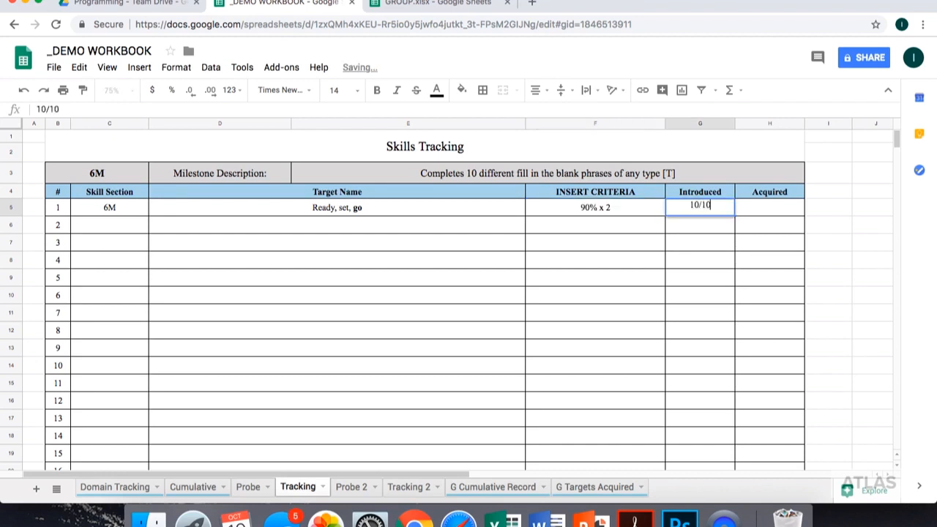
{"action": "type", "text": "/2018"}
{"action": "key", "text": "Return"}
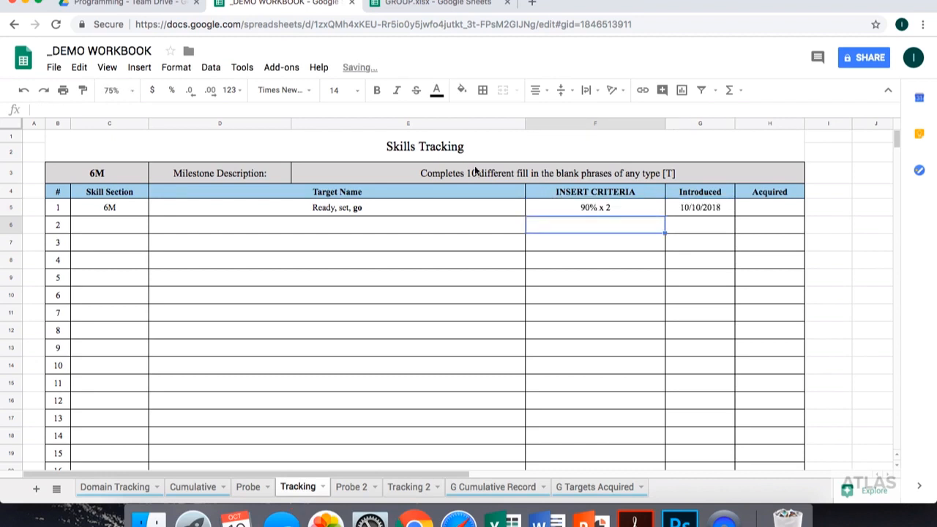
- In target row 2, enter 6M as the skill section and "Mickey mouse" as the target name, with "mouse" in bold
{"action": "left_click", "coordinate": [118, 225]}
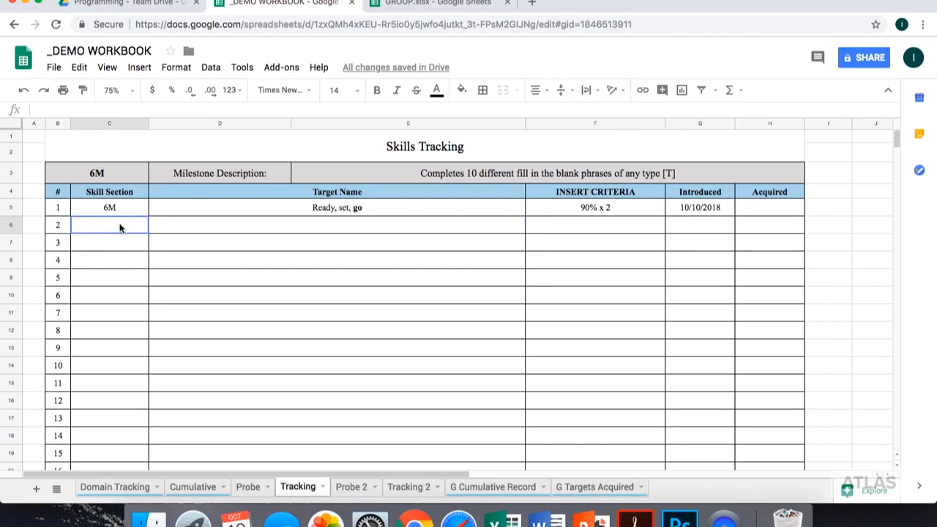
{"action": "type", "text": "6M"}
{"action": "key", "text": "Tab"}
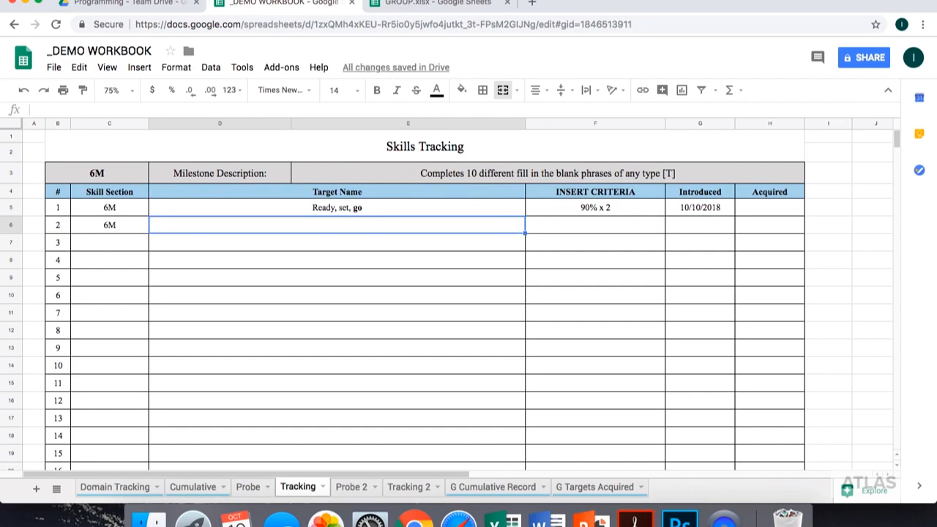
{"action": "type", "text": "M"}
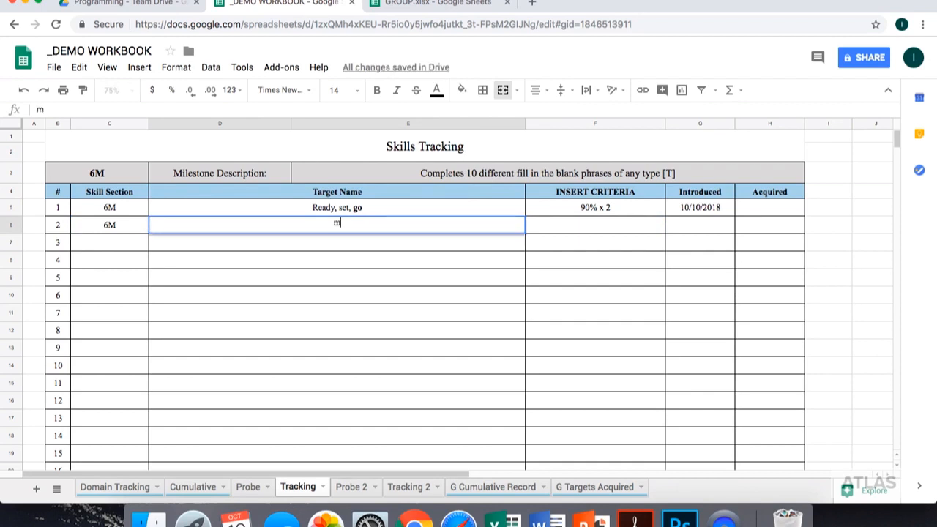
{"action": "type", "text": "ickey mouse"}
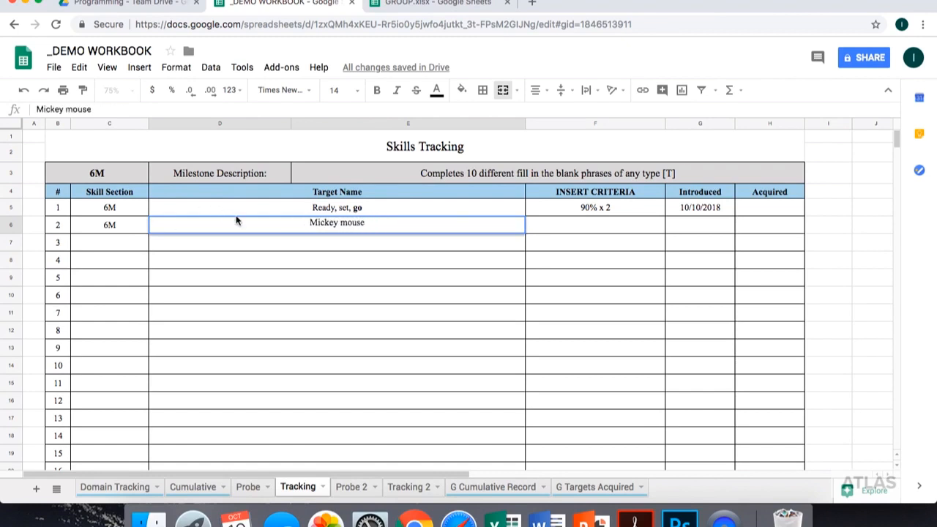
{"action": "double_click", "coordinate": [355, 222]}
{"action": "left_click", "coordinate": [381, 91]}
- Fill in target row 2 with the criteria "90% x 2" and the introduced date 10/10/2018
{"action": "left_click", "coordinate": [559, 230]}
{"action": "type", "text": "90% x 2"}
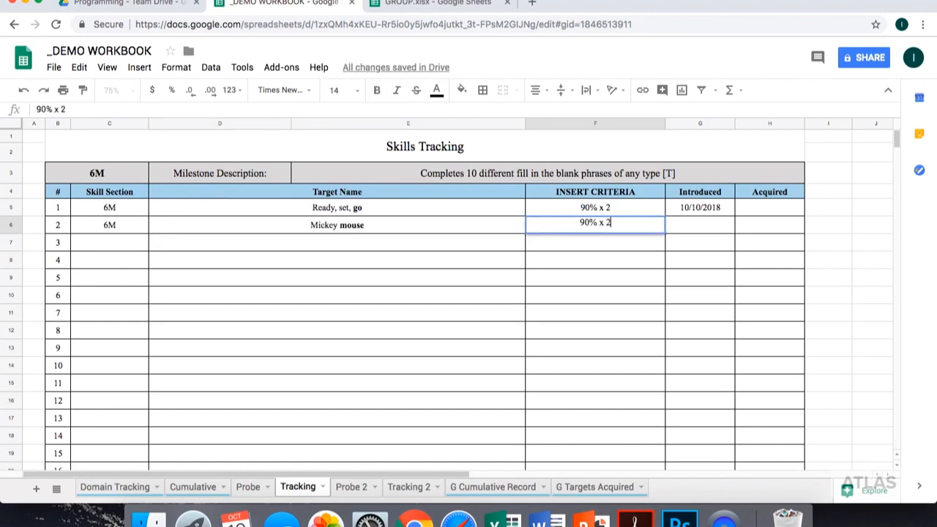
{"action": "key", "text": "Tab"}
{"action": "type", "text": "10/10/18"}
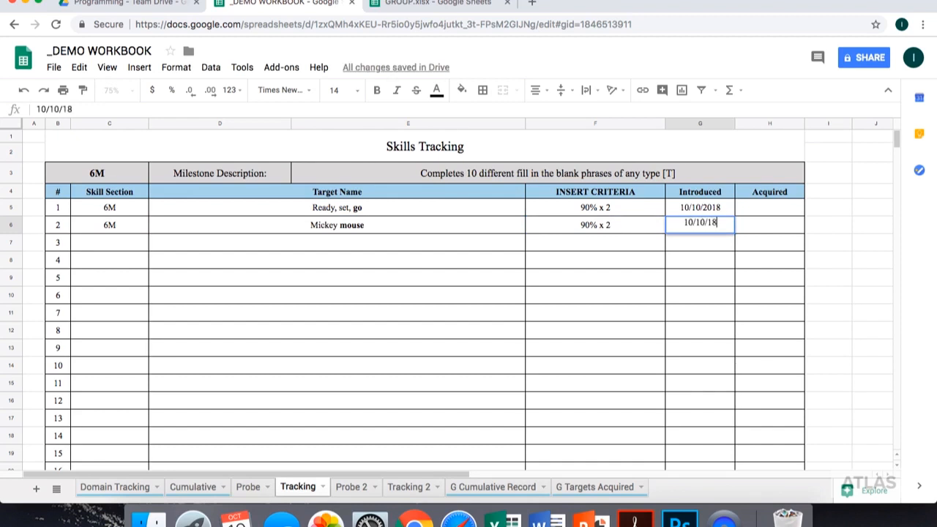
{"action": "key", "text": "Return"}
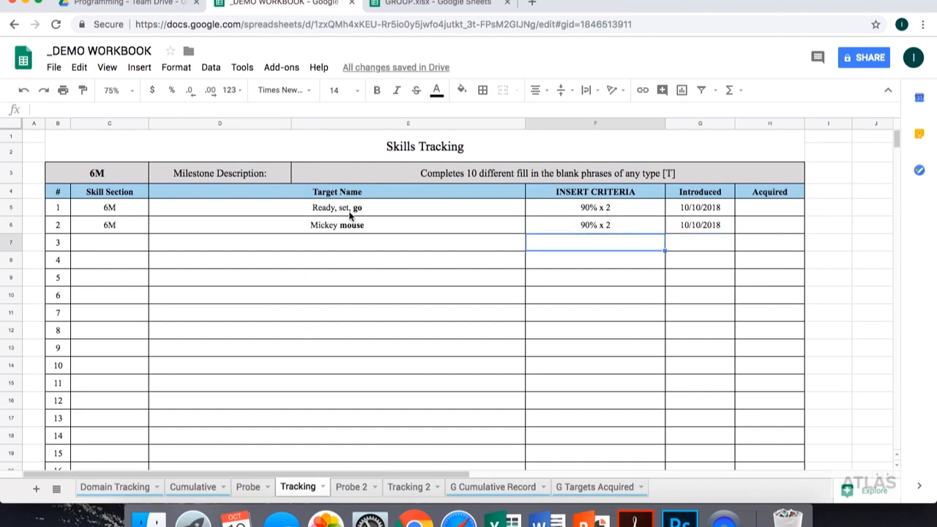
- Rename the Tracking sheet as "6M Tracking"
{"action": "right_click", "coordinate": [289, 491]}
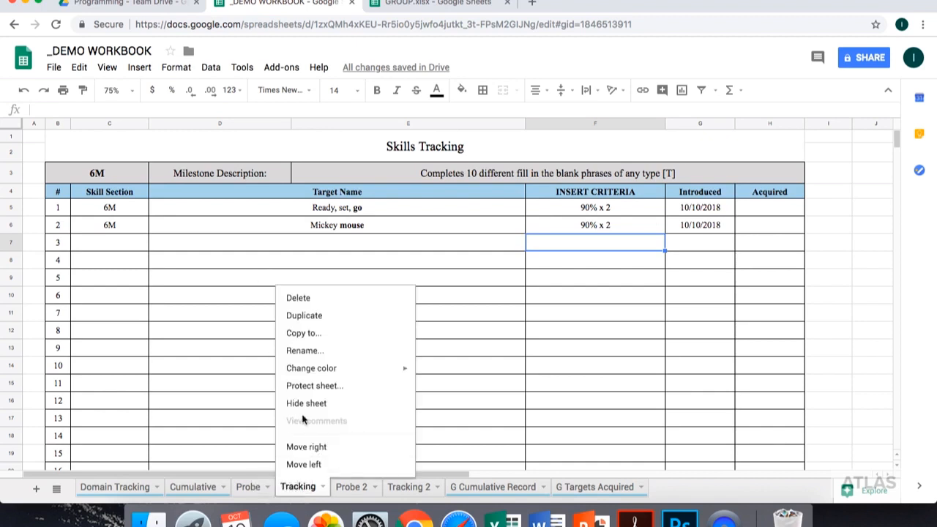
{"action": "left_click", "coordinate": [305, 351]}
{"action": "left_click", "coordinate": [282, 495]}
{"action": "type", "text": "6M"}
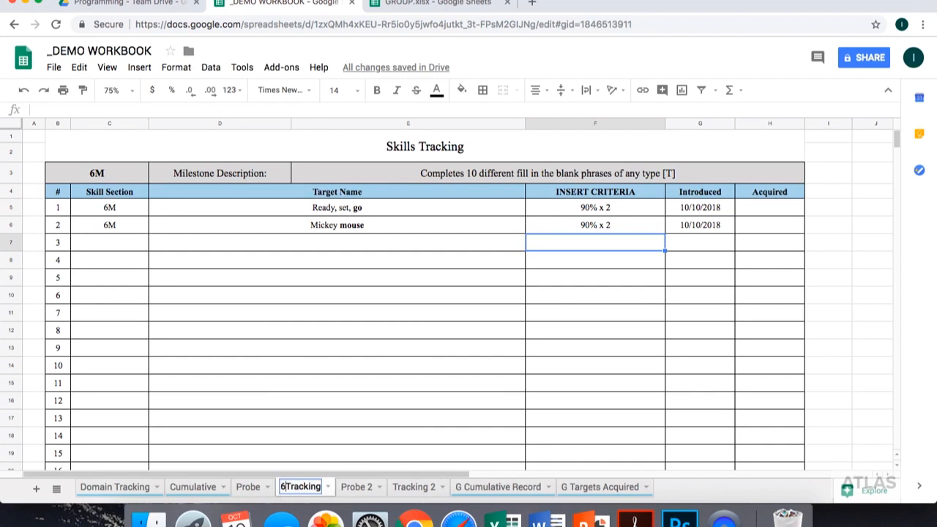
{"action": "key", "text": "Return"}
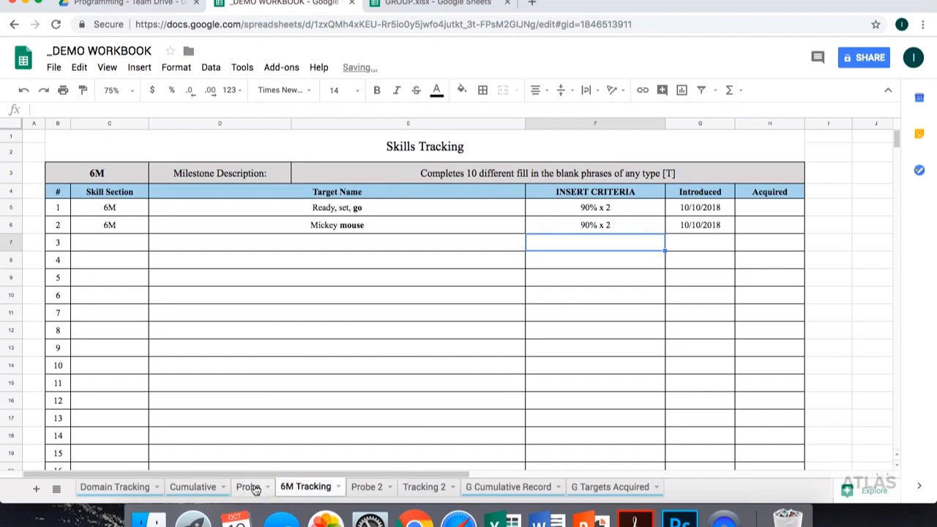
- Rename the Probe sheet as "6M Probe"
{"action": "left_click", "coordinate": [251, 486]}
{"action": "right_click", "coordinate": [252, 487]}
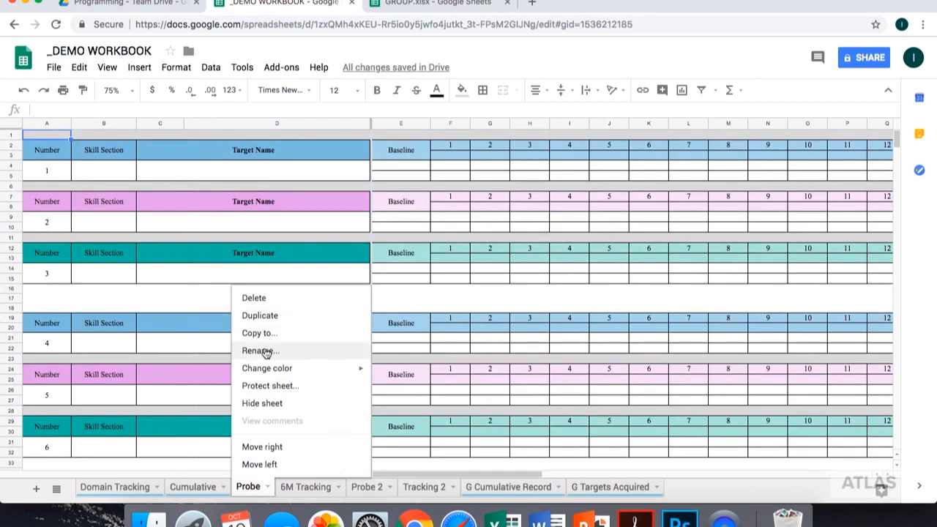
{"action": "left_click", "coordinate": [266, 352]}
- For probe target 1, enter skill section 6M and target name "Ready, set, go!", with the word "go" in bold
{"action": "left_click", "coordinate": [100, 173]}
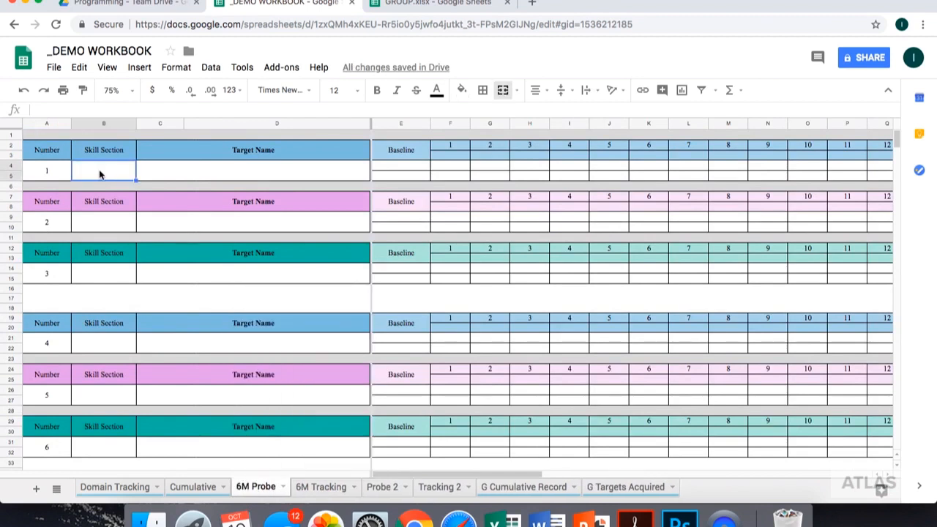
{"action": "type", "text": "6"}
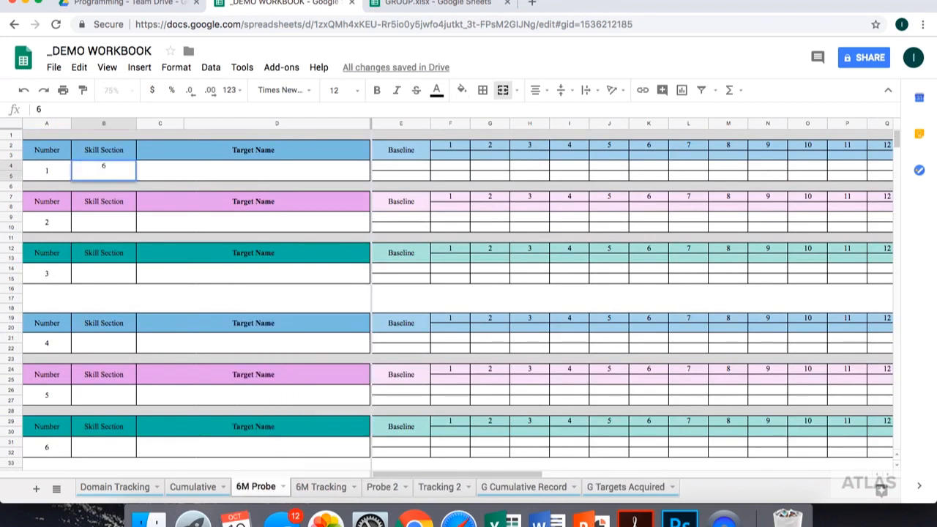
{"action": "type", "text": "M"}
{"action": "key", "text": "Tab"}
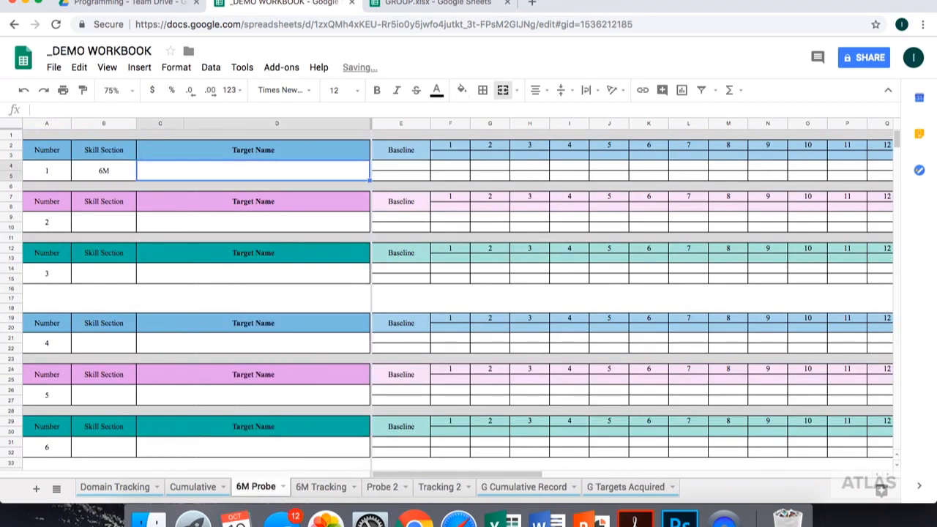
{"action": "type", "text": "Ready, "}
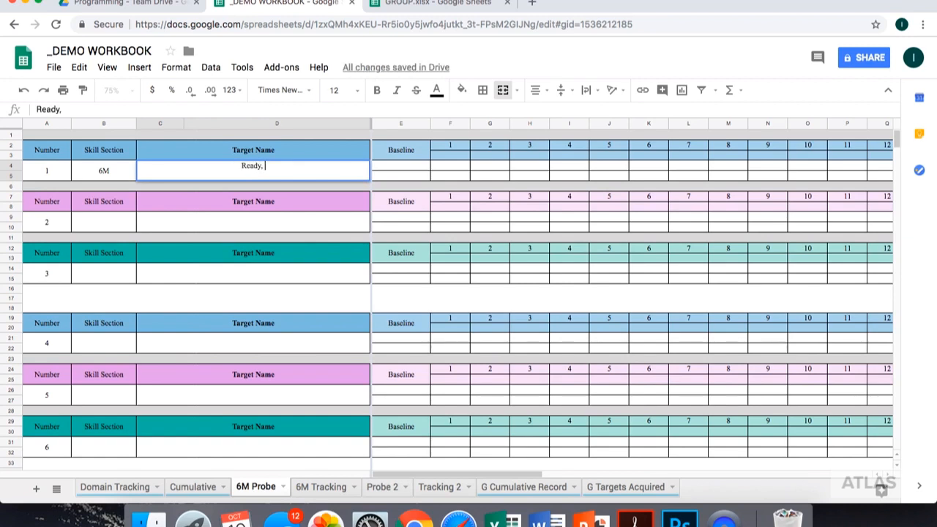
{"action": "type", "text": "set, go!"}
{"action": "double_click", "coordinate": [269, 165]}
{"action": "left_click", "coordinate": [376, 92]}
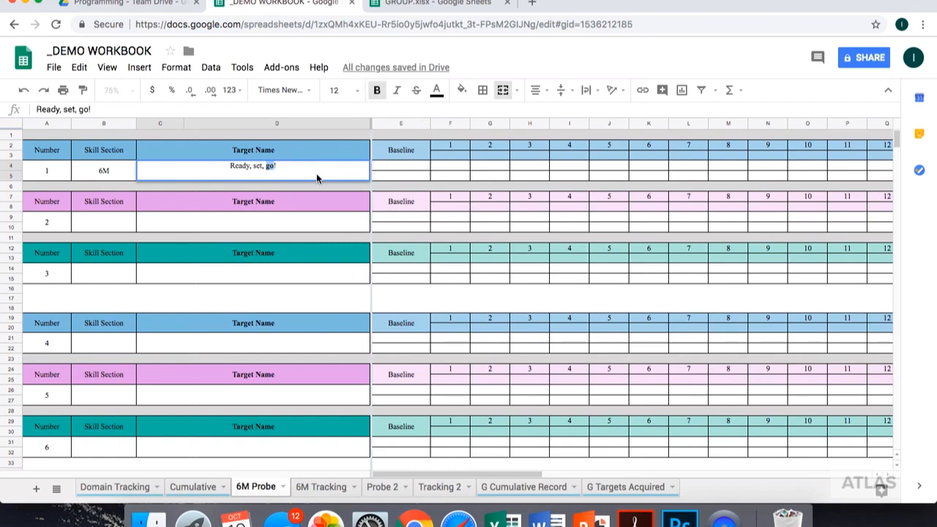
- For probe target 2, enter skill section 6M and target name "Mickey mouse", with the word "mouse" in bold
{"action": "left_click", "coordinate": [93, 226]}
{"action": "type", "text": "6"}
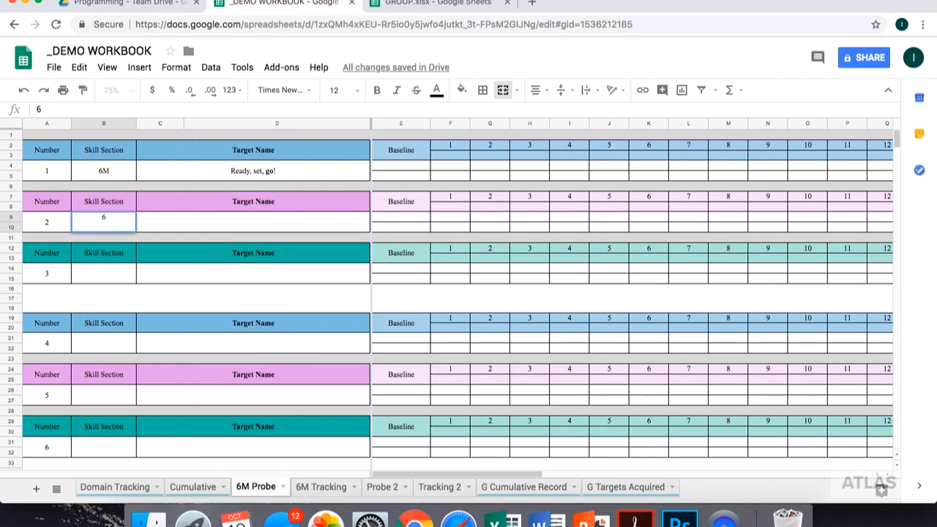
{"action": "type", "text": "M"}
{"action": "key", "text": "Tab"}
{"action": "type", "text": "Mickey mouse"}
{"action": "double_click", "coordinate": [266, 218]}
{"action": "left_click", "coordinate": [377, 91]}
- Record the baseline of the "Ready, set, go!" target with the date 10/10/2018 and a score of 32%
{"action": "type", "text": "10/10/18"}
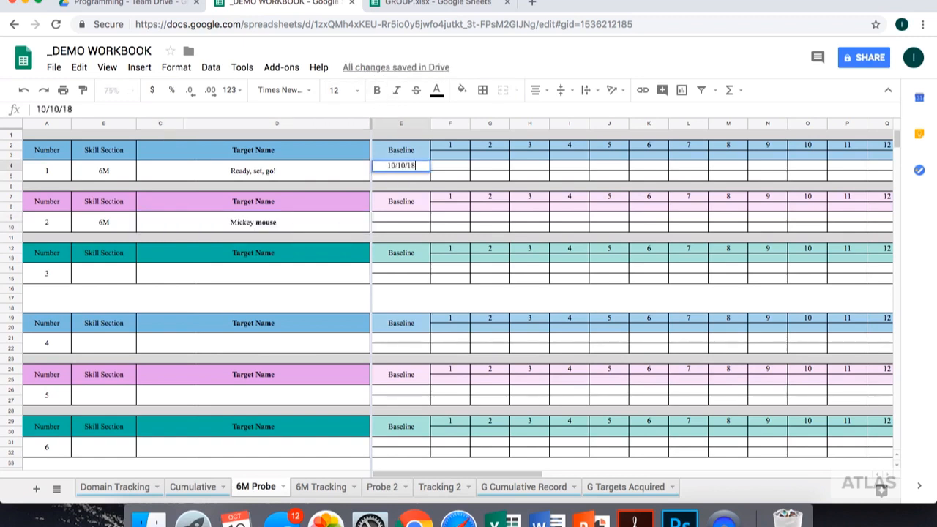
{"action": "key", "text": "Return"}
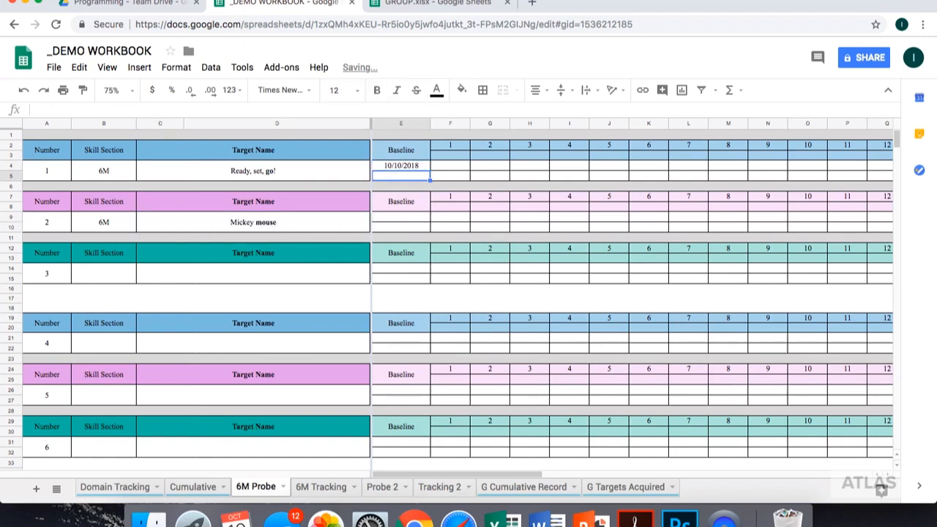
{"action": "type", "text": "32"}
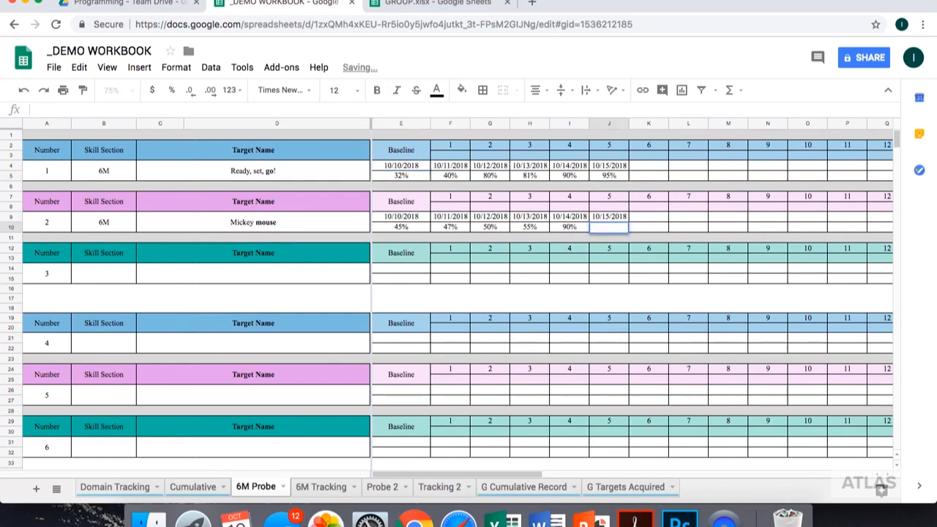
- Enter 54% as the trial 5 score of the "Mickey mouse" target
{"action": "type", "text": "54"}
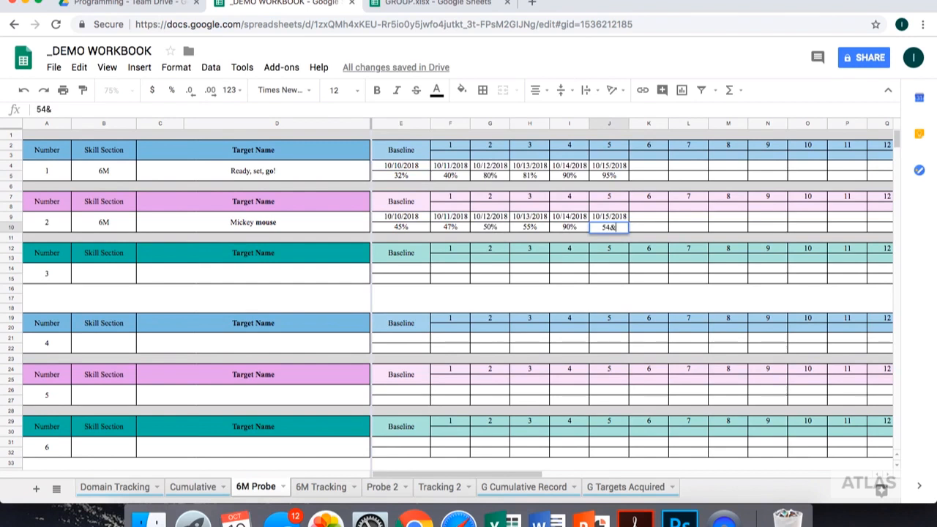
{"action": "type", "text": "%"}
{"action": "key", "text": "Return"}
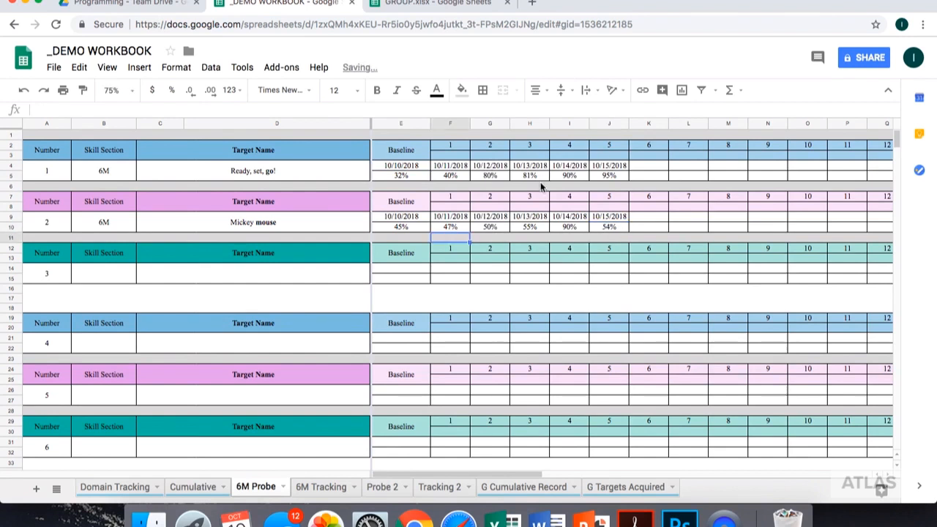
- Copy the "Mickey mouse" scores of trials 1 to 11 and paste them starting at trial 12
{"action": "scroll", "coordinate": [575, 238], "scroll_direction": "right", "scroll_amount": 3}
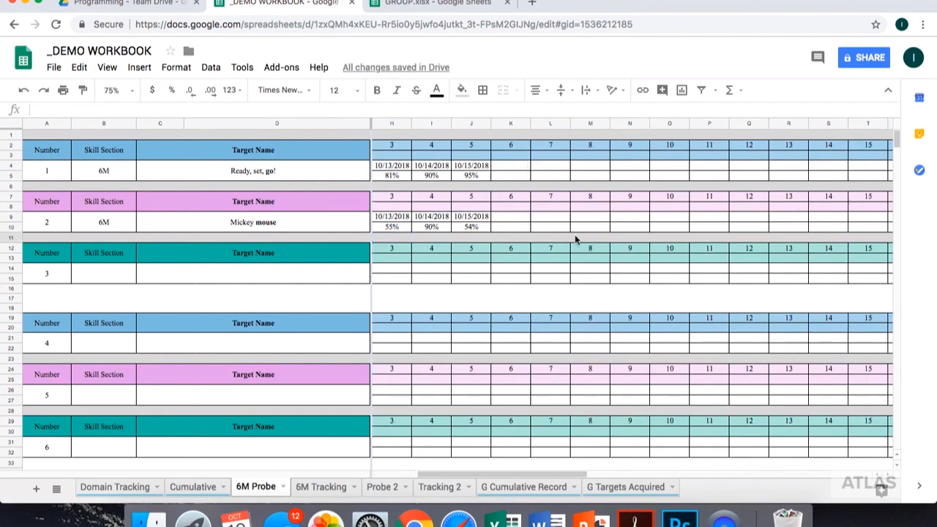
{"action": "scroll", "coordinate": [468, 180], "scroll_direction": "right", "scroll_amount": 9}
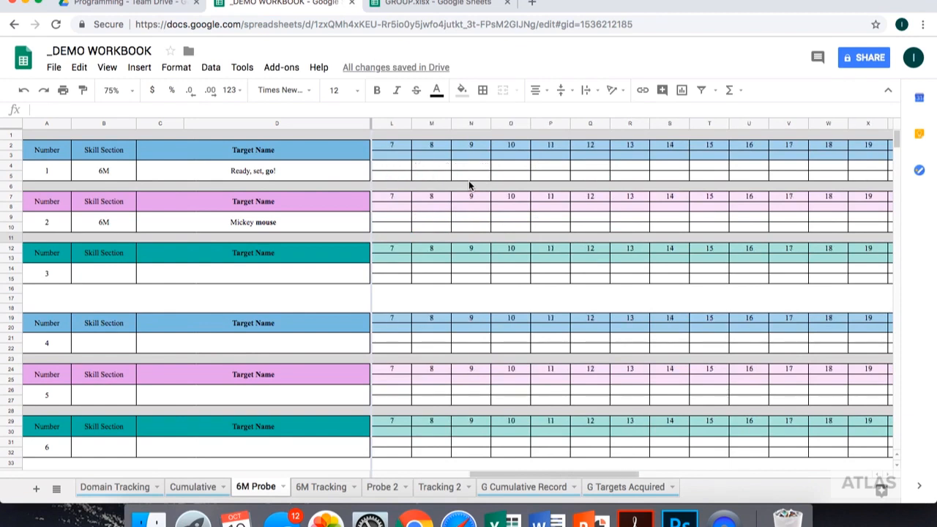
{"action": "scroll", "coordinate": [468, 180], "scroll_direction": "right", "scroll_amount": 1}
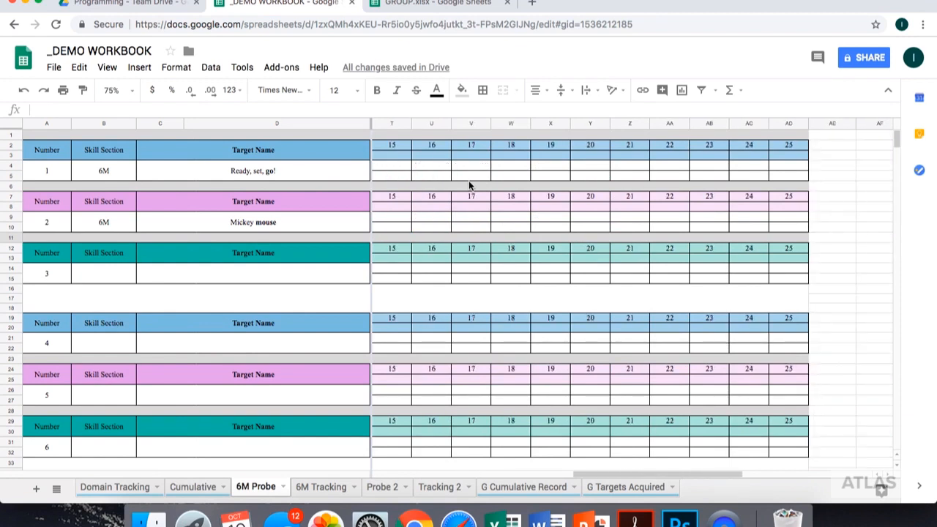
{"action": "scroll", "coordinate": [469, 185], "scroll_direction": "left", "scroll_amount": 13}
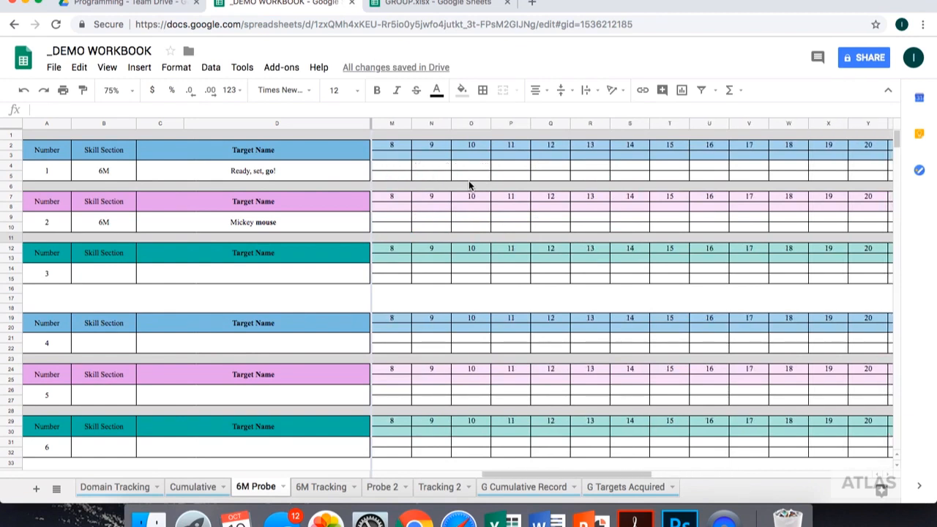
{"action": "left_click_drag", "start_coordinate": [789, 227], "coordinate": [391, 232]}
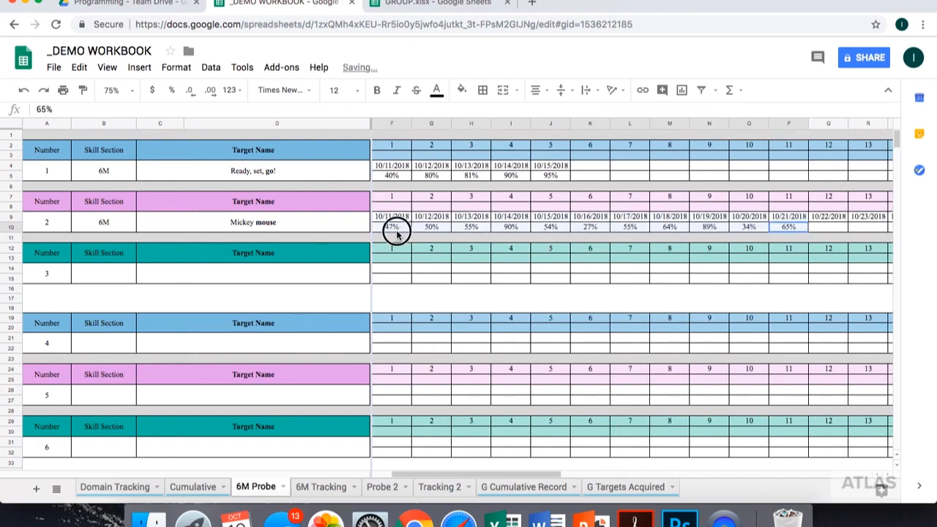
{"action": "right_click", "coordinate": [392, 232]}
{"action": "left_click", "coordinate": [424, 261]}
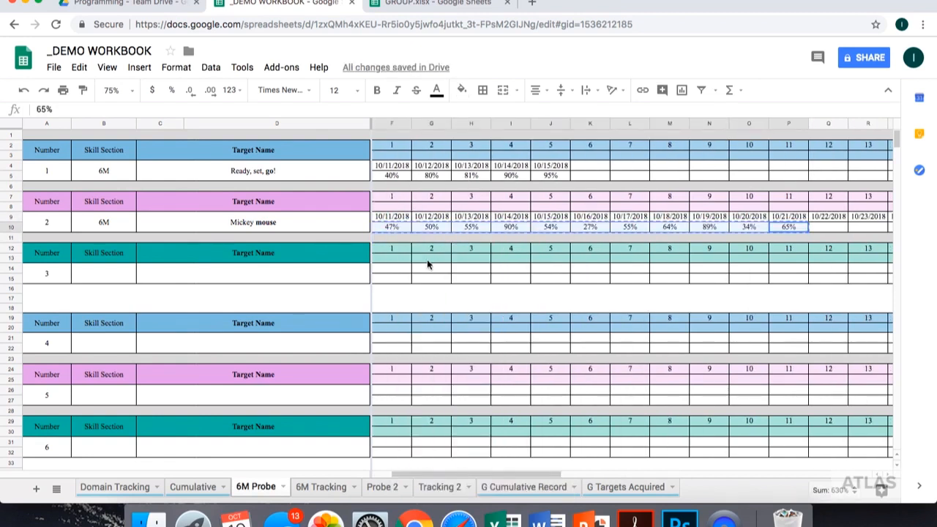
{"action": "left_click", "coordinate": [825, 229]}
{"action": "right_click", "coordinate": [825, 229]}
{"action": "left_click", "coordinate": [849, 273]}
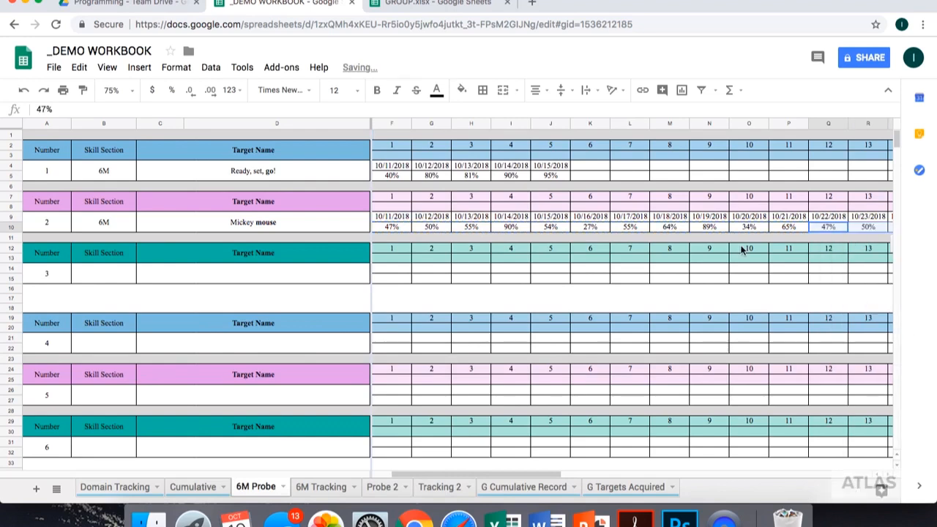
- Enter the "Mickey mouse" scores 66%, 80% and 45% for trials 23, 24 and 25
{"action": "scroll", "coordinate": [741, 249], "scroll_direction": "right", "scroll_amount": 10}
{"action": "left_click", "coordinate": [566, 229]}
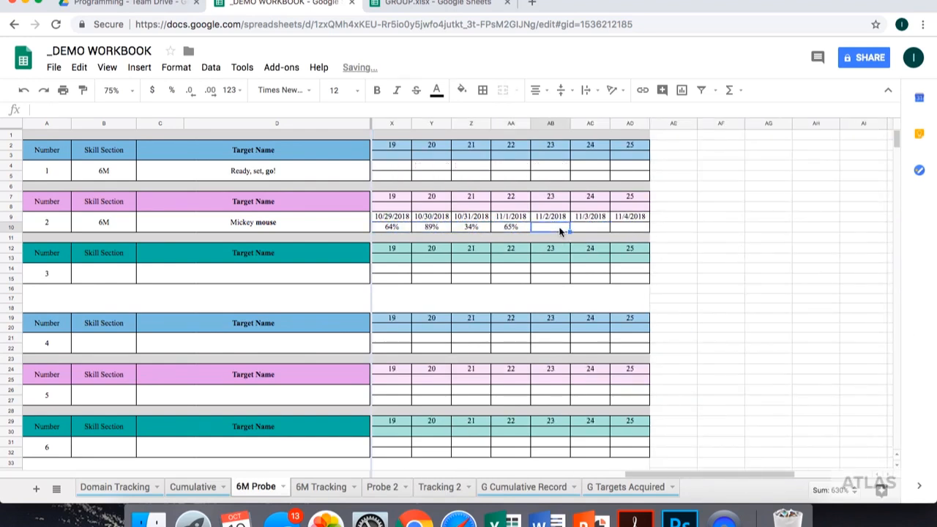
{"action": "type", "text": "66%"}
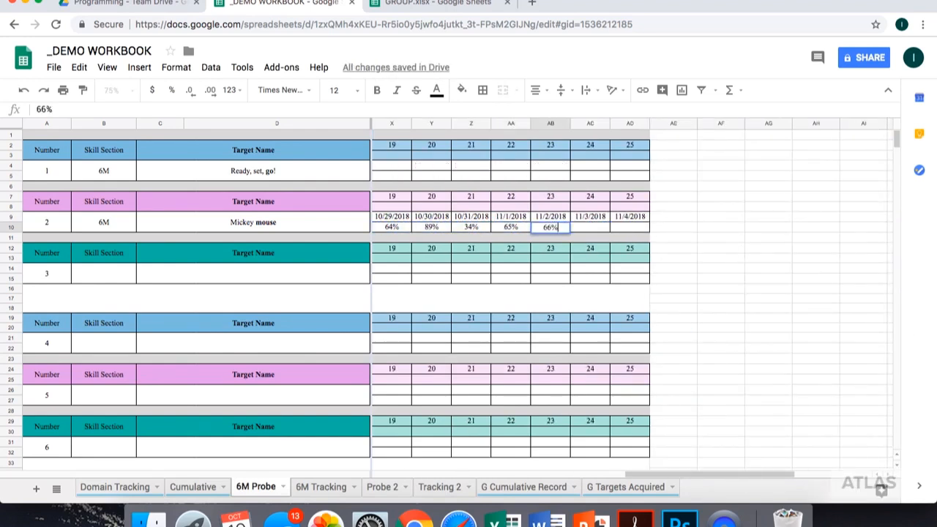
{"action": "key", "text": "Tab"}
{"action": "type", "text": "80%"}
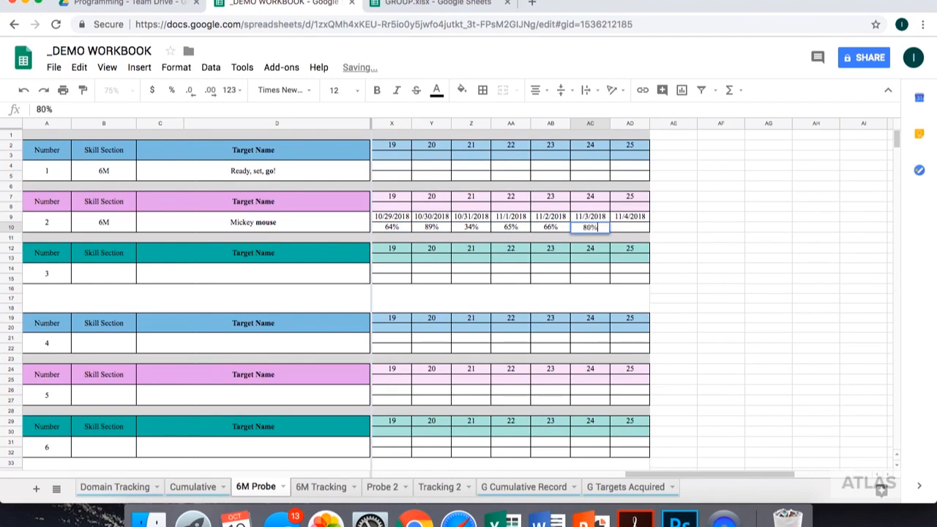
{"action": "key", "text": "Tab"}
{"action": "type", "text": "45%"}
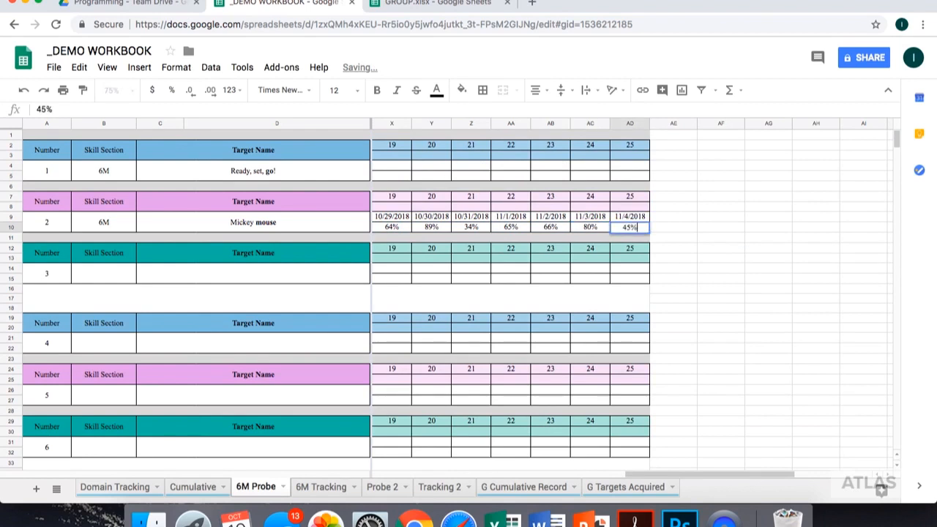
{"action": "key", "text": "Return"}
- Add target 3 on the 6M Probe sheet with skill section 6M and name "Mickey mouse (continued)", with "mouse" in bold
{"action": "scroll", "coordinate": [586, 288], "scroll_direction": "left", "scroll_amount": 10}
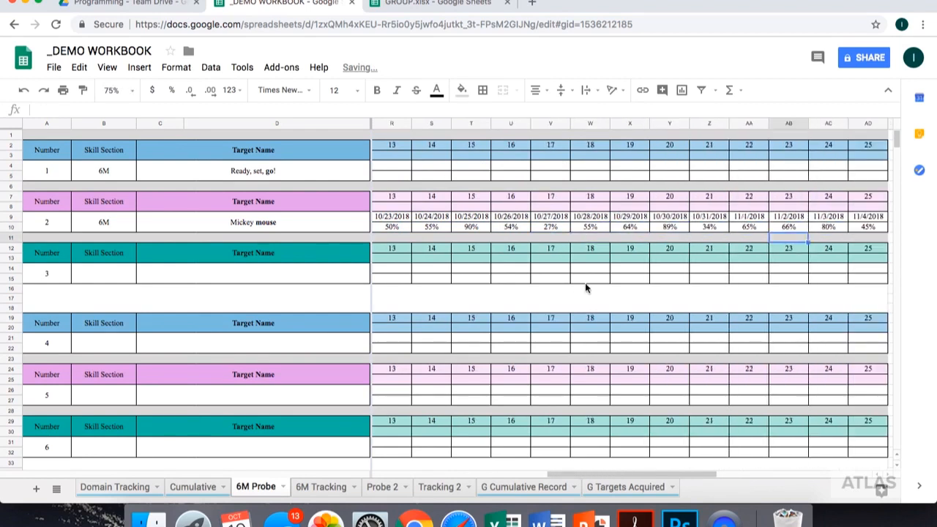
{"action": "scroll", "coordinate": [585, 288], "scroll_direction": "right", "scroll_amount": 10}
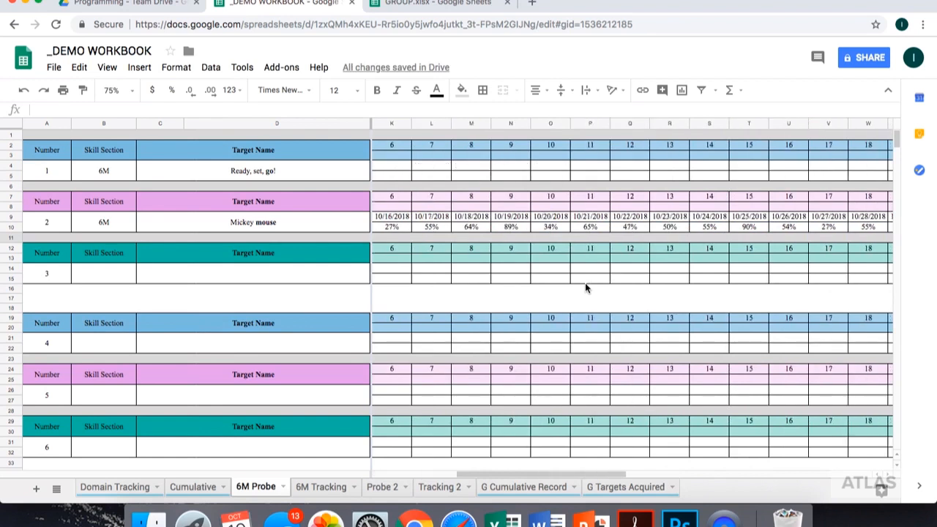
{"action": "scroll", "coordinate": [585, 287], "scroll_direction": "right", "scroll_amount": 1}
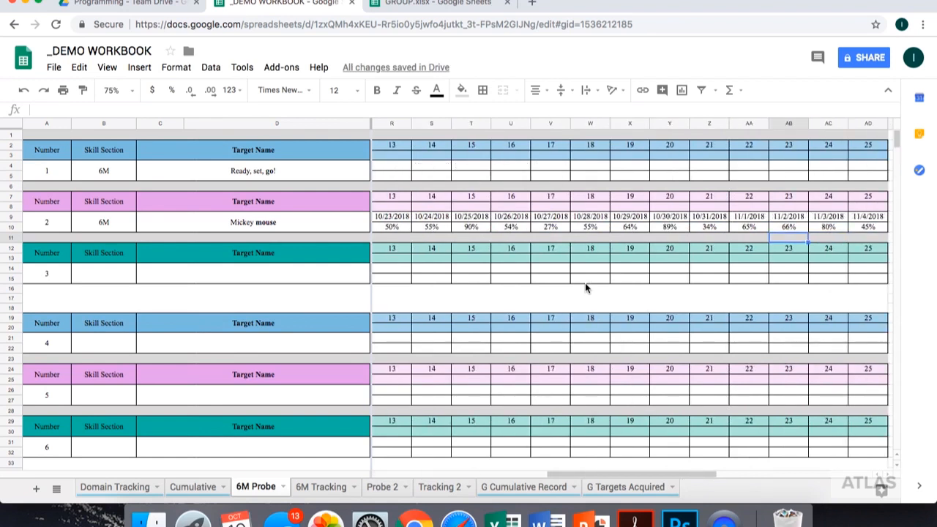
{"action": "left_click", "coordinate": [95, 269]}
{"action": "type", "text": "6"}
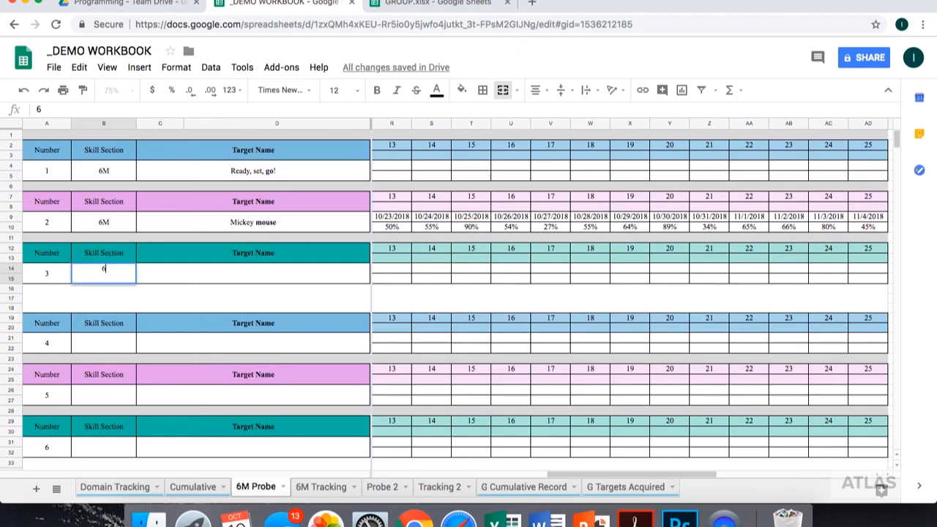
{"action": "type", "text": "M"}
{"action": "key", "text": "Tab"}
{"action": "type", "text": "M"}
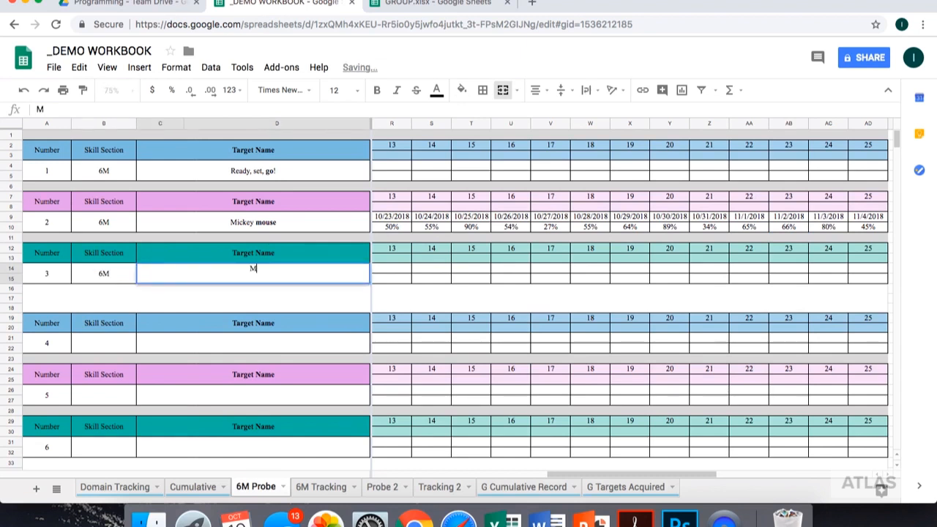
{"action": "type", "text": "ickey mouse ("}
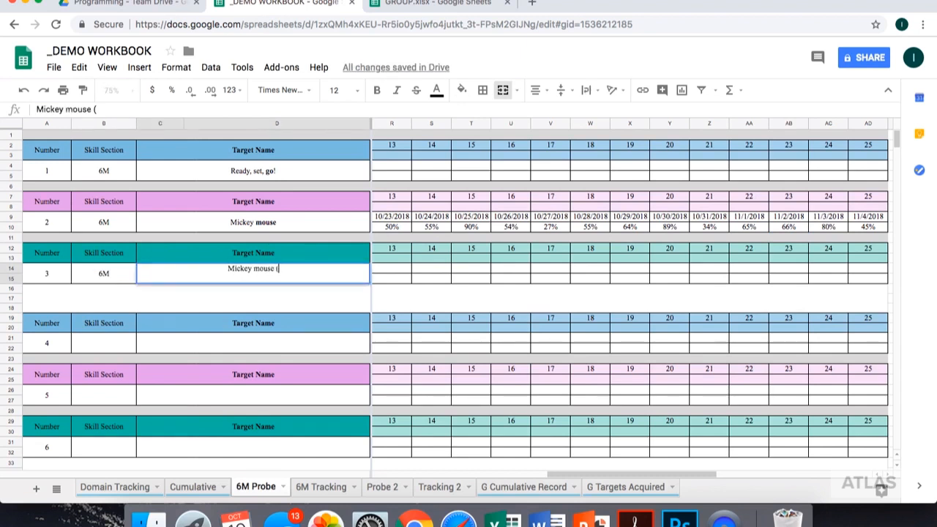
{"action": "type", "text": "continued)"}
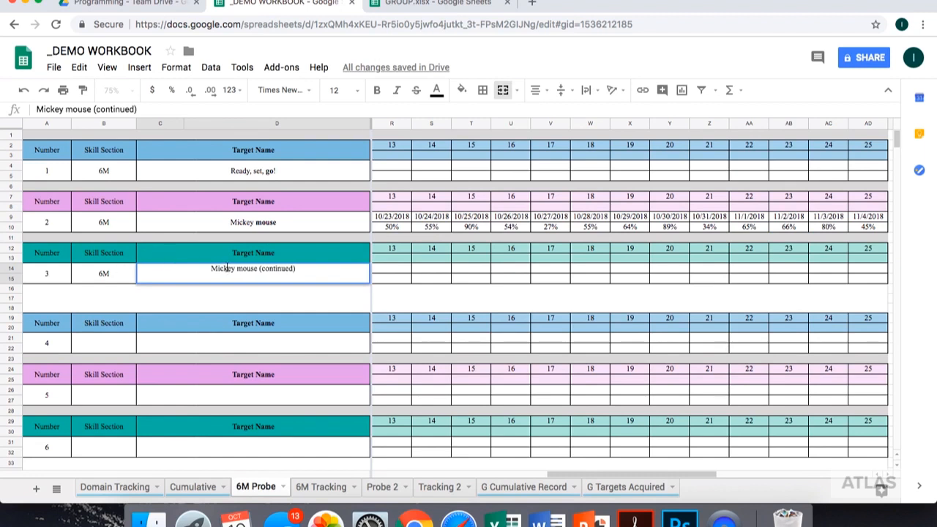
{"action": "double_click", "coordinate": [242, 269]}
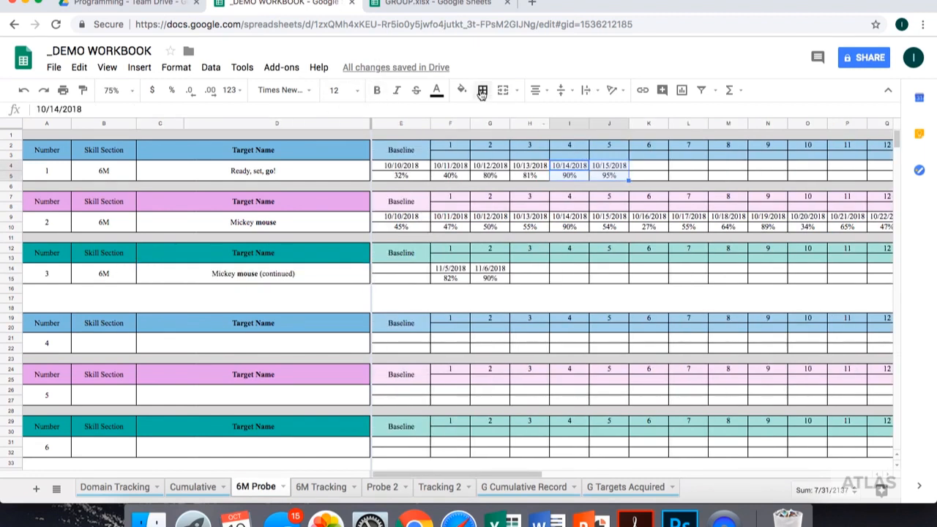
- Fill the trial 4 and 5 dates and scores of the "Ready, set, go!" target with red
{"action": "left_click", "coordinate": [461, 89]}
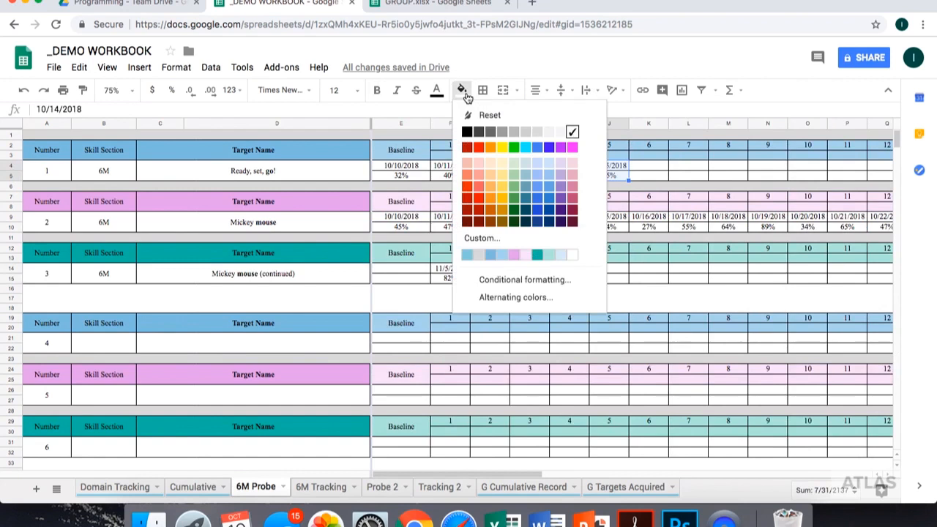
{"action": "left_click", "coordinate": [480, 148]}
{"action": "left_click", "coordinate": [660, 177]}
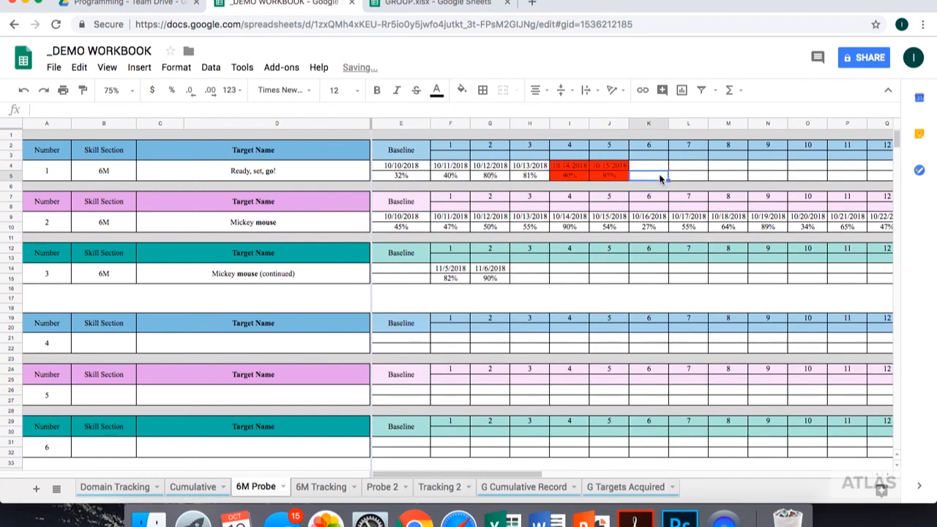
- Record 10/15 as the acquired date of the "Ready, set, go" target on the 6M Tracking sheet
{"action": "left_click", "coordinate": [322, 487]}
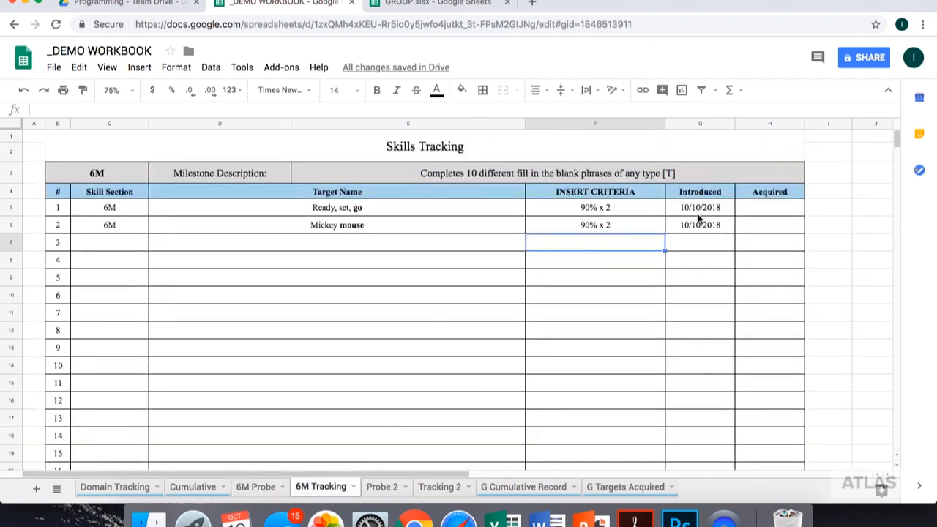
{"action": "left_click", "coordinate": [758, 212]}
{"action": "type", "text": "10/15"}
{"action": "key", "text": "Return"}
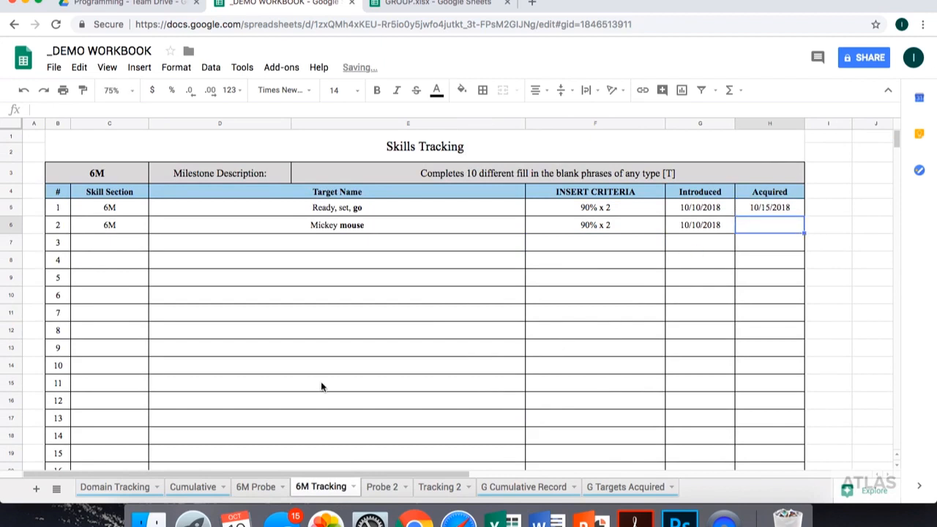
- Enter the Friday dates 10/12/2018, 10/19/2018 and 10/26/2018 for weeks 1 to 3 on the Cumulative sheet
{"action": "left_click", "coordinate": [192, 487]}
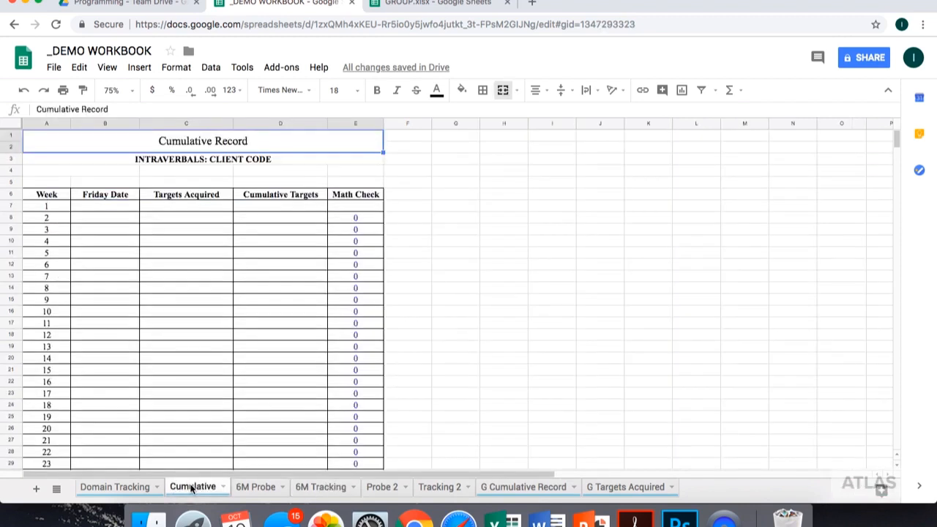
{"action": "left_click", "coordinate": [114, 211]}
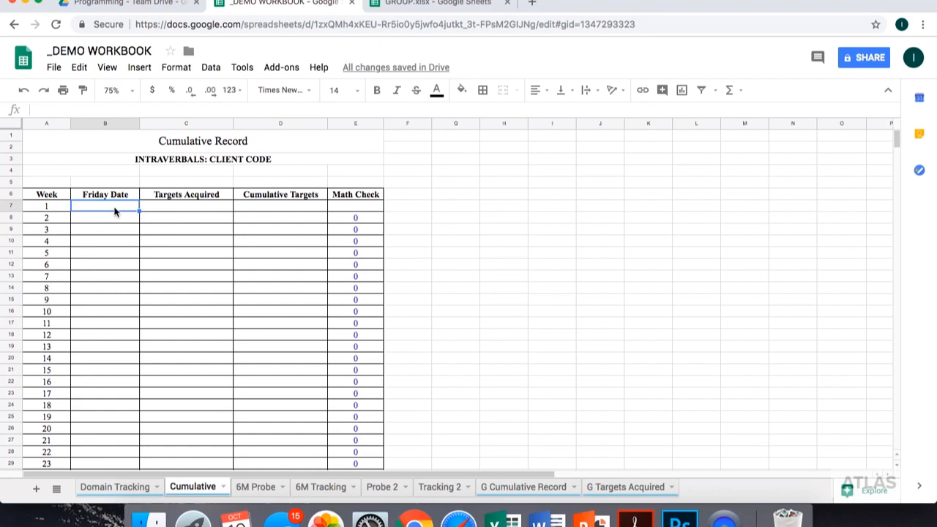
{"action": "type", "text": "10/26/2018"}
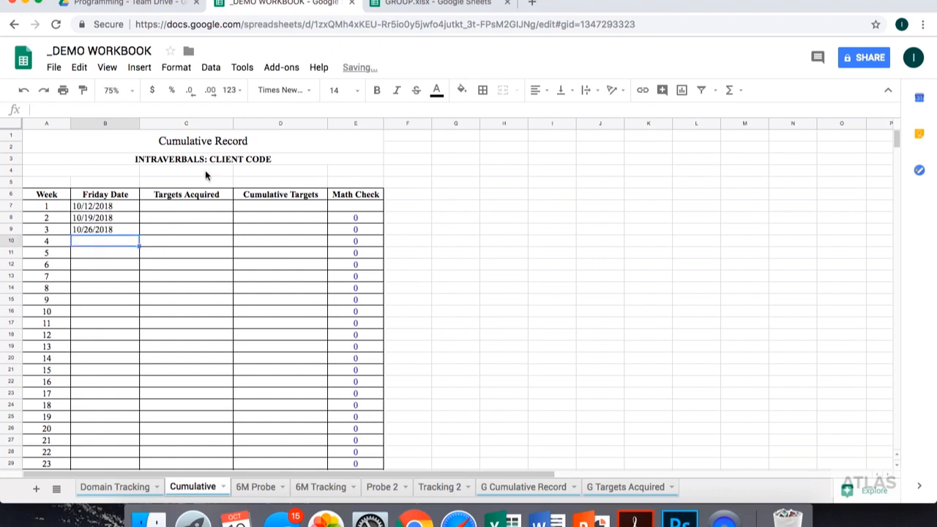
- Replace the "CLIENT CODE" placeholder in the Intraverbals heading with the client's code
{"action": "left_click", "coordinate": [240, 159]}
{"action": "left_click_drag", "start_coordinate": [153, 109], "coordinate": [100, 109]}
{"action": "type", "text": "I"}
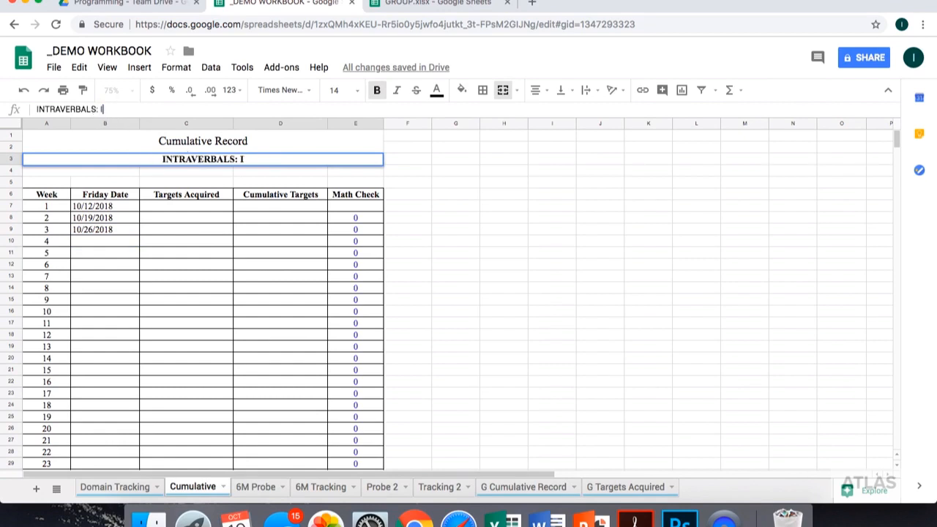
{"action": "type", "text": "RVI"}
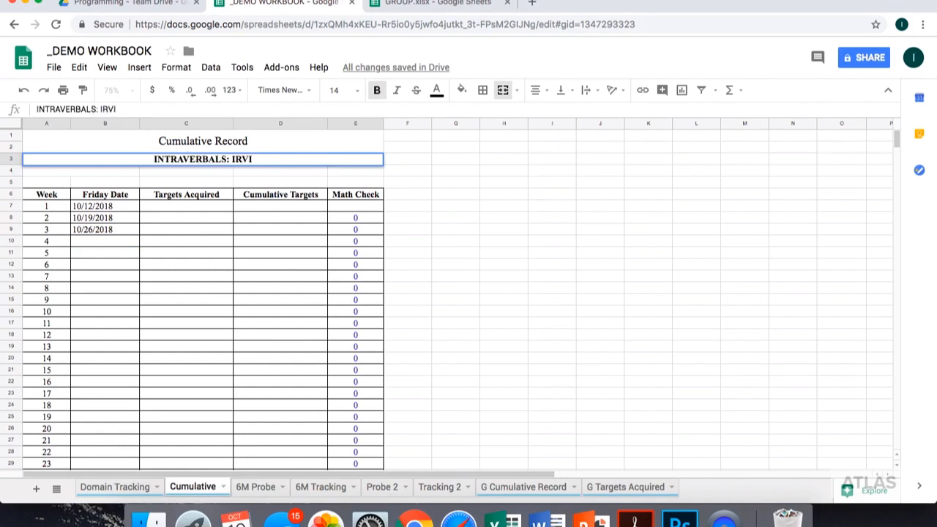
{"action": "key", "text": "Tab"}
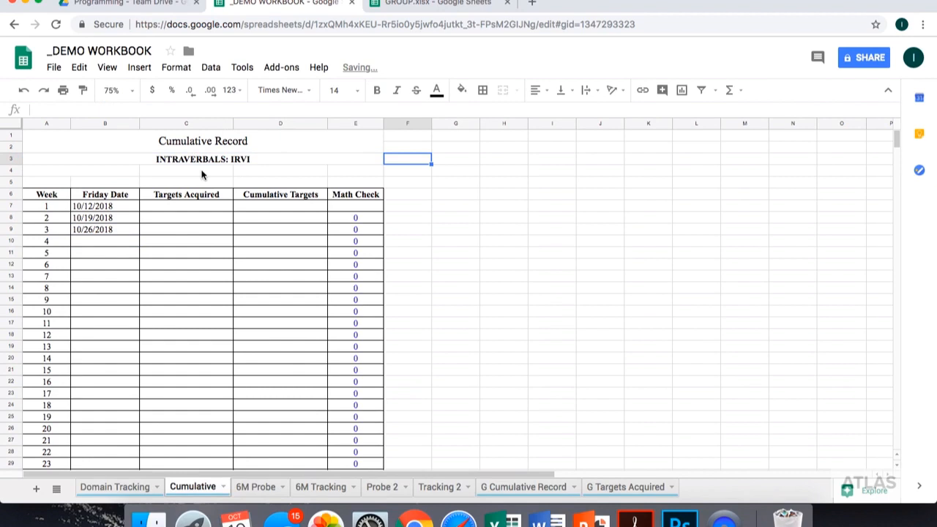
- Check the acquired dates on the 6M Tracking sheet and enter 0 targets acquired and 0 cumulative targets for week 1
{"action": "left_click", "coordinate": [185, 207]}
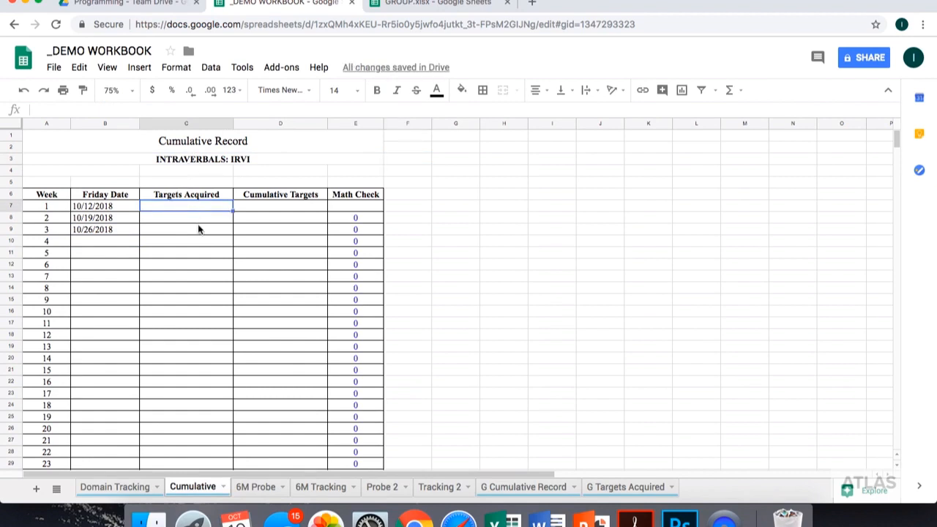
{"action": "left_click", "coordinate": [322, 487]}
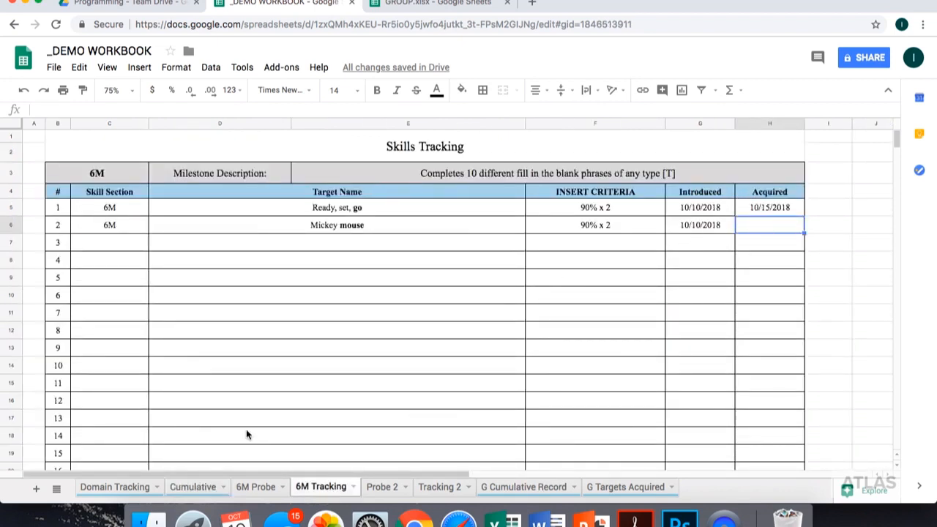
{"action": "left_click", "coordinate": [192, 486]}
{"action": "key", "text": "Return"}
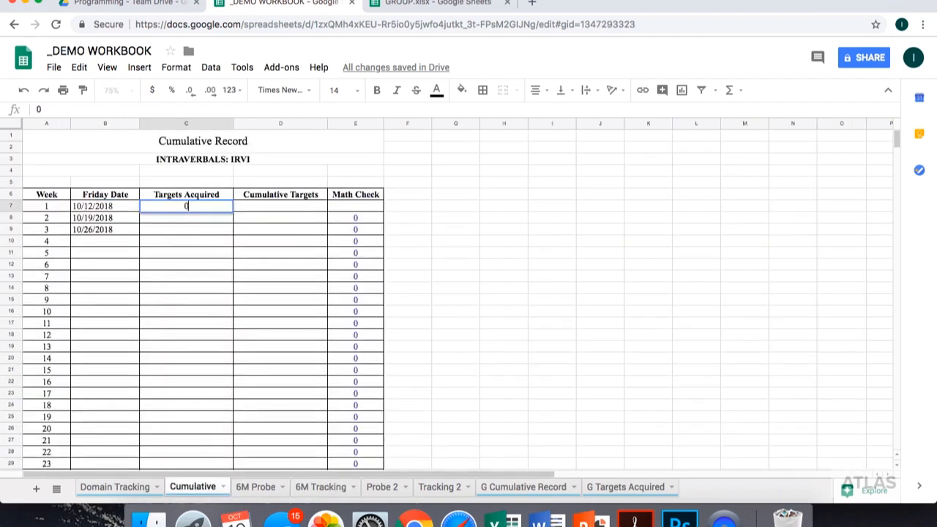
{"action": "key", "text": "Tab"}
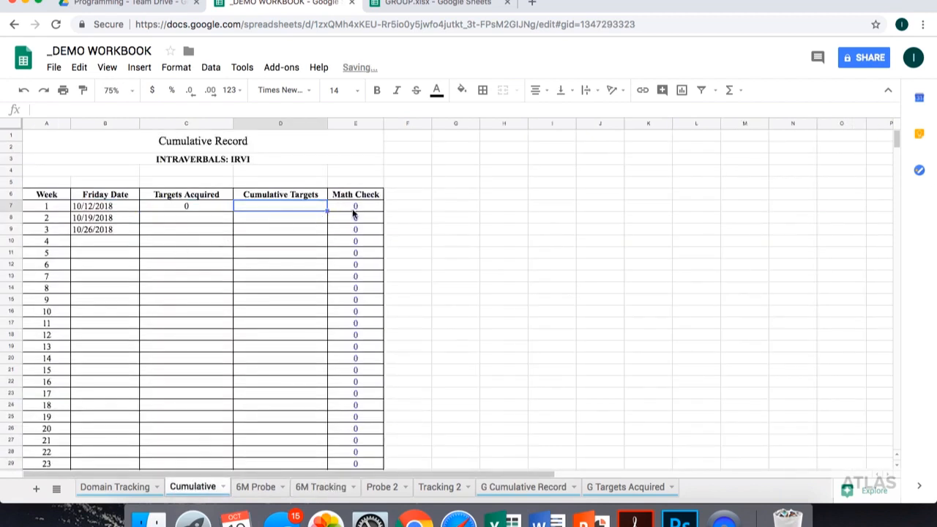
{"action": "type", "text": "0"}
{"action": "key", "text": "Return"}
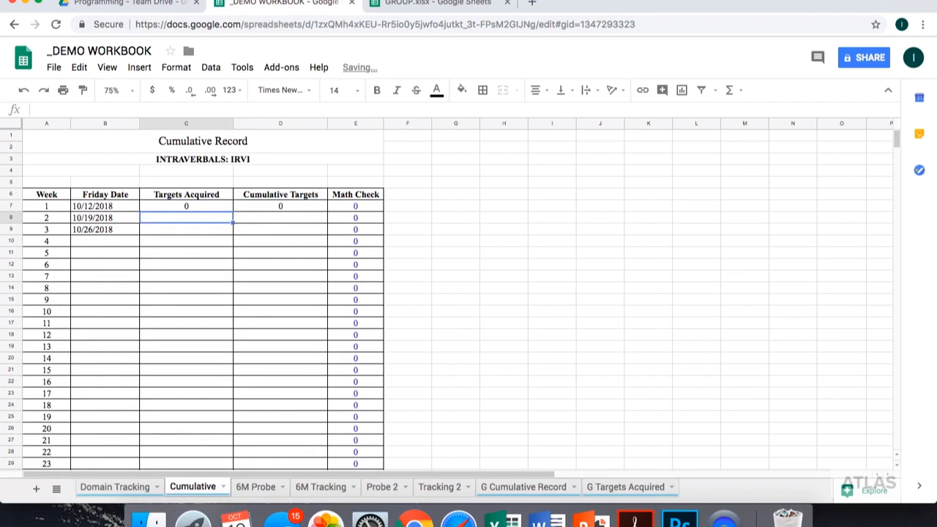
- Recheck the 6M Tracking sheet's acquired dates and enter 1 target acquired and 1 cumulative target for week 2
{"action": "left_click", "coordinate": [320, 487]}
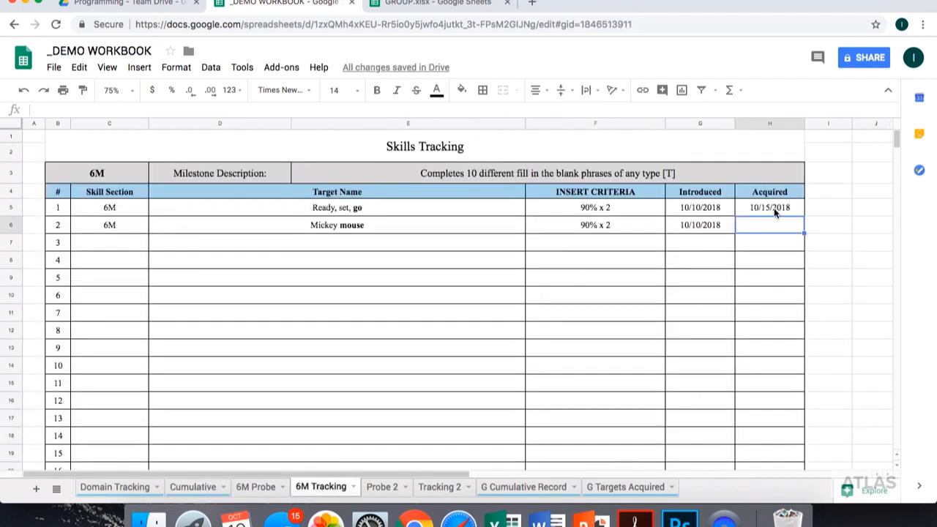
{"action": "left_click", "coordinate": [194, 487]}
{"action": "type", "text": "1"}
{"action": "key", "text": "Tab"}
{"action": "type", "text": "1"}
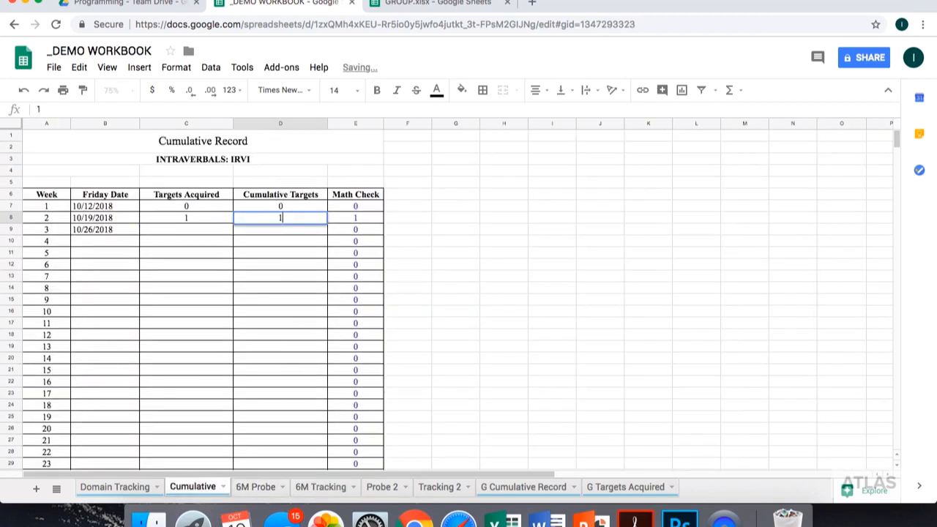
{"action": "key", "text": "Return"}
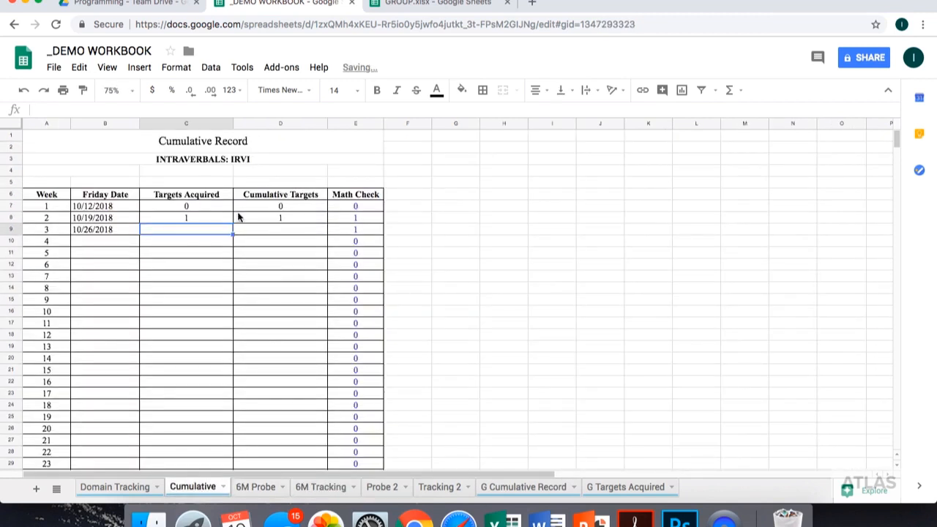
- Enter 12 targets acquired and 13 cumulative targets for week 3 of the cumulative record
{"action": "type", "text": "12"}
{"action": "key", "text": "Tab"}
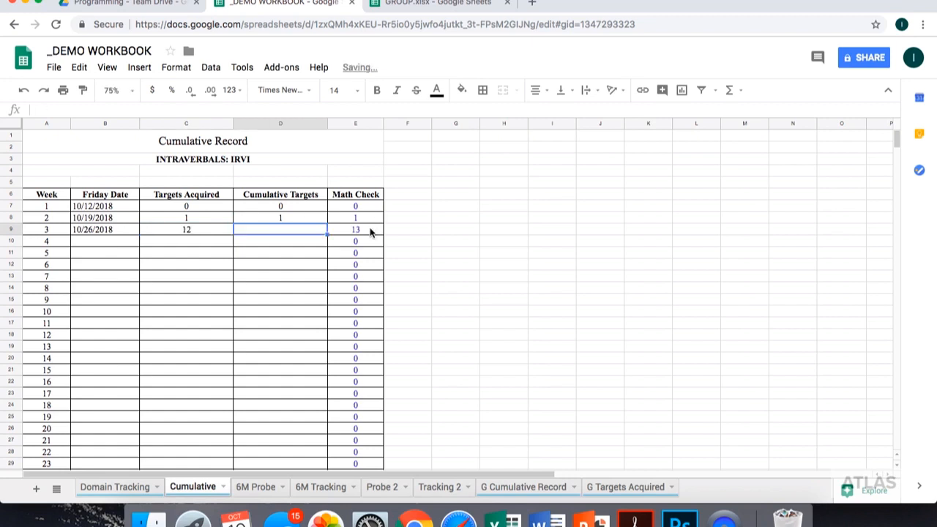
{"action": "type", "text": "13"}
{"action": "key", "text": "Return"}
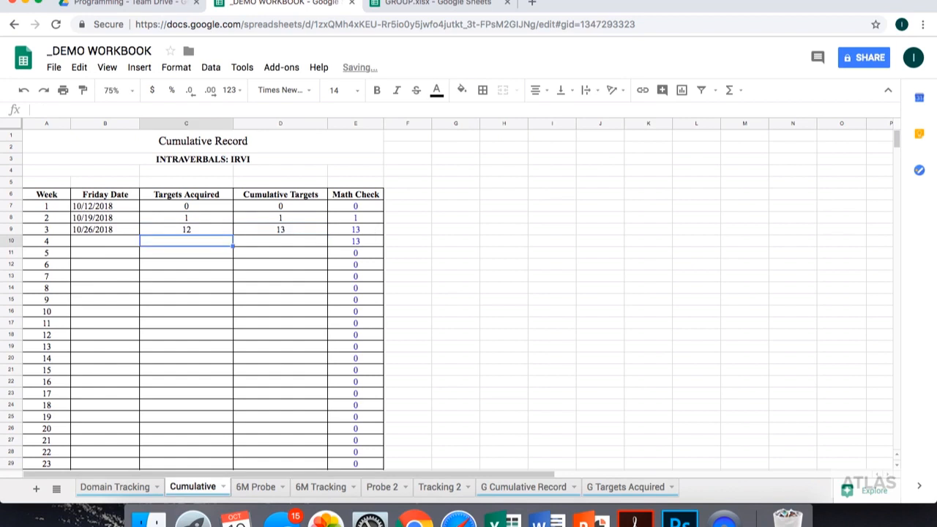
- Fill in week 4 of the cumulative record with Friday date 11/2, 4 targets acquired and 17 cumulative targets
{"action": "left_click", "coordinate": [111, 242]}
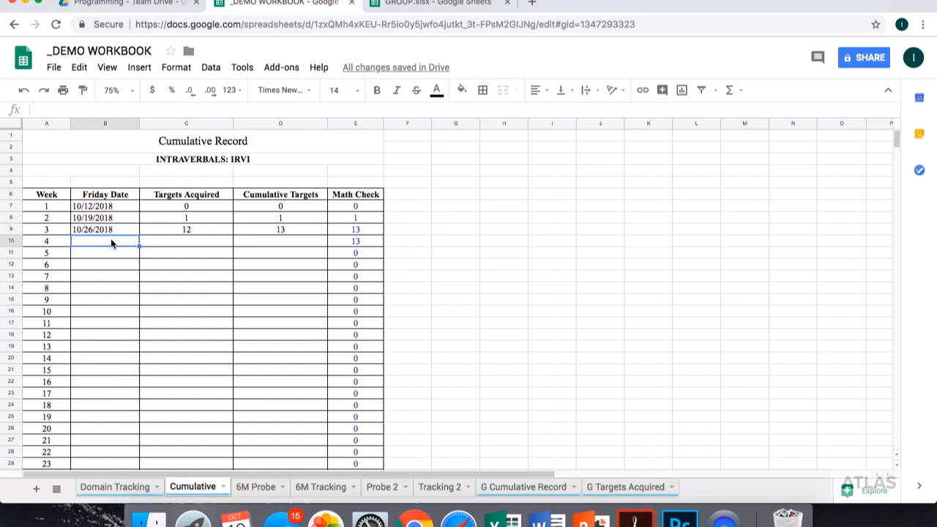
{"action": "type", "text": "11/2"}
{"action": "key", "text": "Tab"}
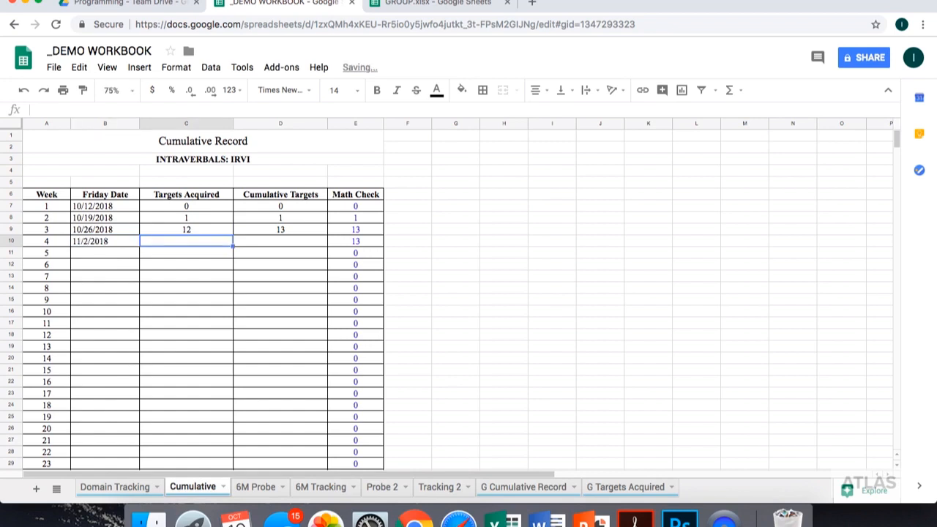
{"action": "type", "text": "4"}
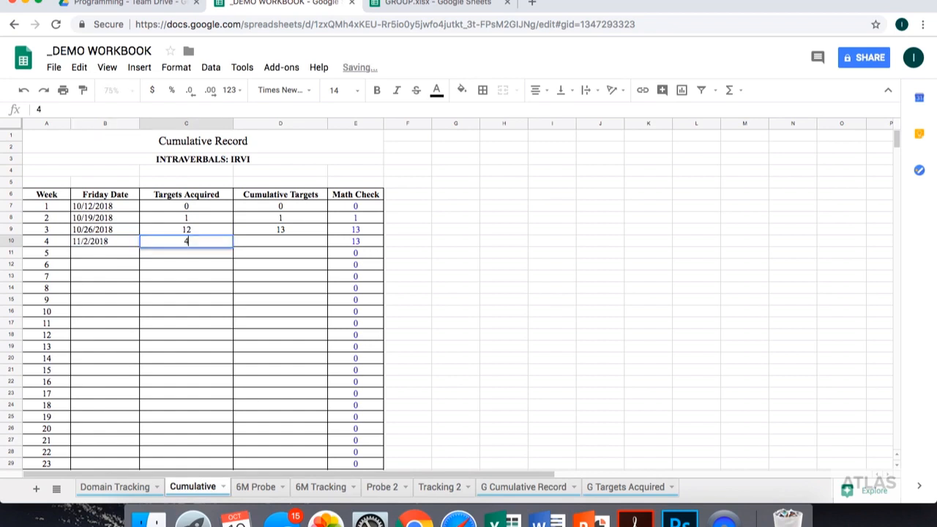
{"action": "key", "text": "Tab"}
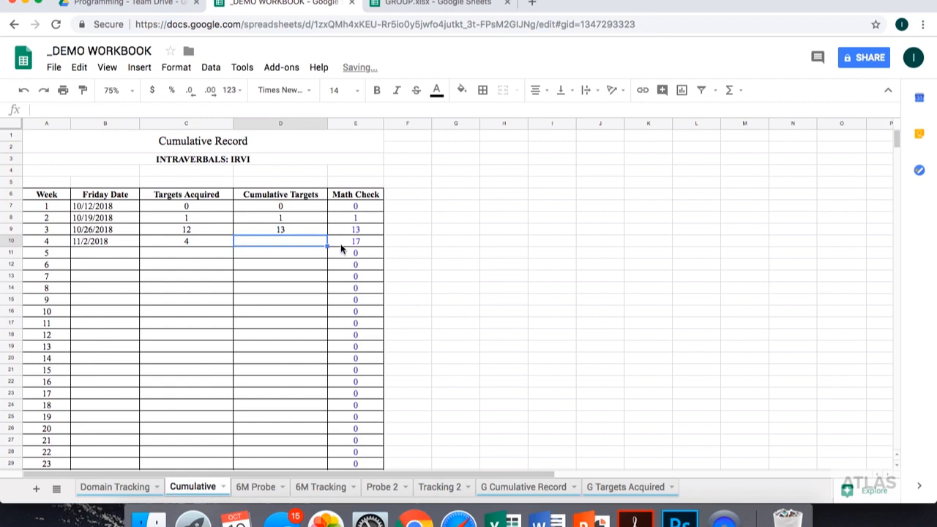
{"action": "type", "text": "17"}
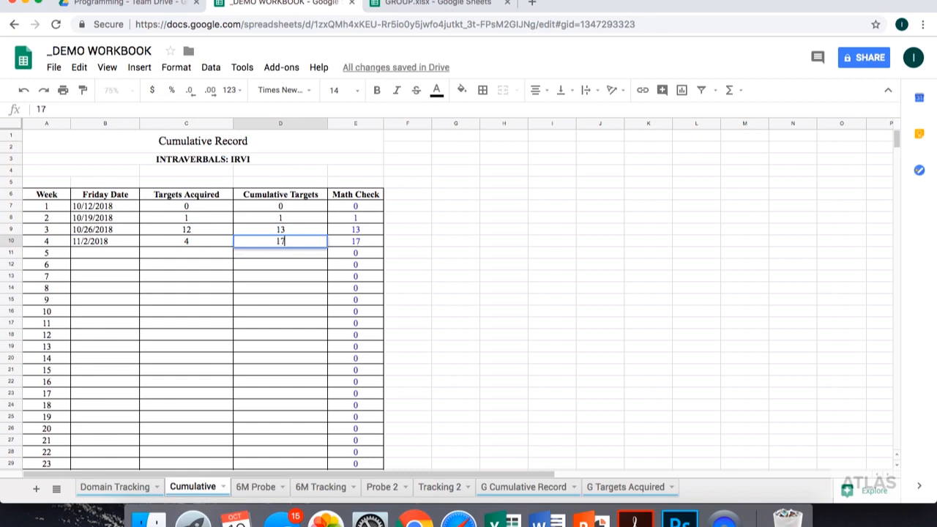
{"action": "key", "text": "Return"}
- Enter 11/9 as the Friday date for week 5 of the cumulative record
{"action": "type", "text": "11"}
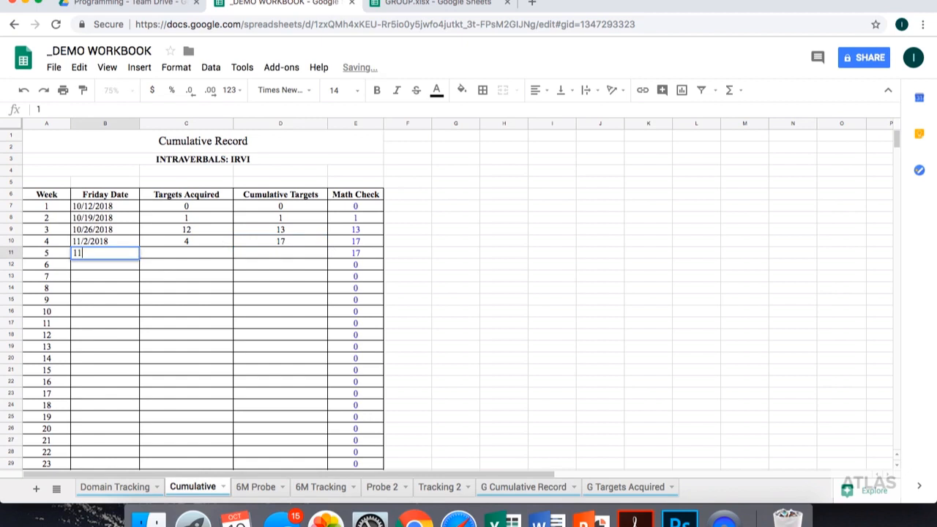
{"action": "type", "text": "/9"}
{"action": "key", "text": "Tab"}
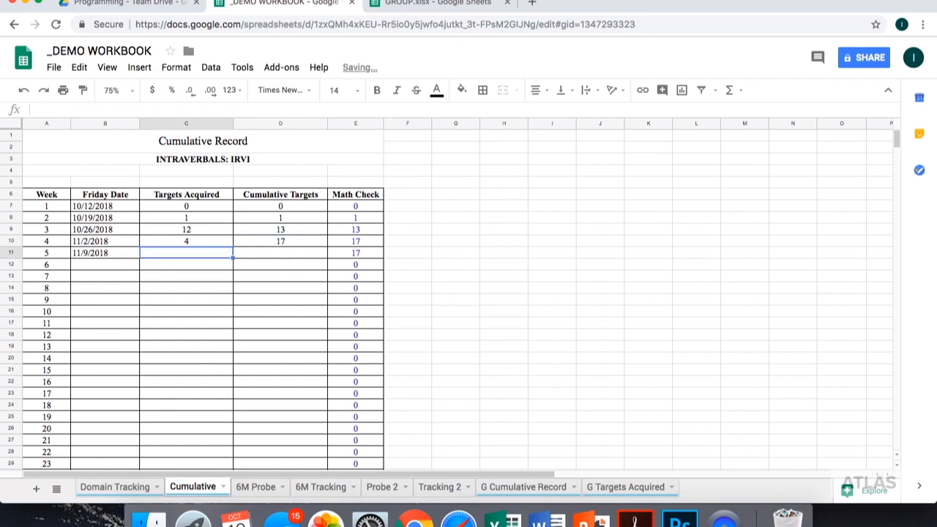
- Enter 2 targets acquired and 19 cumulative targets for week 5 of the cumulative record
{"action": "type", "text": "2"}
{"action": "key", "text": "Tab"}
{"action": "type", "text": "19"}
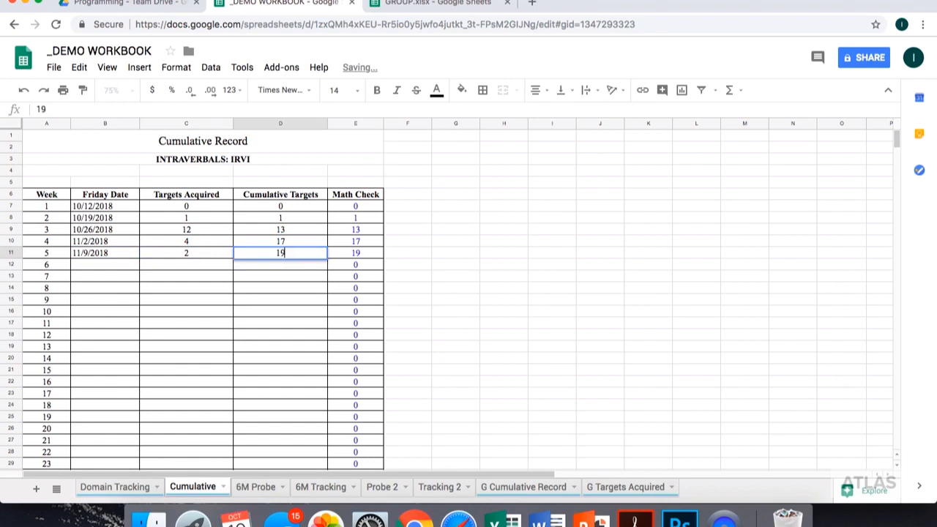
{"action": "key", "text": "Return"}
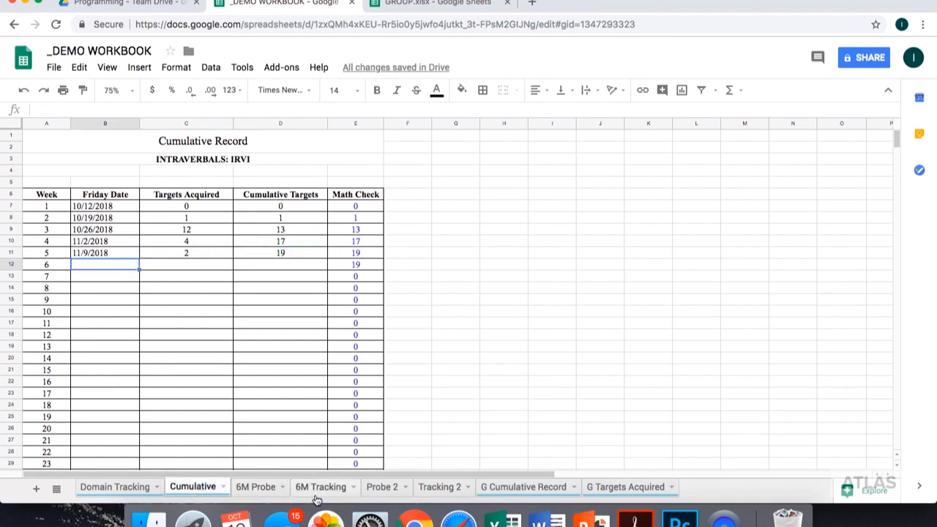
- Examine the G Cumulative Record chart and preview its print layout without printing
{"action": "left_click", "coordinate": [506, 489]}
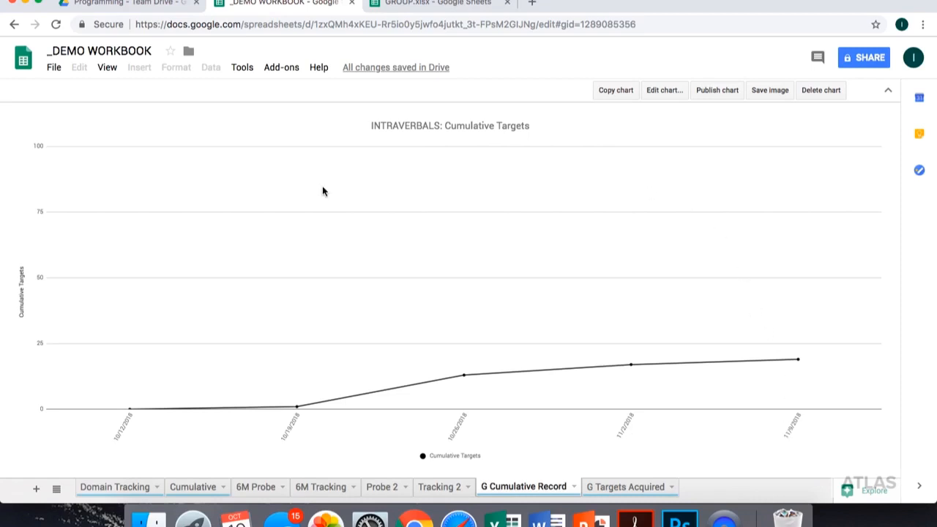
{"action": "left_click", "coordinate": [51, 71]}
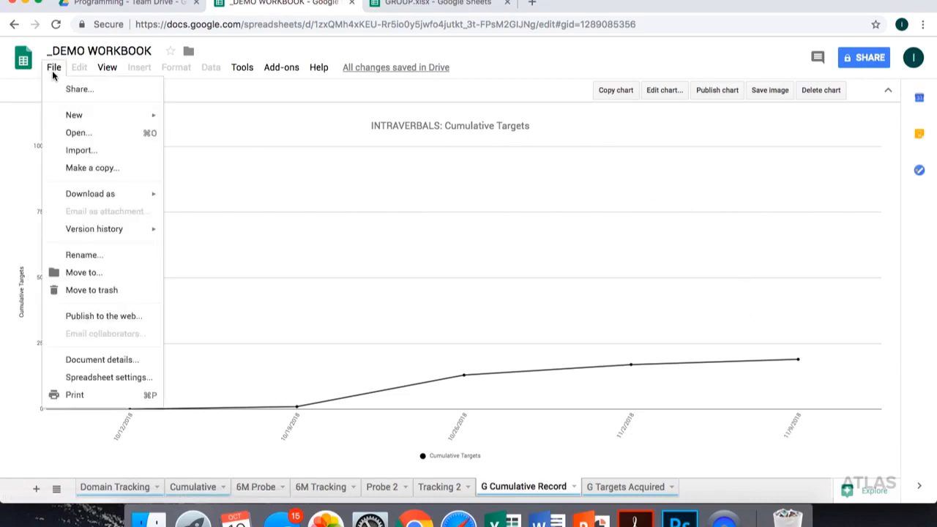
{"action": "left_click", "coordinate": [98, 396]}
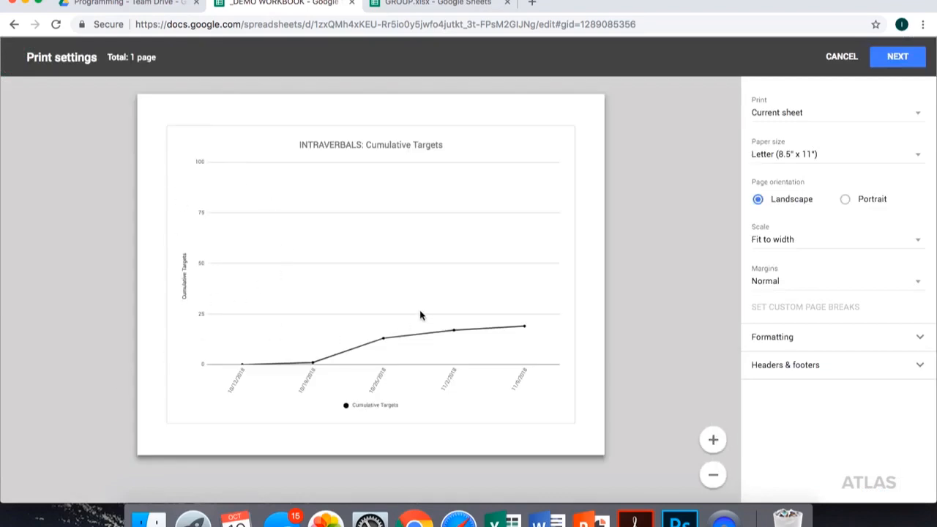
{"action": "left_click", "coordinate": [842, 62]}
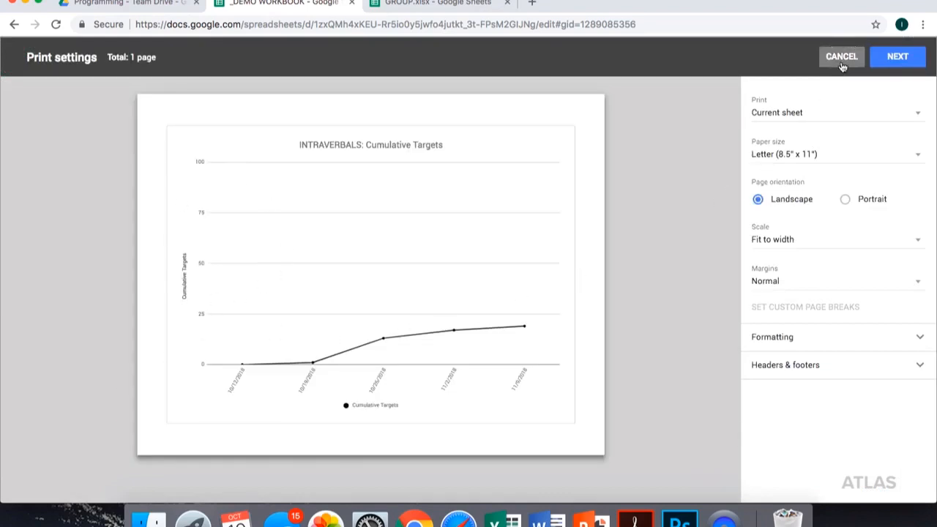
- Examine the weekly data points on the G Targets Acquired chart
{"action": "left_click", "coordinate": [615, 487]}
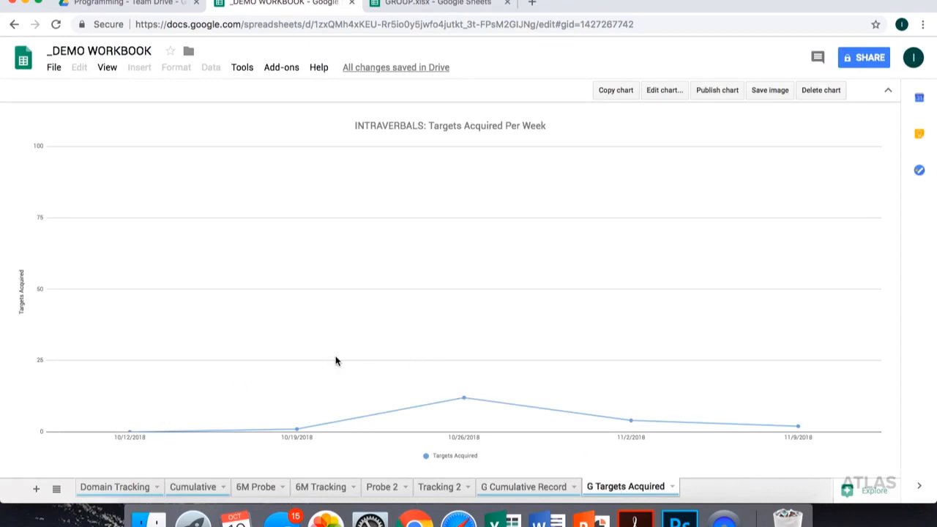
{"action": "mouse_move", "coordinate": [130, 433]}
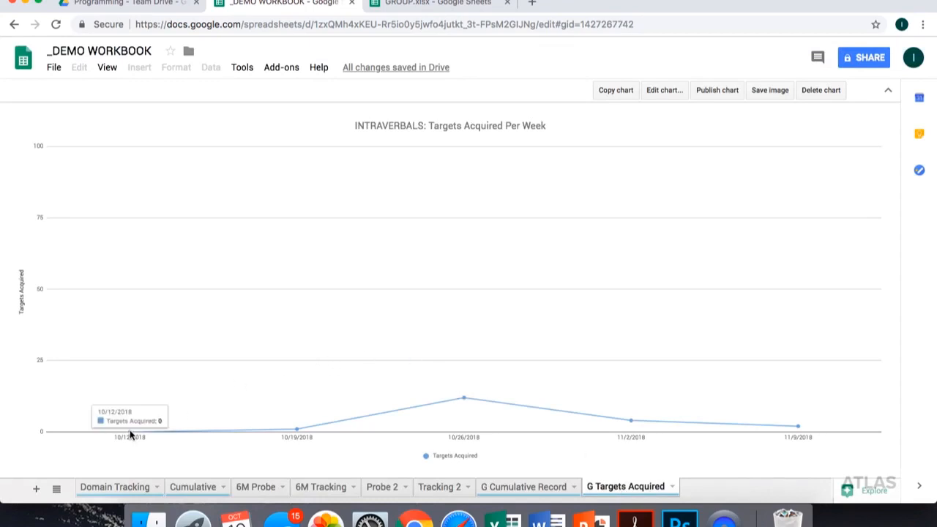
{"action": "mouse_move", "coordinate": [292, 425]}
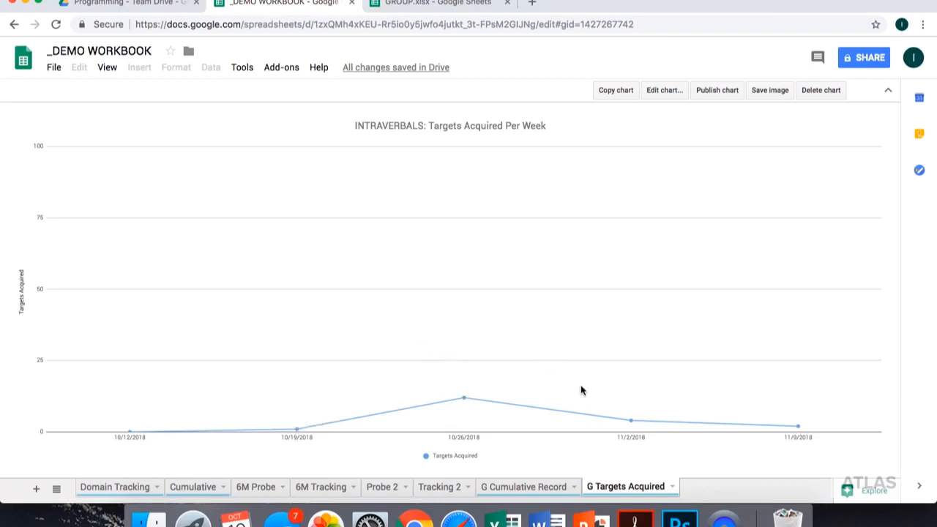
{"action": "mouse_move", "coordinate": [631, 423]}
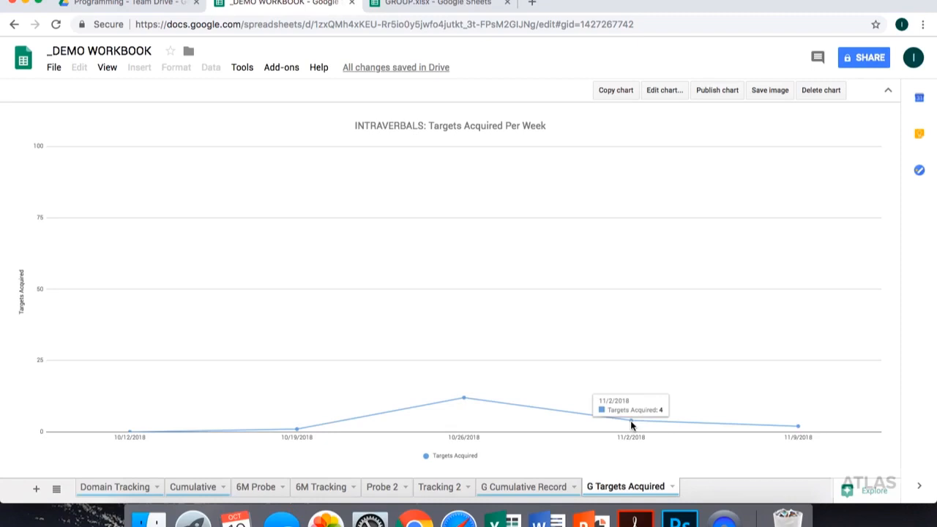
{"action": "mouse_move", "coordinate": [798, 430]}
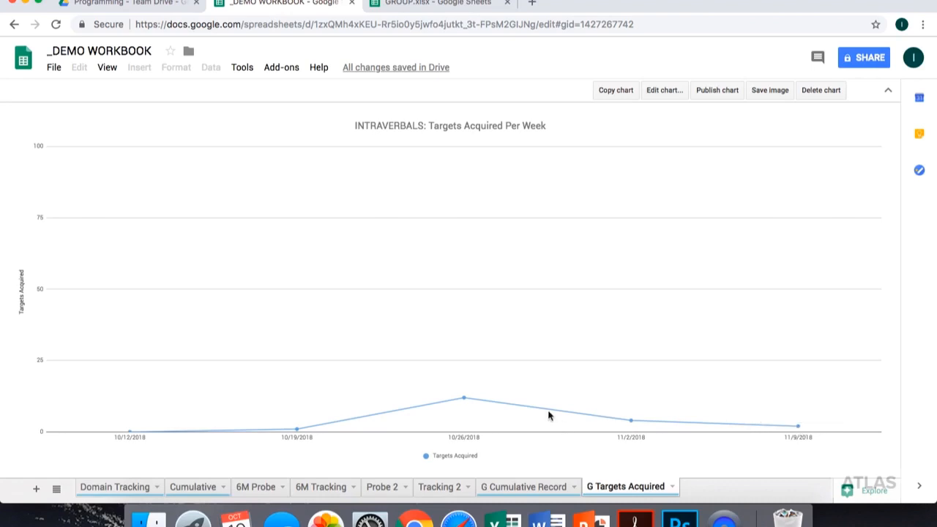
- Fill in the 6M row of Domain Tracking with date introduced 10/10/2018, date closed 12/5/2019 and rationale GM
{"action": "left_click", "coordinate": [126, 487]}
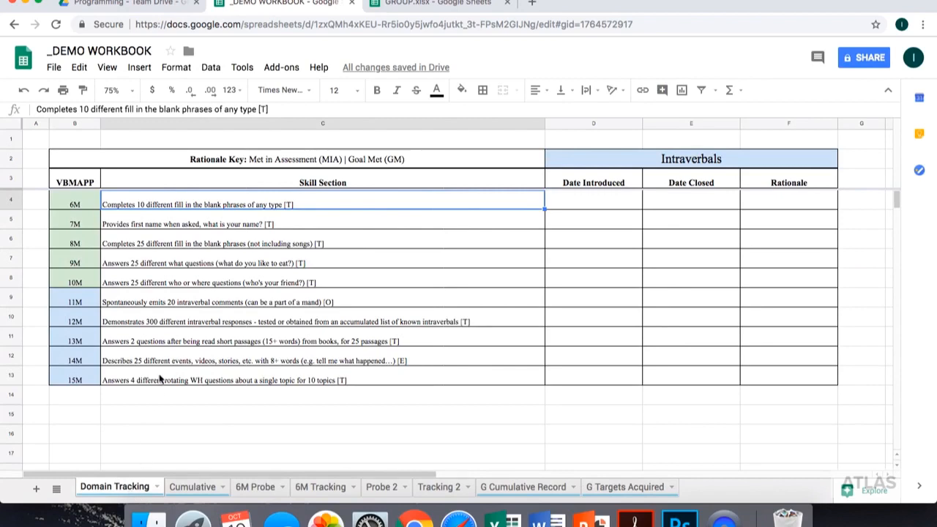
{"action": "left_click", "coordinate": [596, 208]}
{"action": "type", "text": "10/10/2018"}
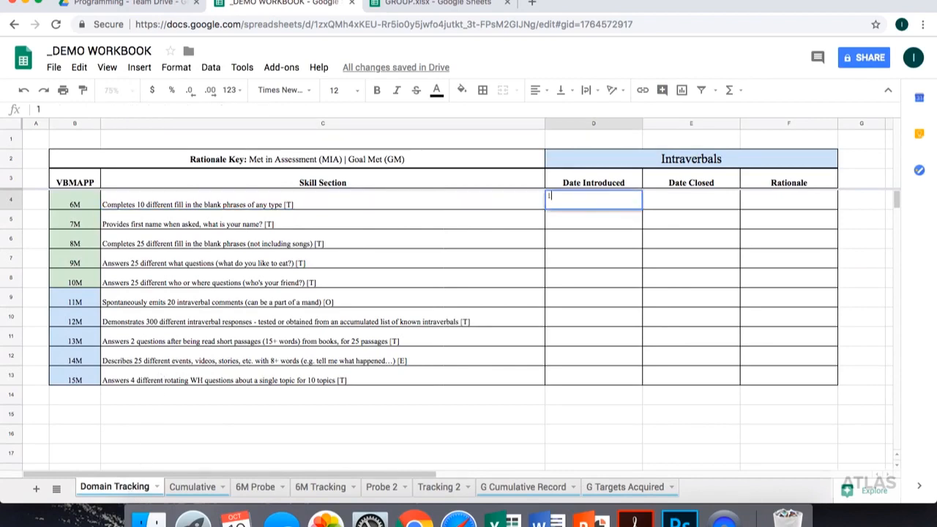
{"action": "key", "text": "Tab"}
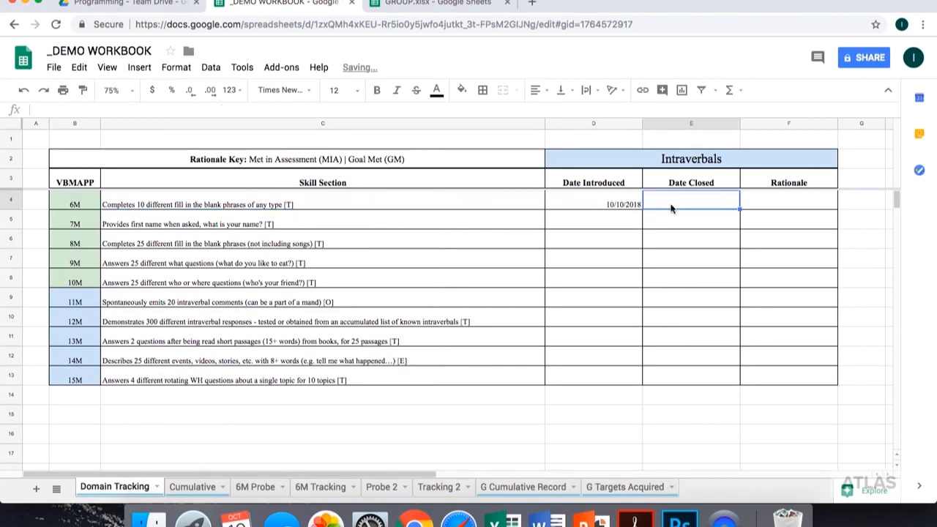
{"action": "type", "text": "12/5/1"}
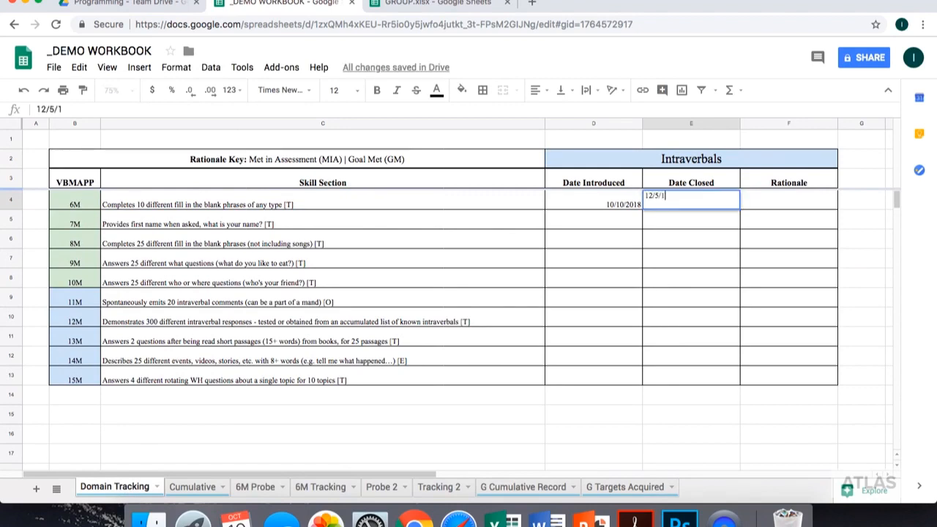
{"action": "type", "text": "019"}
{"action": "key", "text": "Tab"}
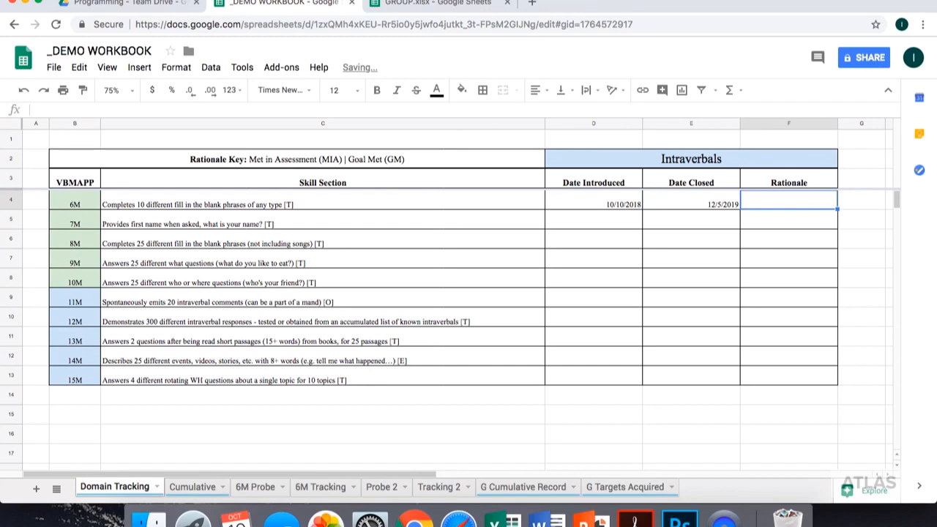
{"action": "type", "text": "GM"}
{"action": "key", "text": "Return"}
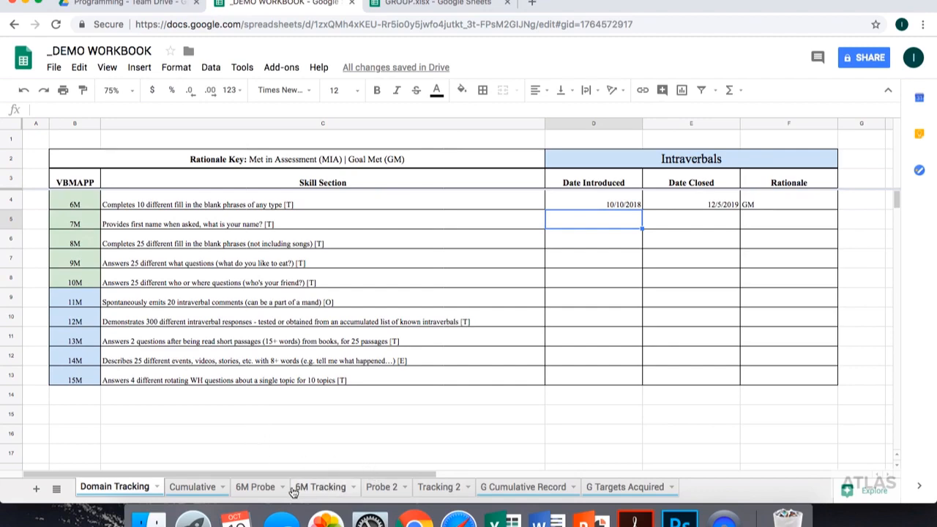
- Color the 6M Probe and 6M Tracking sheet tabs red and move both sheets to the end of the workbook
{"action": "left_click", "coordinate": [254, 489]}
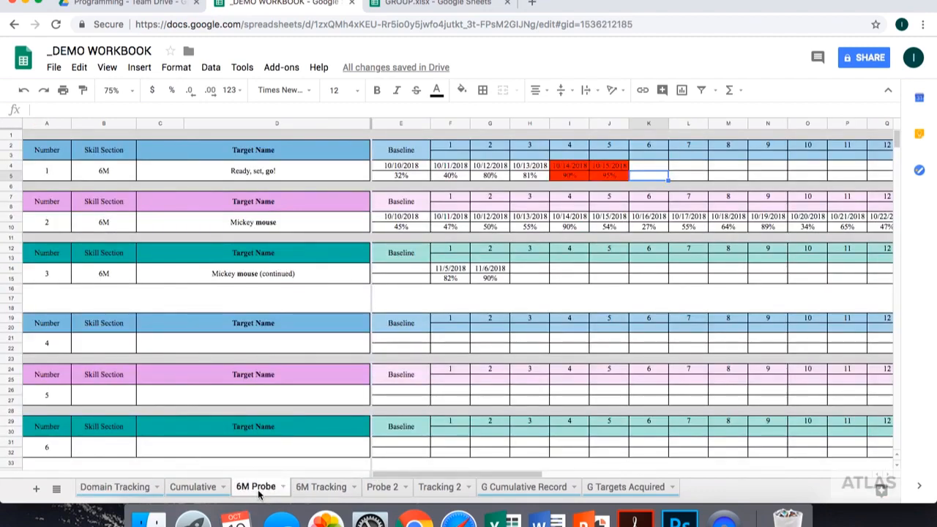
{"action": "right_click", "coordinate": [258, 493]}
{"action": "mouse_move", "coordinate": [306, 372]}
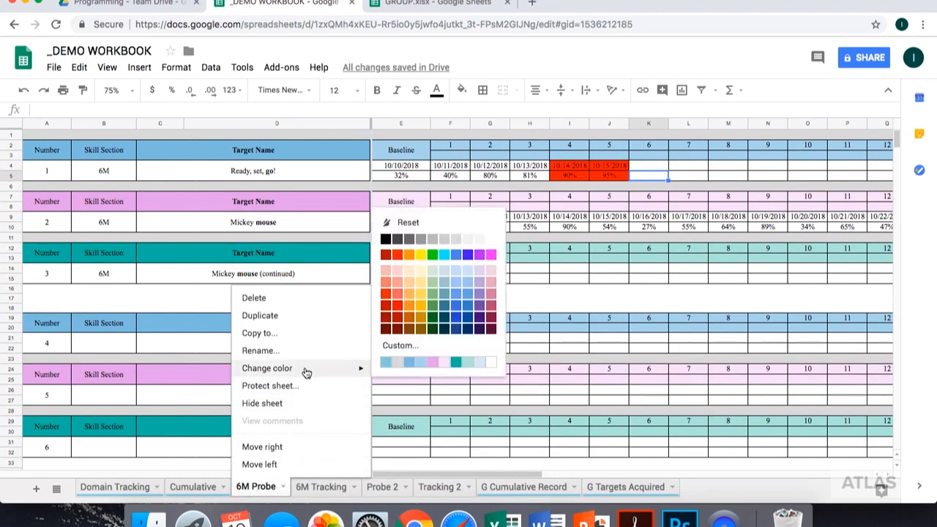
{"action": "left_click", "coordinate": [397, 255]}
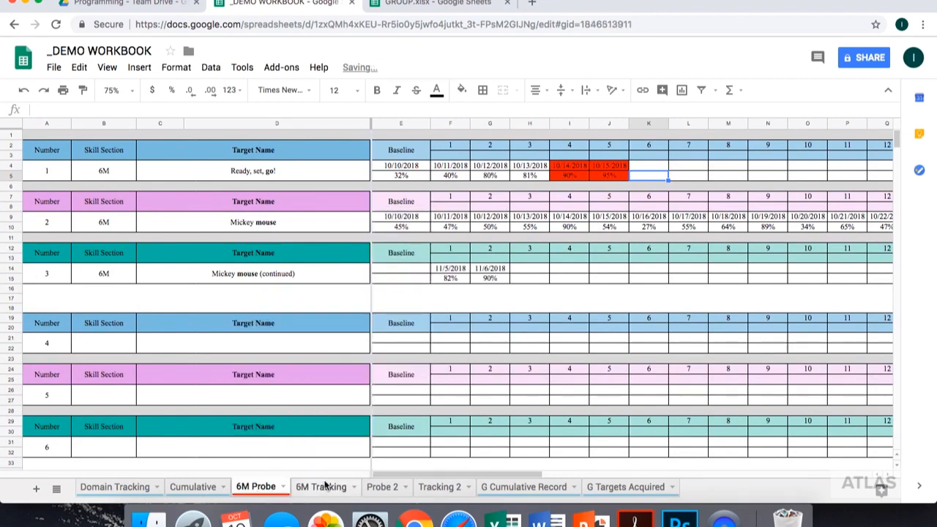
{"action": "left_click", "coordinate": [324, 487]}
{"action": "right_click", "coordinate": [324, 488]}
{"action": "mouse_move", "coordinate": [418, 361]}
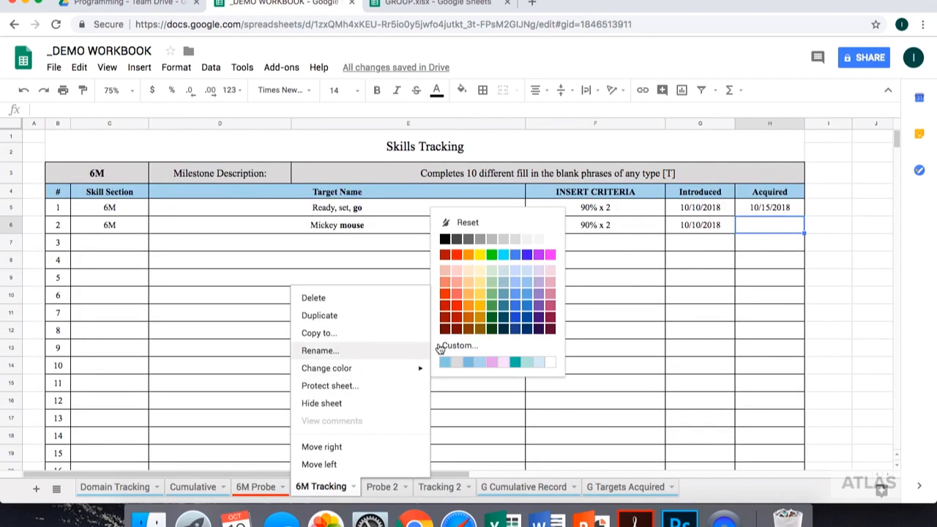
{"action": "left_click", "coordinate": [456, 256]}
{"action": "left_click_drag", "start_coordinate": [325, 487], "coordinate": [629, 483]}
{"action": "left_click_drag", "start_coordinate": [255, 486], "coordinate": [538, 484]}
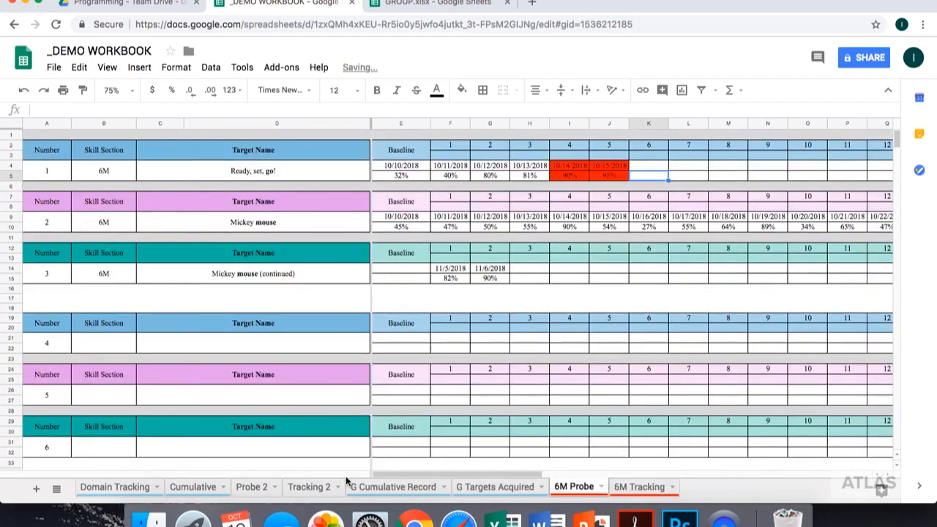
- Duplicate the blank Tracking 2 and Probe 2 sheets
{"action": "left_click", "coordinate": [307, 489]}
{"action": "right_click", "coordinate": [312, 490]}
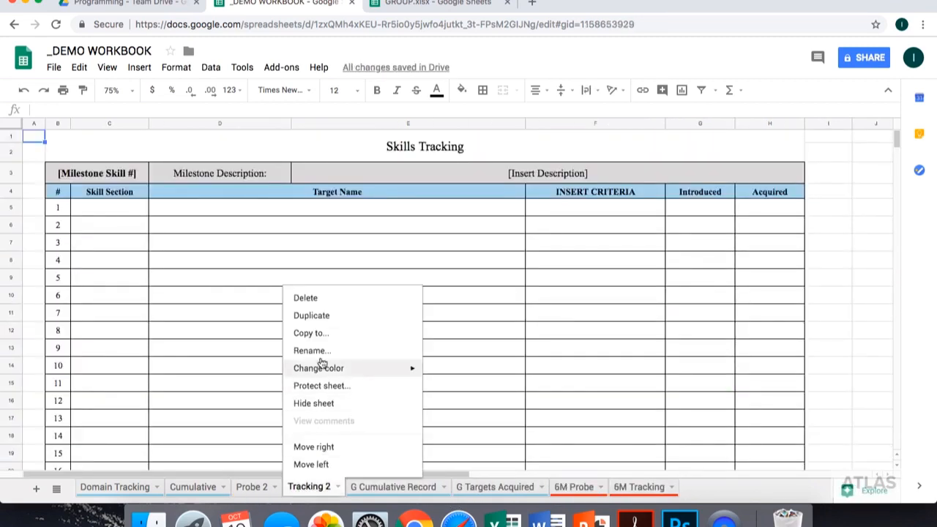
{"action": "left_click", "coordinate": [312, 316]}
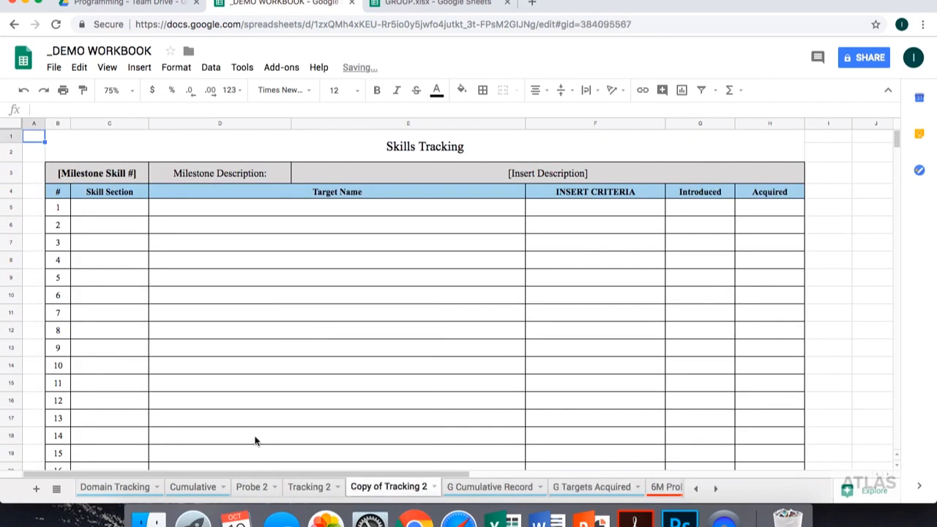
{"action": "left_click", "coordinate": [256, 488]}
{"action": "right_click", "coordinate": [257, 488]}
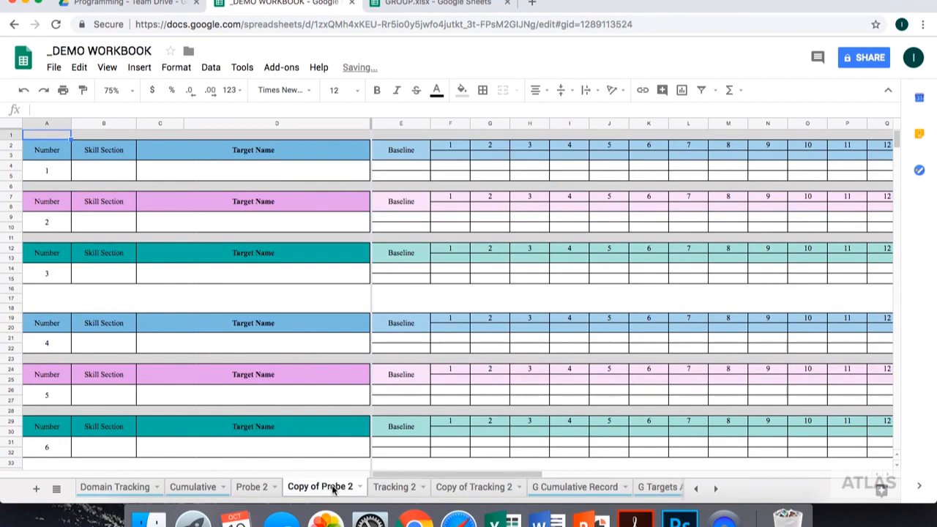
- Move the copies of Probe 2 and Tracking 2 side by side, ahead of the original Probe 2 sheet
{"action": "left_click", "coordinate": [319, 490]}
{"action": "left_click_drag", "start_coordinate": [319, 489], "coordinate": [343, 493]}
{"action": "left_click_drag", "start_coordinate": [453, 494], "coordinate": [346, 492]}
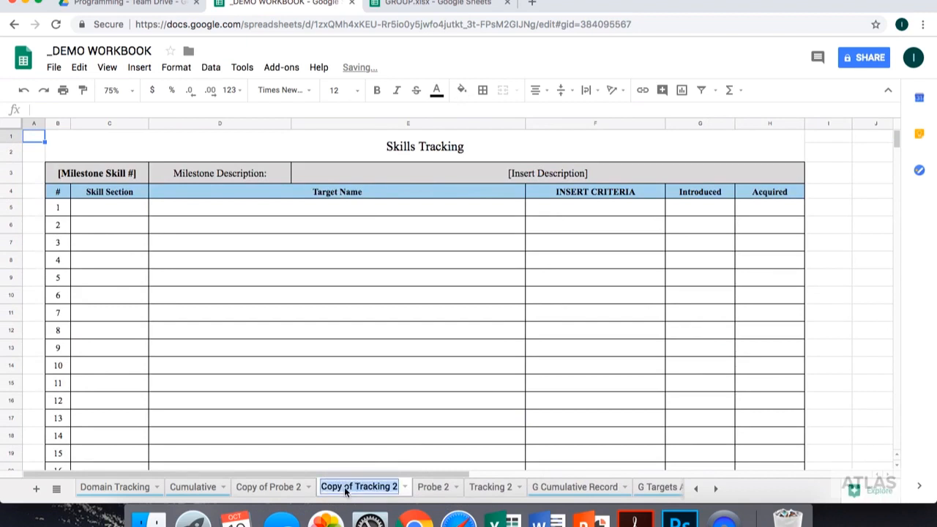
- Rename the Copy of Tracking 2 sheet as 7M Tracking
{"action": "type", "text": "7m"}
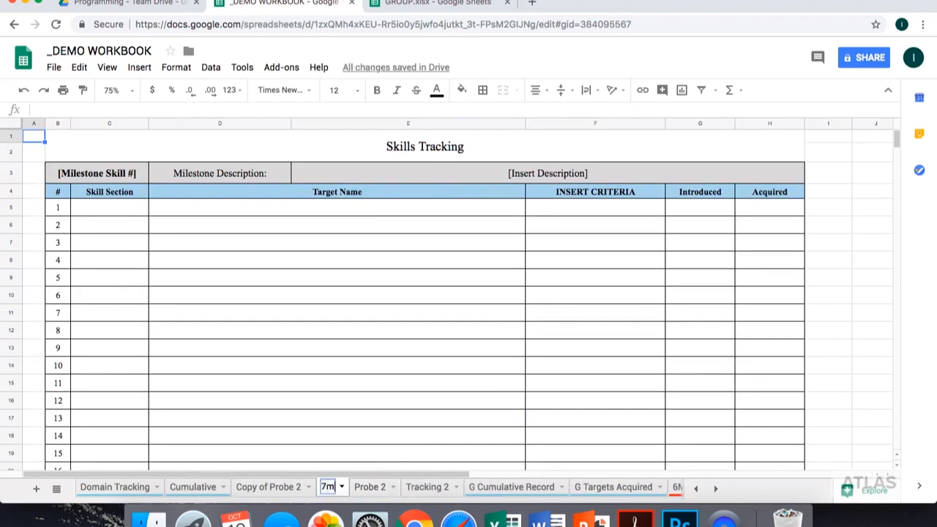
{"action": "key", "text": "BackSpace"}
{"action": "type", "text": "M Tracking"}
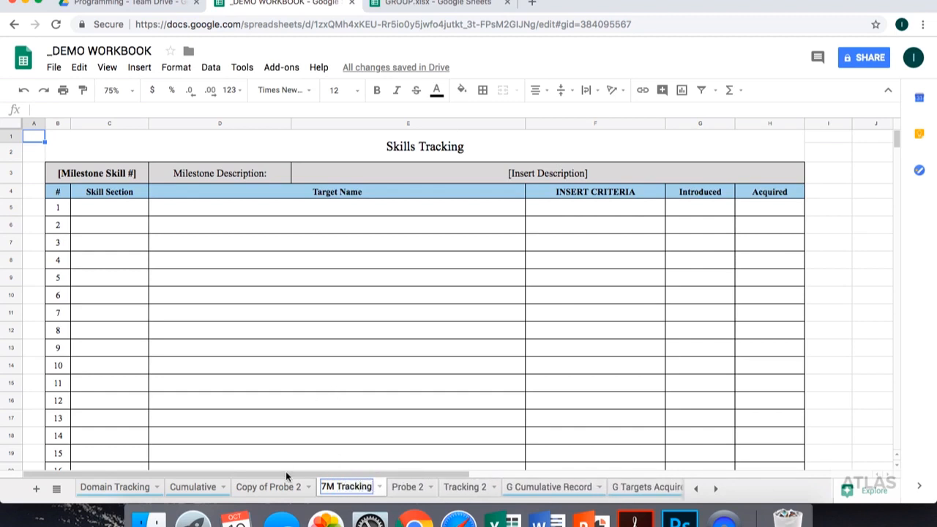
{"action": "left_click", "coordinate": [282, 330]}
- Enter 7M as the milestone skill number on the 7M Tracking sheet and clear the placeholder milestone description
{"action": "left_click", "coordinate": [123, 174]}
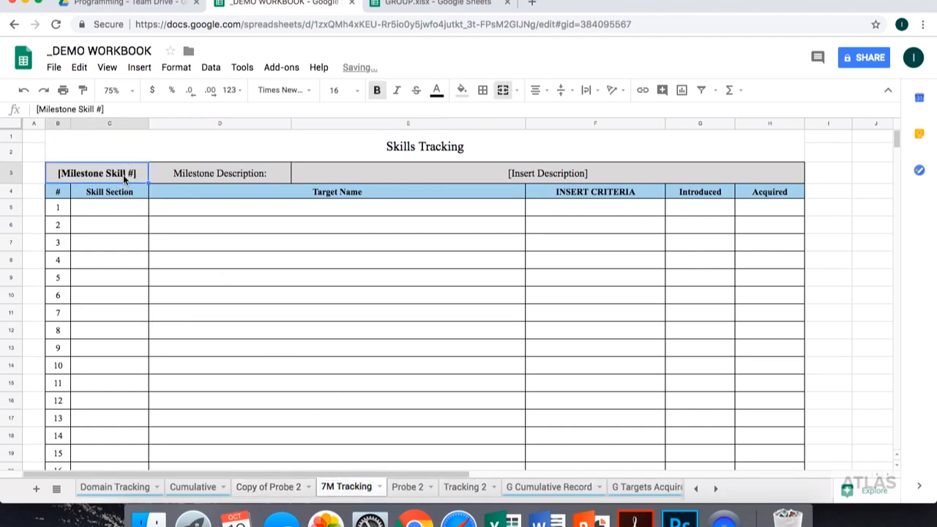
{"action": "type", "text": "7M"}
{"action": "key", "text": "Tab"}
{"action": "left_click", "coordinate": [341, 173]}
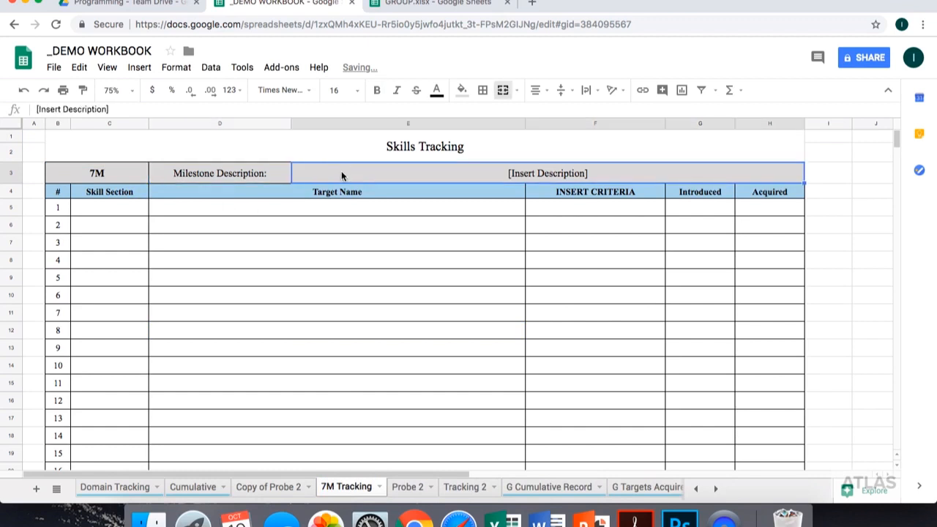
{"action": "key", "text": "Delete"}
{"action": "left_click", "coordinate": [336, 224]}
- Copy the 7M skill description from the Domain Tracking sheet
{"action": "left_click", "coordinate": [125, 483]}
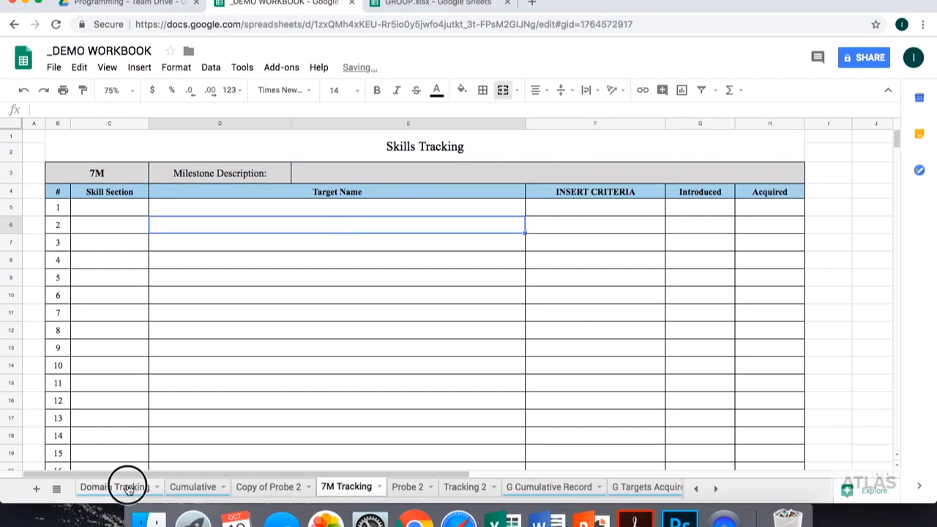
{"action": "left_click", "coordinate": [153, 226]}
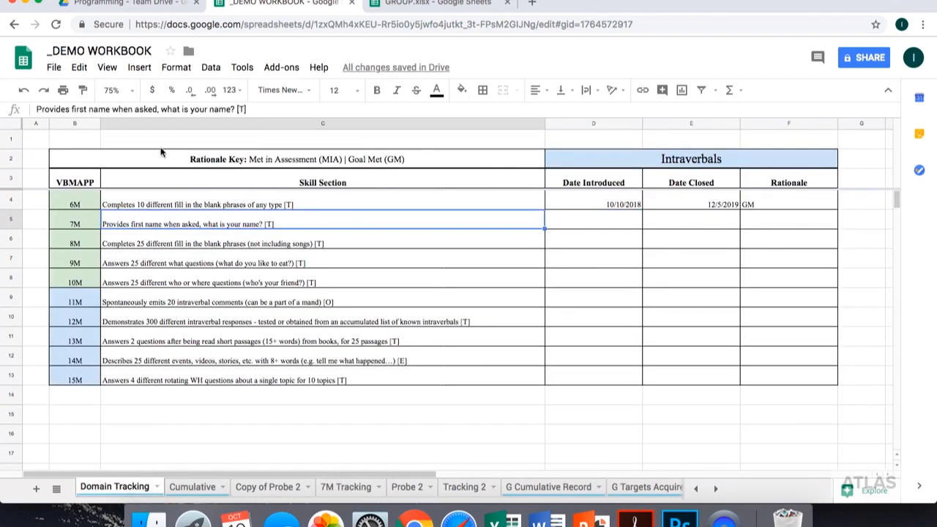
{"action": "triple_click", "coordinate": [154, 109]}
{"action": "right_click", "coordinate": [152, 108]}
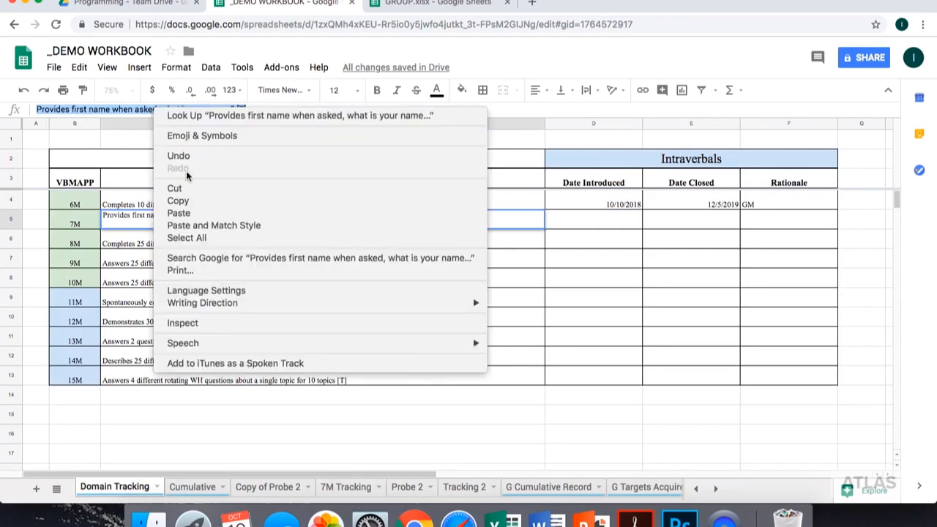
{"action": "left_click", "coordinate": [178, 200]}
- Paste the copied 7M skill text as the milestone description on the 7M Tracking sheet
{"action": "left_click", "coordinate": [344, 486]}
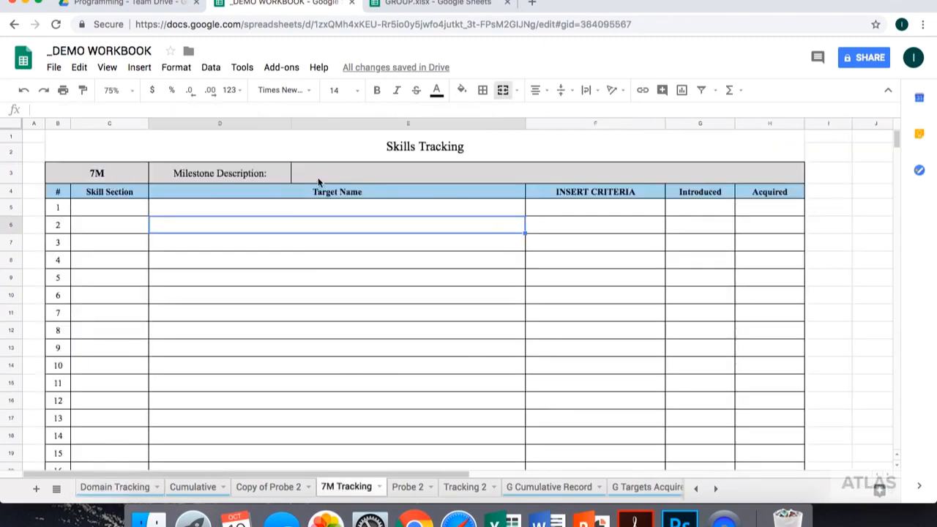
{"action": "left_click", "coordinate": [322, 174]}
{"action": "left_click", "coordinate": [213, 107]}
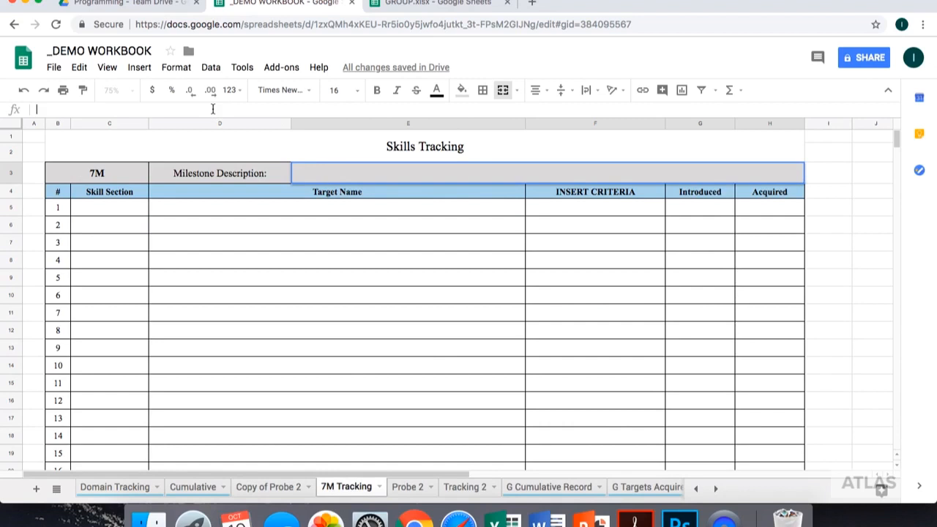
{"action": "right_click", "coordinate": [212, 108]}
{"action": "left_click", "coordinate": [247, 191]}
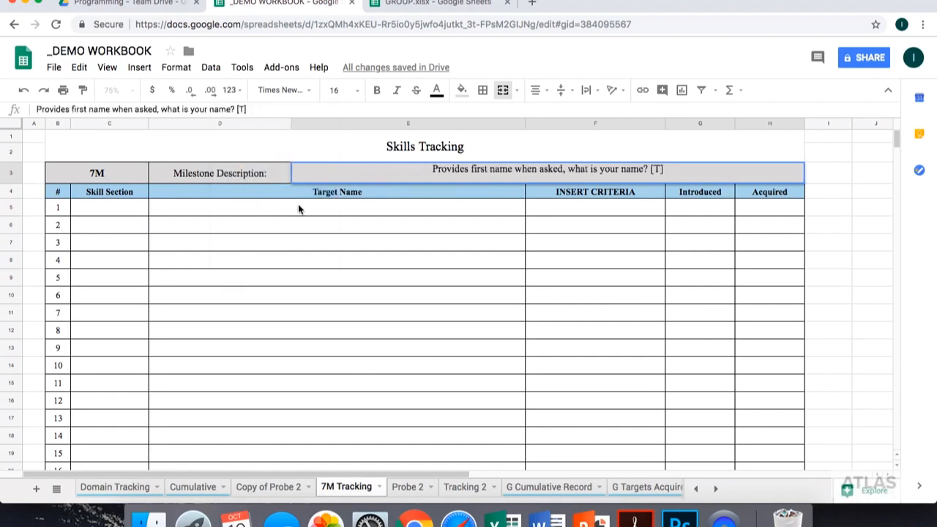
{"action": "key", "text": "Return"}
- Fill row 1 with skill section 7M and a target of providing his first name, stated in parentheses, when asked, "What is your name?"
{"action": "left_click", "coordinate": [115, 211]}
{"action": "type", "text": "7M"}
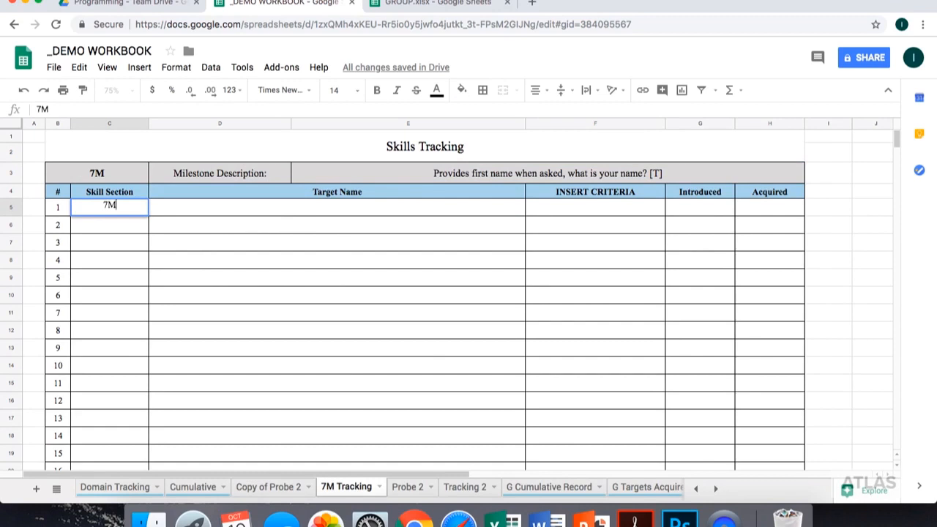
{"action": "key", "text": "Tab"}
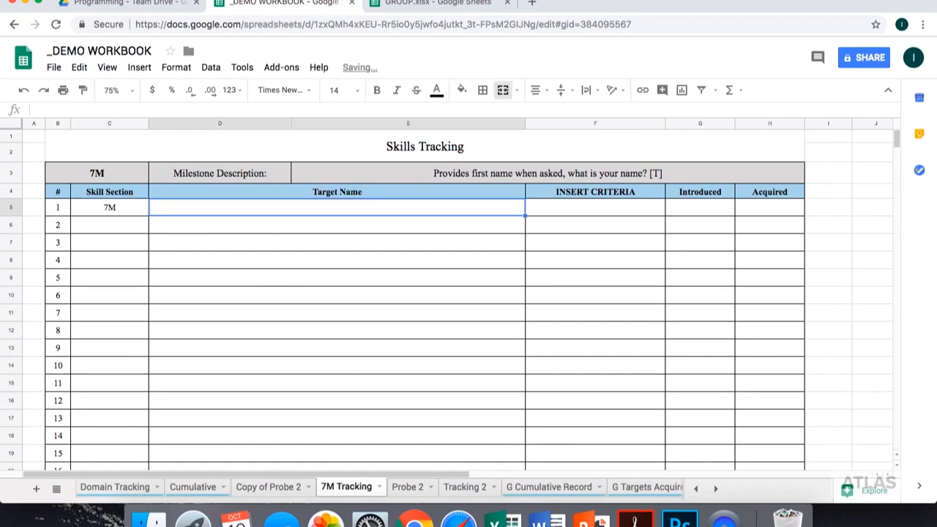
{"action": "type", "text": "Provides his first name (IAN) when asked, \"What is your name?\""}
{"action": "key", "text": "Tab"}
- Enter "Cold Probe, 3 consecutive Ys" as the criteria for target 1
{"action": "type", "text": "Co"}
{"action": "key", "text": "BackSpace"}
{"action": "key", "text": "BackSpace"}
{"action": "type", "text": "Yes or No, "}
{"action": "type", "text": "3"}
{"action": "key", "text": "BackSpace"}
{"action": "key", "text": "BackSpace"}
{"action": "key", "text": "BackSpace"}
{"action": "key", "text": "BackSpace"}
{"action": "key", "text": "BackSpace"}
{"action": "key", "text": "BackSpace"}
{"action": "key", "text": "BackSpace"}
{"action": "key", "text": "BackSpace"}
{"action": "key", "text": "BackSpace"}
{"action": "key", "text": "BackSpace"}
{"action": "key", "text": "BackSpace"}
{"action": "type", "text": "Cold Probe, 3 consecutive Ys"}
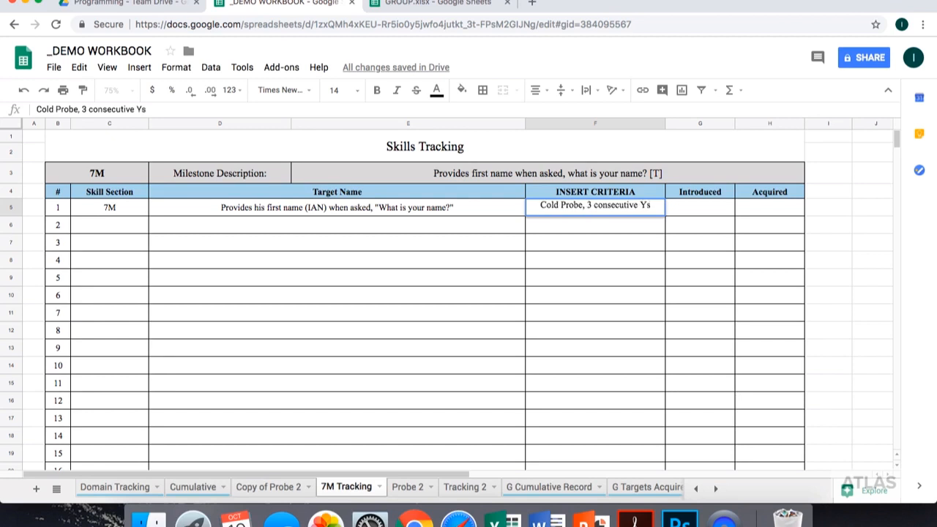
{"action": "key", "text": "Tab"}
- Set the introduced date of target 1 to 10/10/2018
{"action": "type", "text": "10/10/2018"}
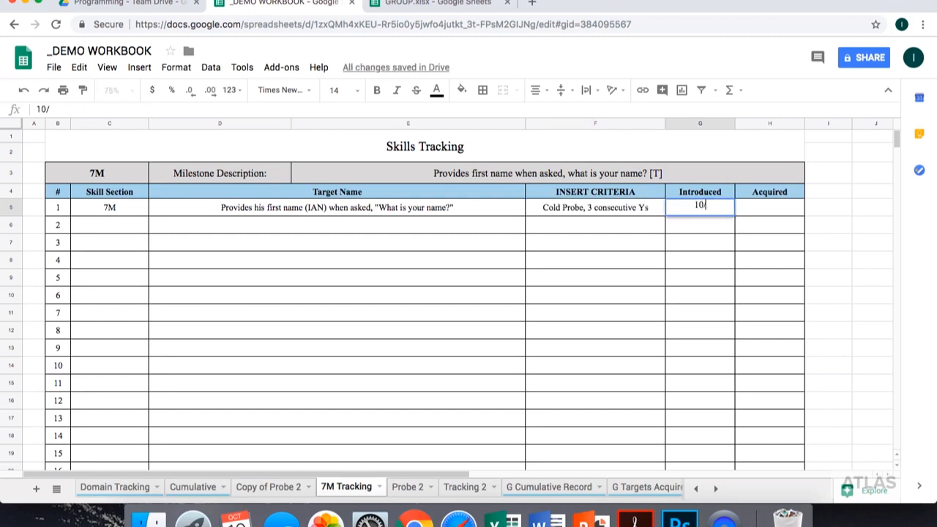
{"action": "key", "text": "Tab"}
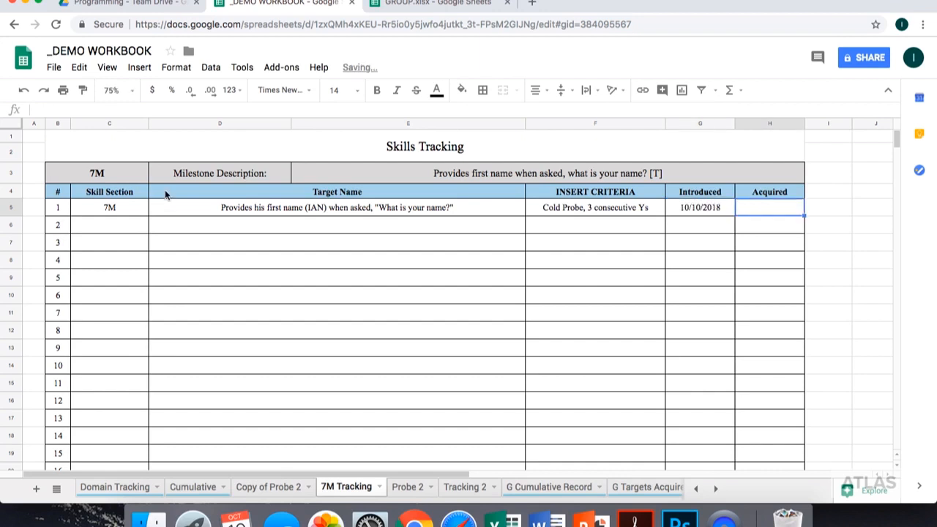
- Rename the Copy of Probe 2 sheet as 7M Probe
{"action": "left_click", "coordinate": [270, 488]}
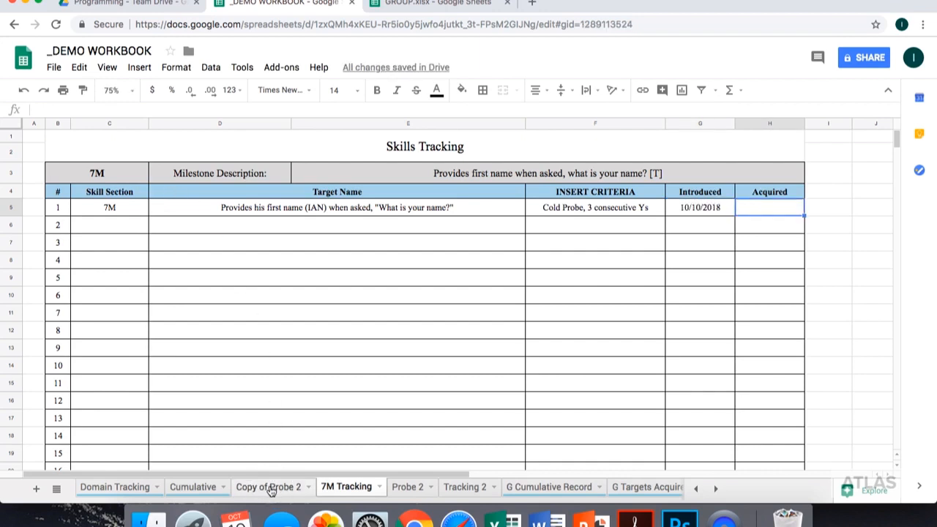
{"action": "right_click", "coordinate": [270, 488]}
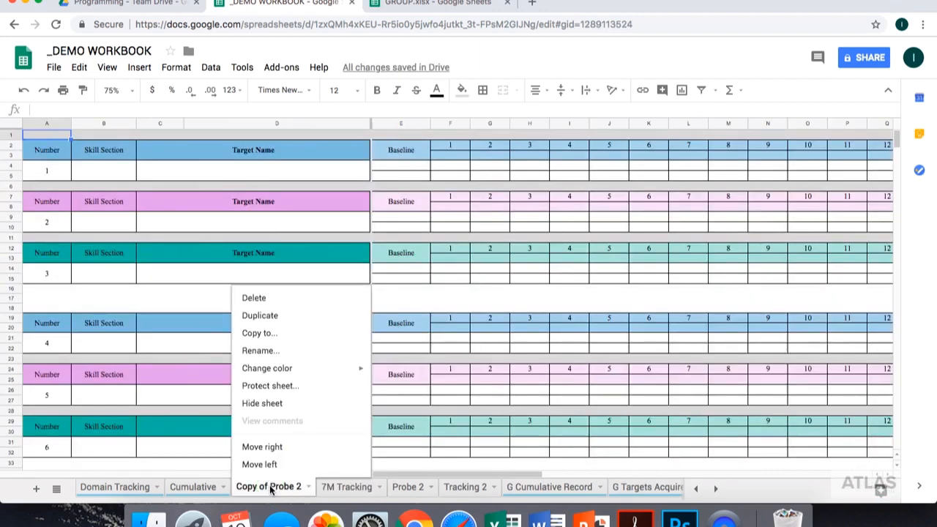
{"action": "left_click", "coordinate": [268, 355]}
{"action": "type", "text": "7"}
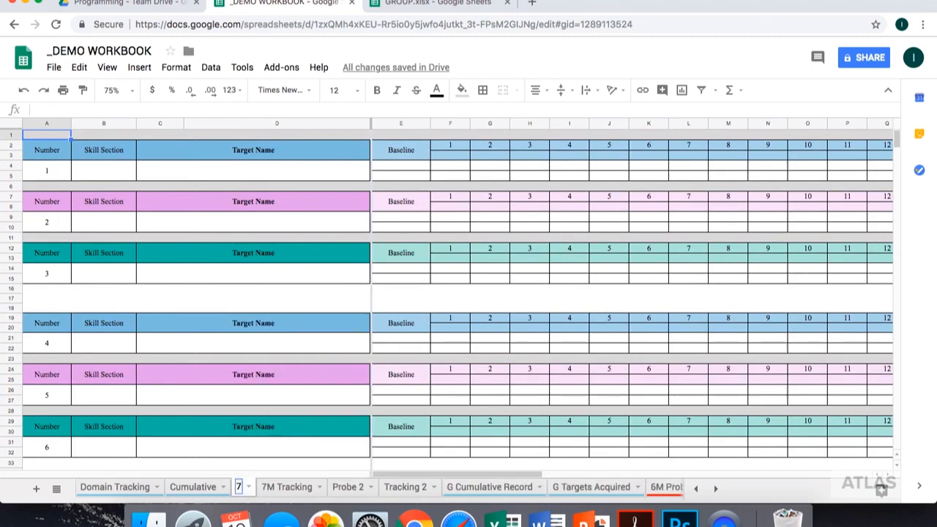
{"action": "type", "text": "M Probe"}
{"action": "key", "text": "Return"}
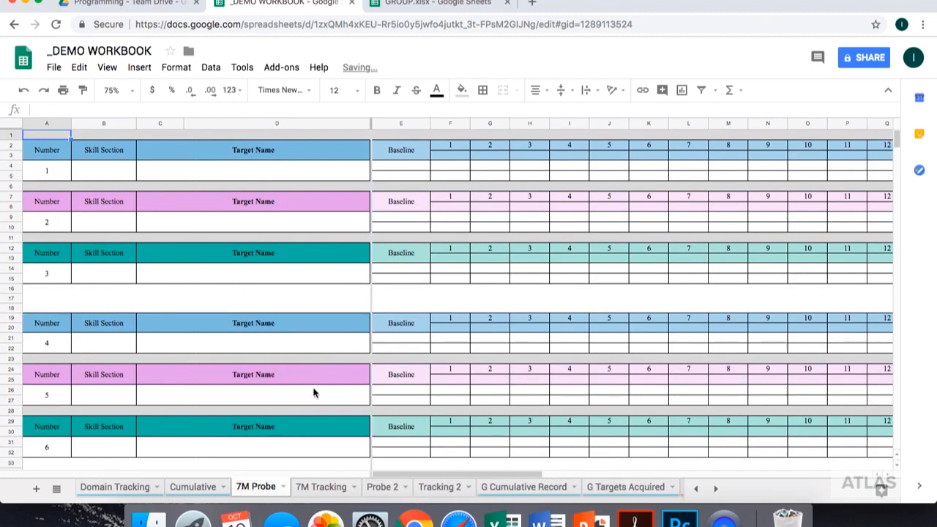
- Give probe target 1 skill section 7M and the name "Answers his name when asked, "What is your name?"", with the learner's first name in parentheses
{"action": "left_click", "coordinate": [96, 166]}
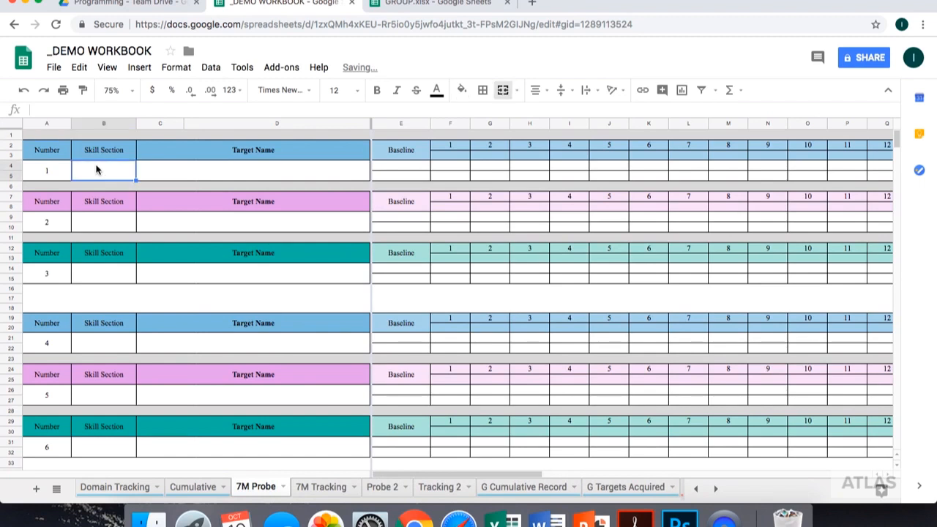
{"action": "type", "text": "7M"}
{"action": "key", "text": "Tab"}
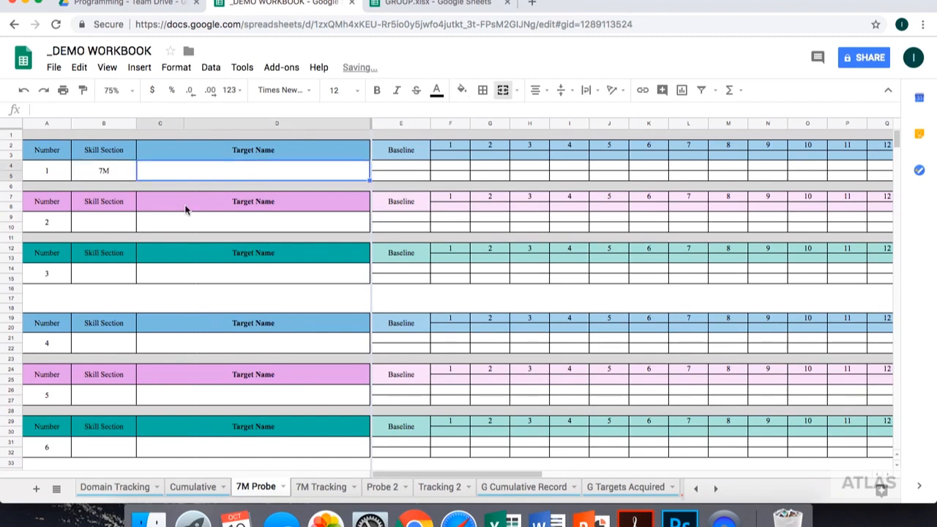
{"action": "type", "text": "Answers h"}
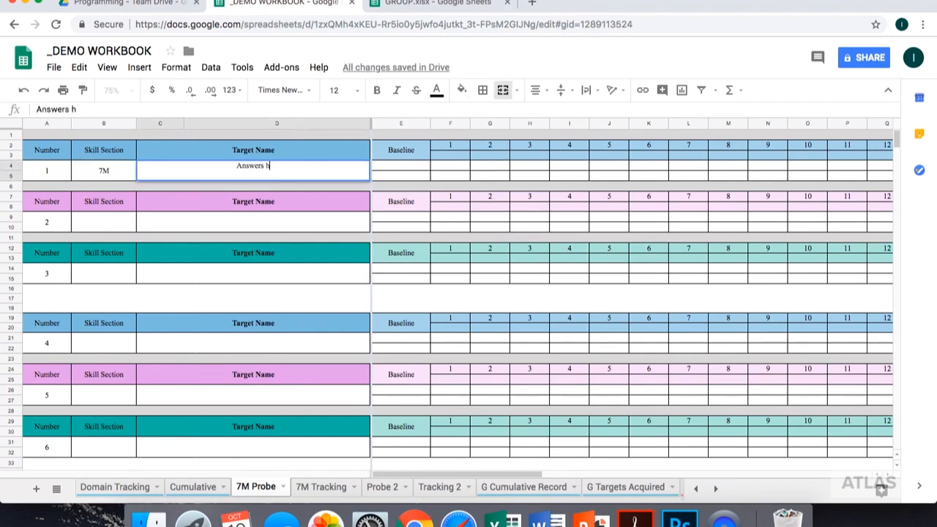
{"action": "type", "text": "is name (la"}
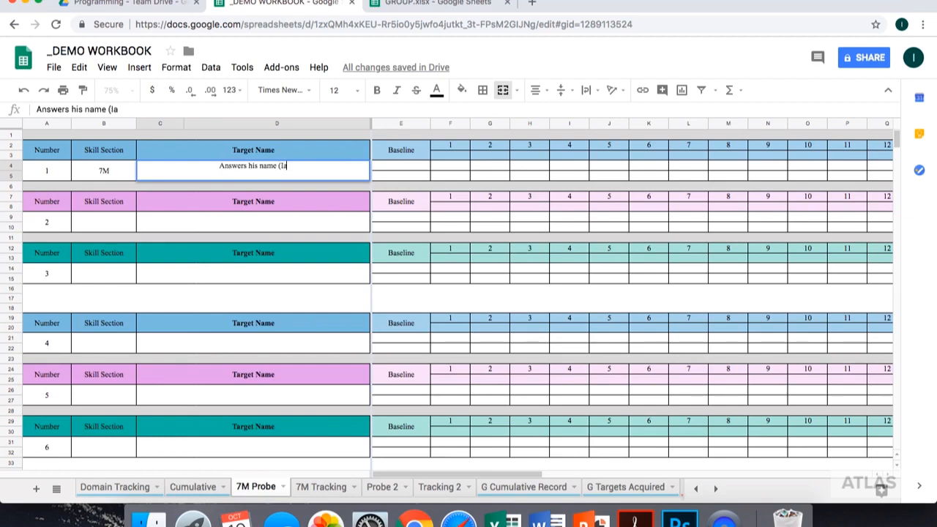
{"action": "type", "text": "n) wh"}
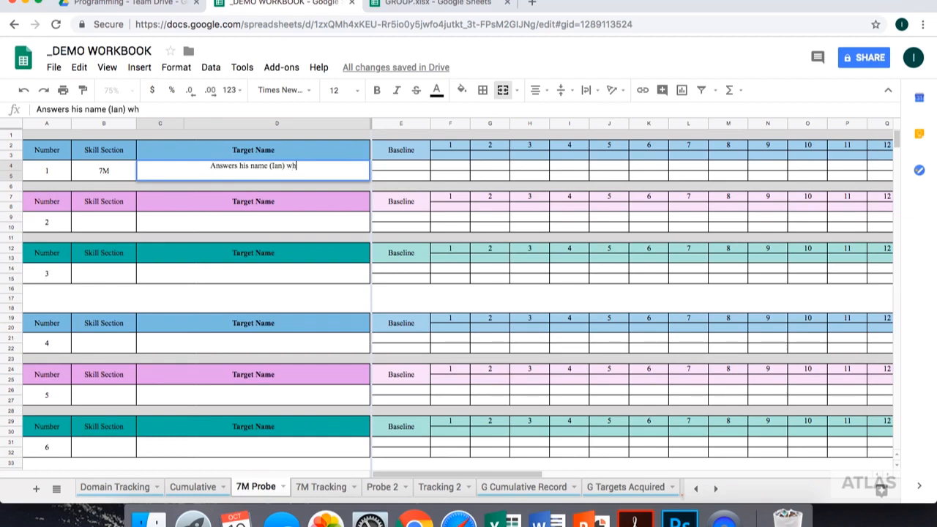
{"action": "type", "text": "en asked, \"W"}
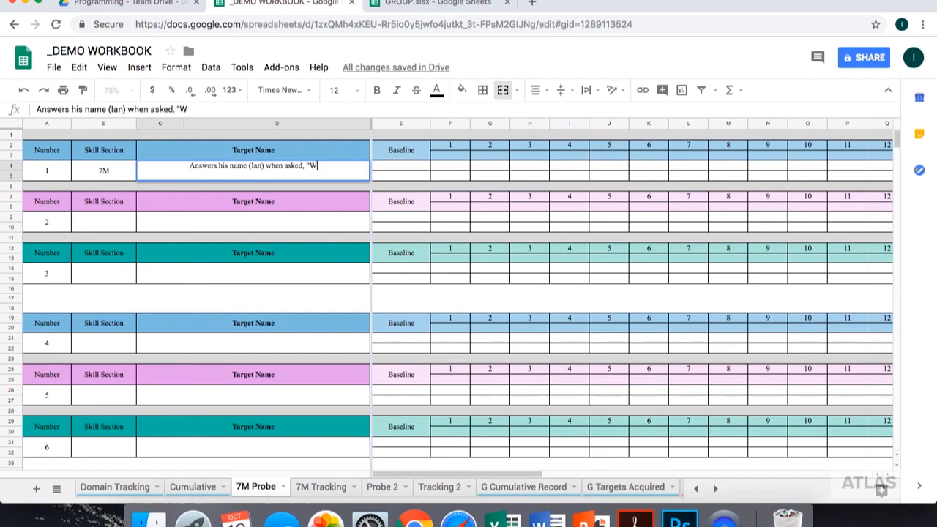
{"action": "type", "text": "hat is your name?"}
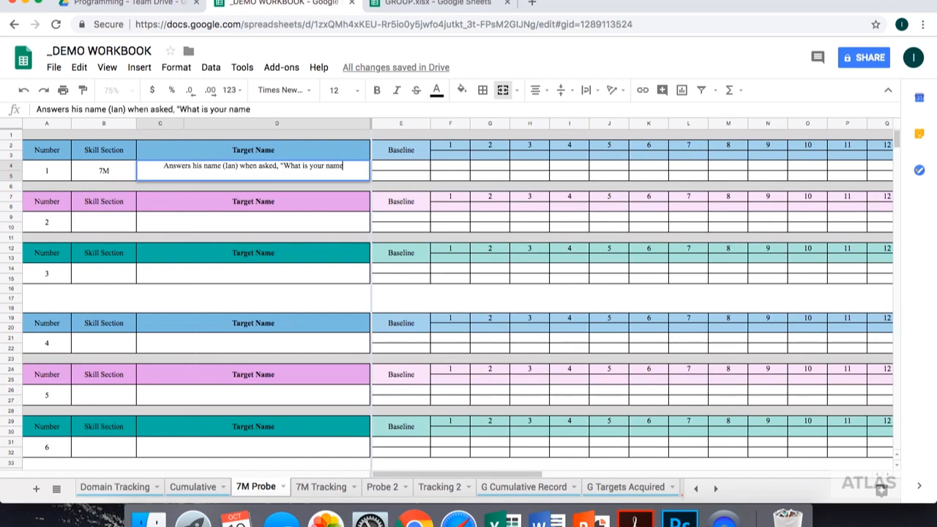
{"action": "type", "text": "\""}
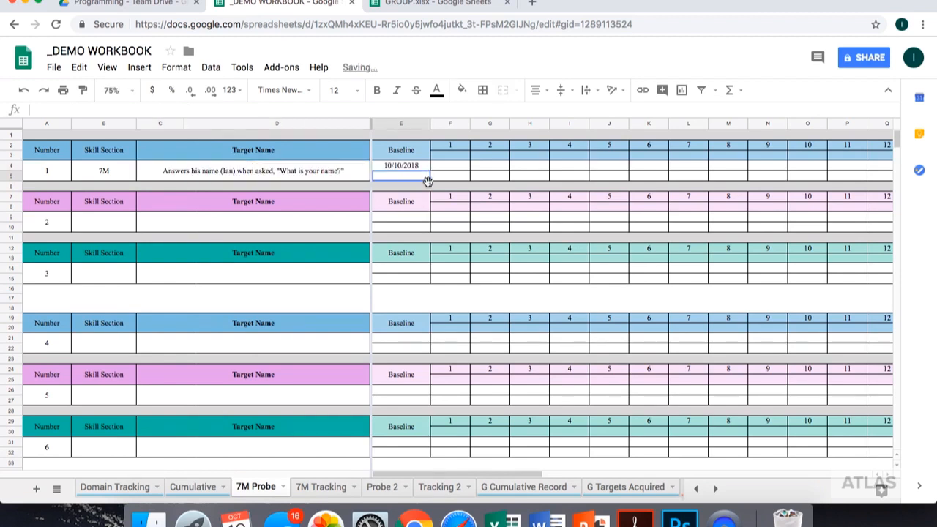
- Record N for target 1's 10/10/2018 baseline and Y for probe 1 dated 10/11/2018
{"action": "type", "text": "N"}
{"action": "key", "text": "Tab"}
{"action": "left_click", "coordinate": [452, 167]}
{"action": "type", "text": "10/11/2018"}
{"action": "key", "text": "Return"}
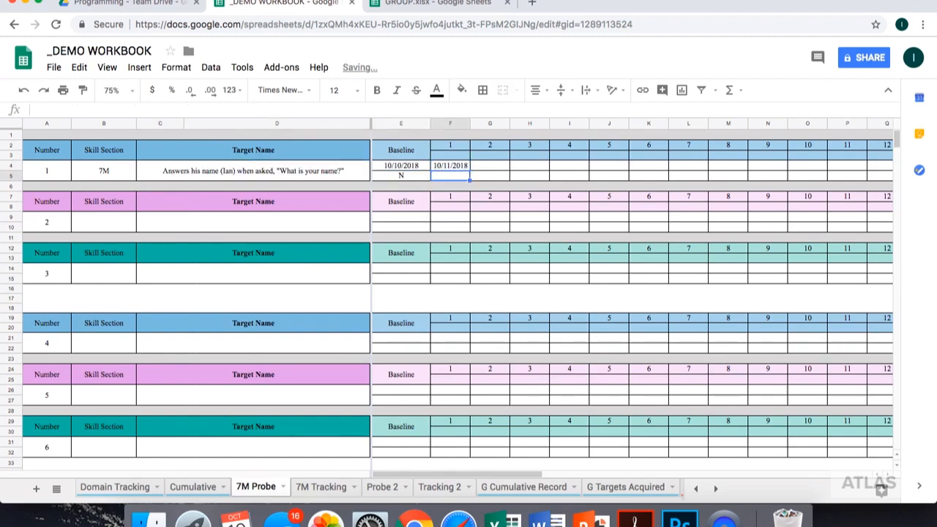
{"action": "type", "text": "Y"}
{"action": "key", "text": "Tab"}
- Record probe 2 of target 1 with date 10/12/2018 and response N
{"action": "left_click", "coordinate": [492, 168]}
{"action": "type", "text": "10/12"}
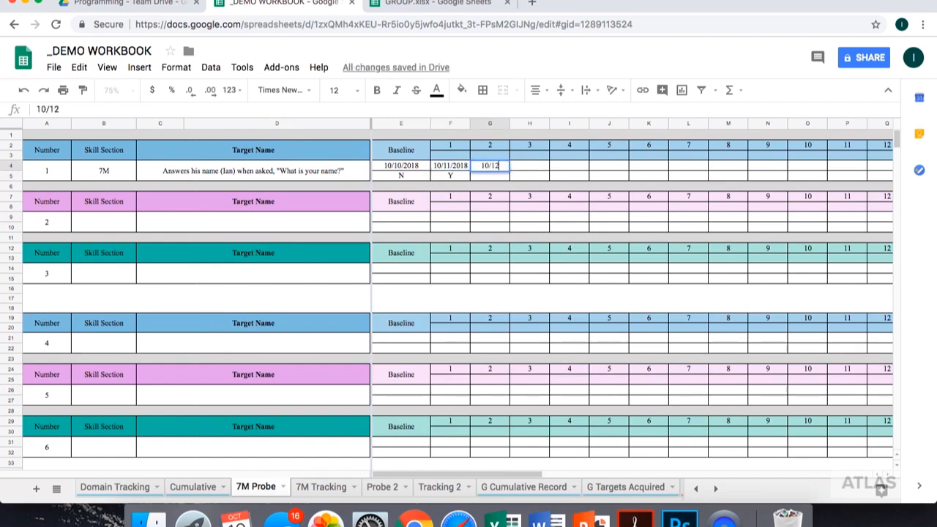
{"action": "key", "text": "Return"}
{"action": "type", "text": "N"}
{"action": "key", "text": "Tab"}
- Record probe 3 of target 1 with date 10/13/2018 and response N
{"action": "left_click", "coordinate": [527, 166]}
{"action": "type", "text": "10/23"}
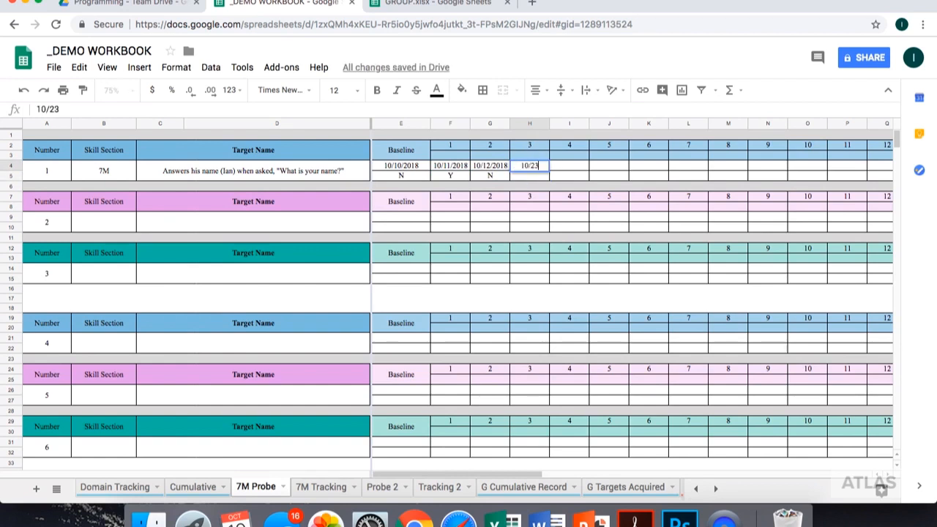
{"action": "key", "text": "BackSpace"}
{"action": "key", "text": "BackSpace"}
{"action": "type", "text": "13"}
{"action": "key", "text": "Return"}
{"action": "type", "text": "N"}
{"action": "key", "text": "Tab"}
- Record probe 4 of target 1 with date 10/14/2018 and response N
{"action": "left_click", "coordinate": [578, 168]}
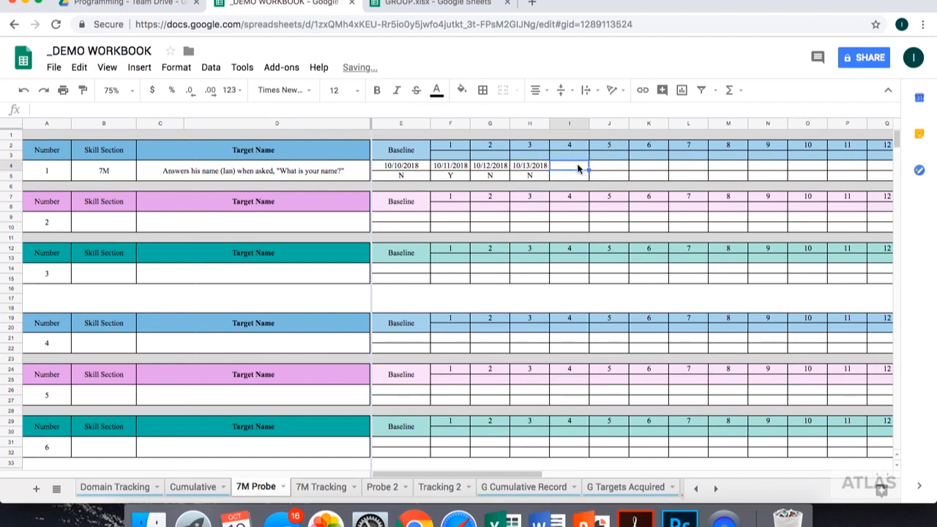
{"action": "type", "text": "10/14"}
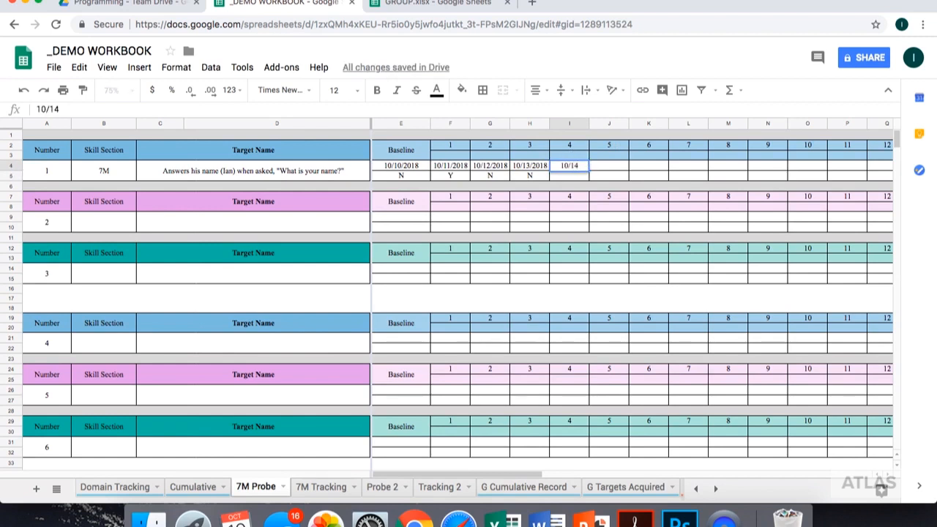
{"action": "key", "text": "Return"}
{"action": "type", "text": "Y"}
{"action": "key", "text": "Return"}
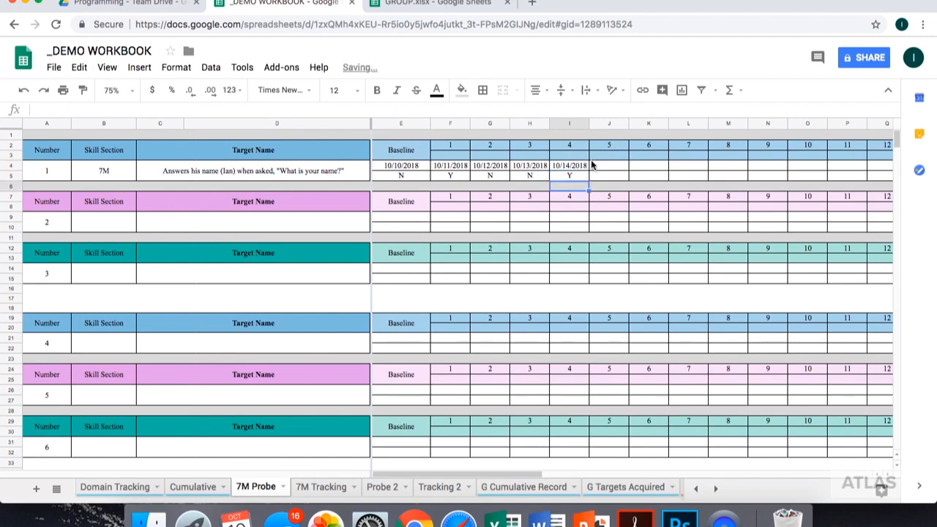
{"action": "left_click", "coordinate": [571, 176]}
{"action": "type", "text": "N"}
{"action": "key", "text": "Return"}
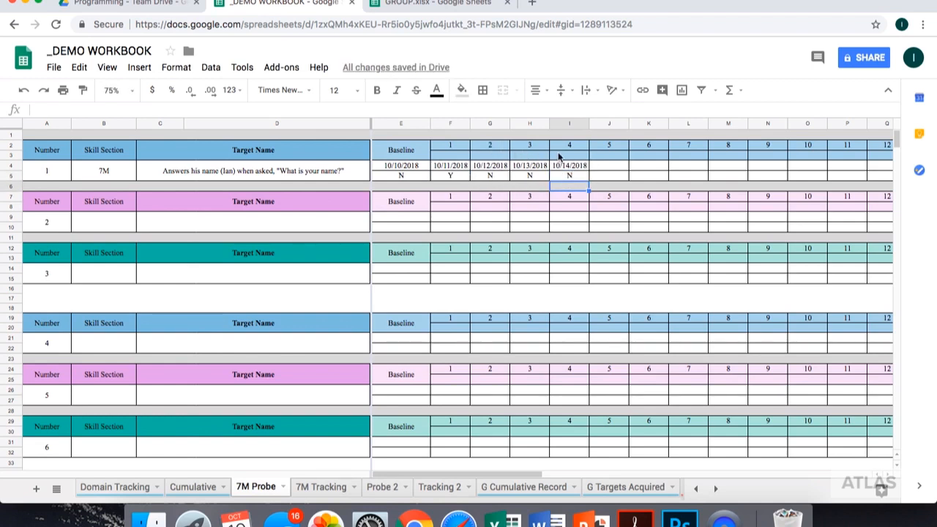
- Shade the date and response cells of target 1's probe 4 gray
{"action": "left_click_drag", "start_coordinate": [576, 165], "coordinate": [576, 175]}
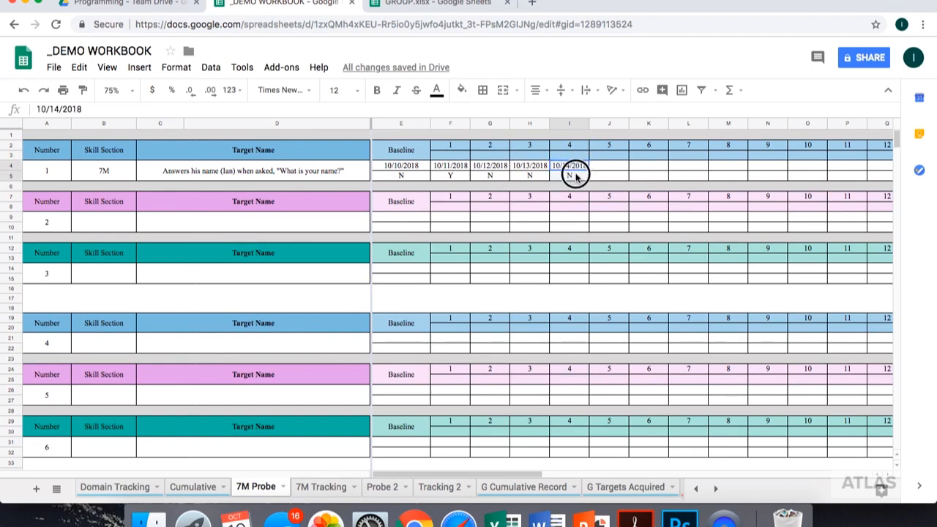
{"action": "left_click", "coordinate": [462, 90]}
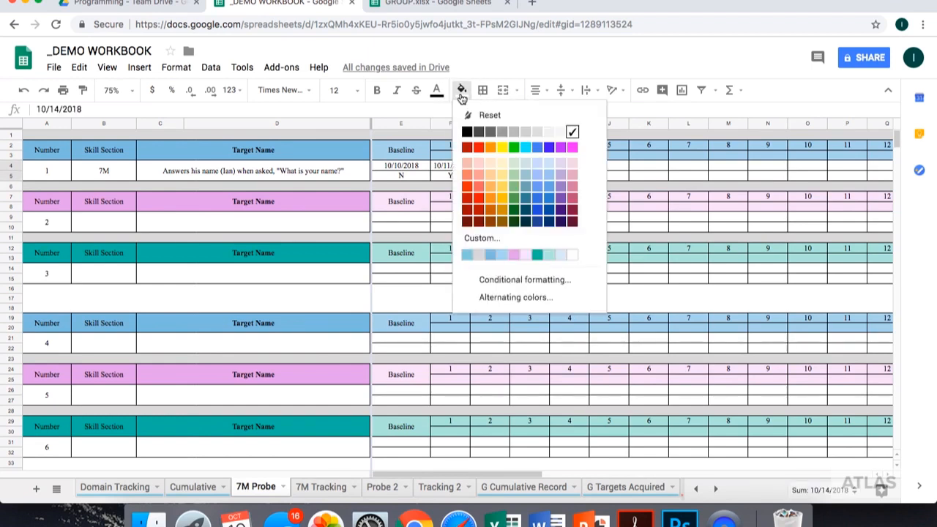
{"action": "left_click", "coordinate": [559, 133]}
{"action": "left_click", "coordinate": [623, 165]}
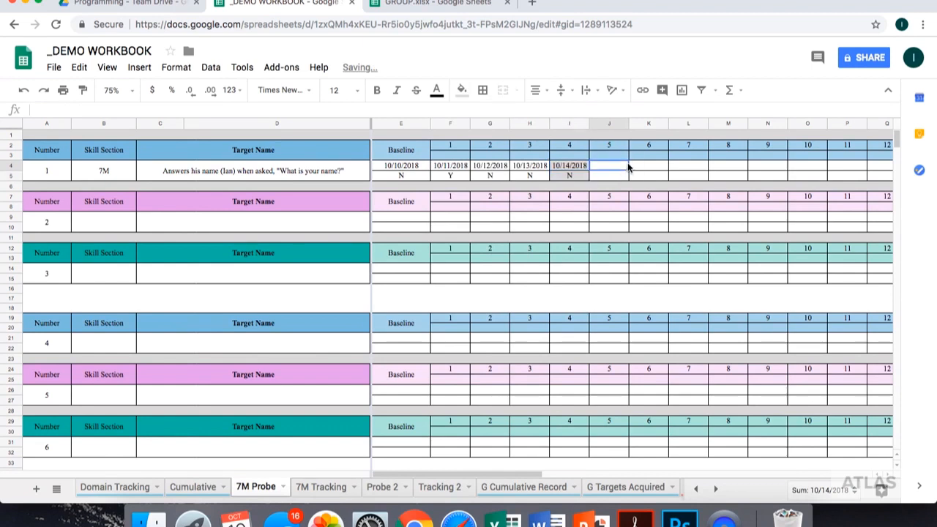
- Add a short label in the blue header cell between probe number 4 and its 10/14/2018 date
{"action": "left_click", "coordinate": [571, 156]}
{"action": "type", "text": "Prog"}
{"action": "key", "text": "BackSpace"}
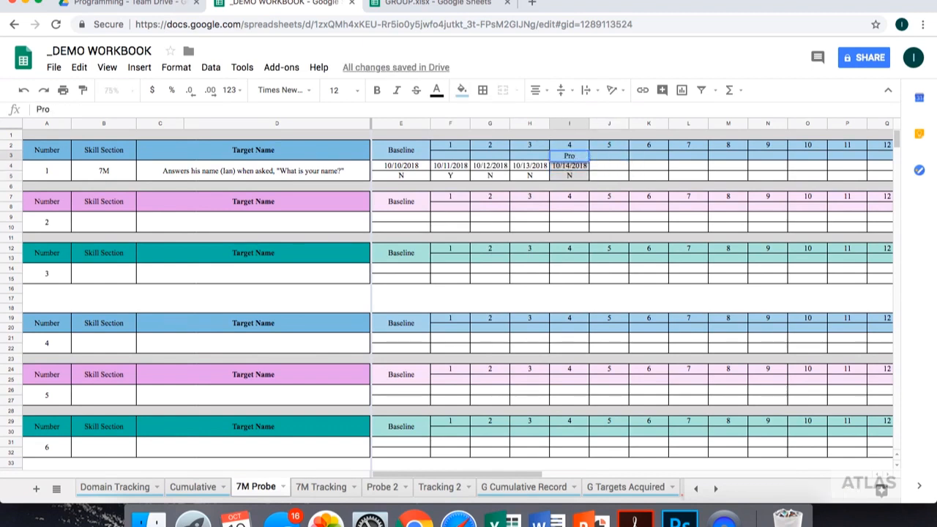
{"action": "key", "text": "Return"}
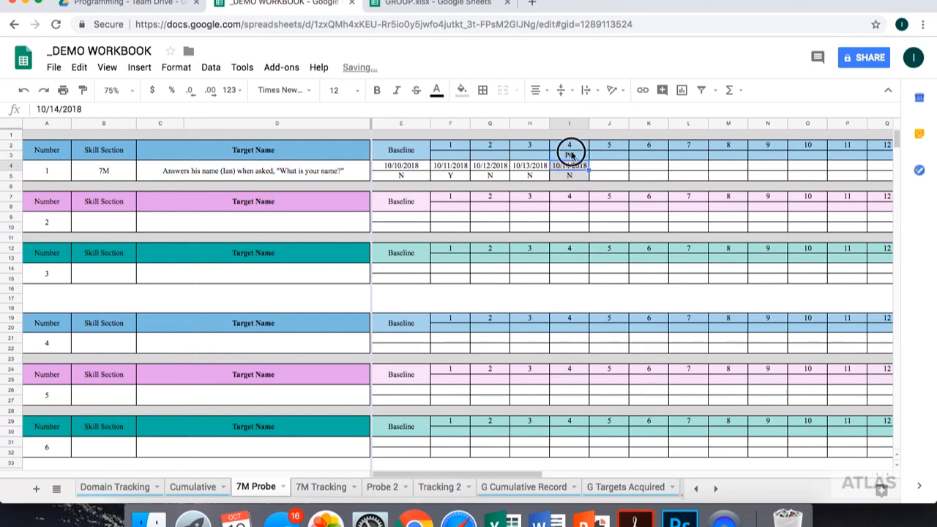
- Attach a note to probe 4's PC cell reading "Program Change: Prompt using name card, increase trials - 10/14/17" followed by the author's initials
{"action": "left_click", "coordinate": [572, 156]}
{"action": "right_click", "coordinate": [572, 156]}
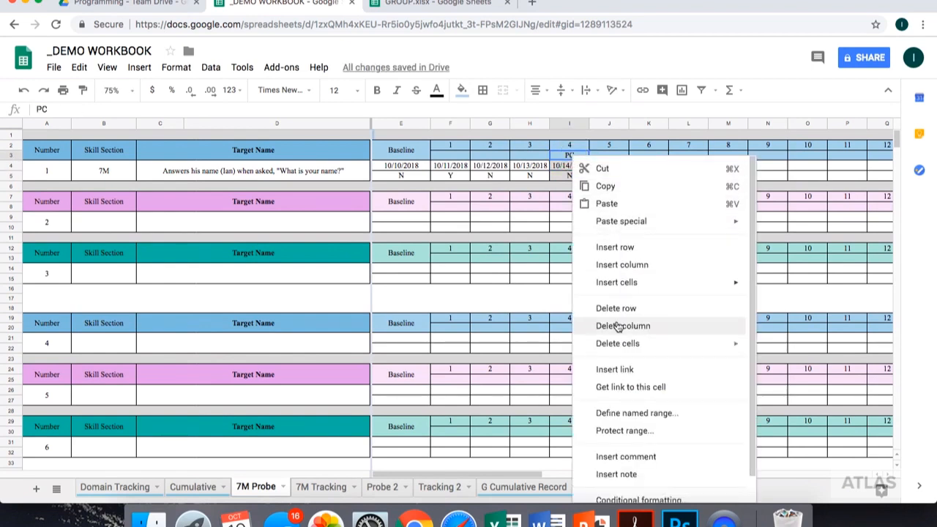
{"action": "left_click", "coordinate": [619, 474]}
{"action": "type", "text": "pROG"}
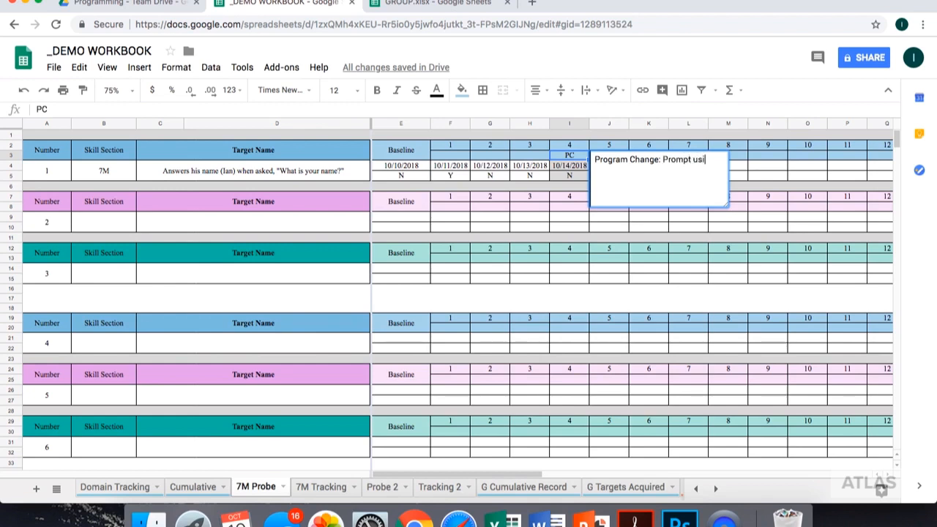
{"action": "type", "text": "name card, increase trials - 10"}
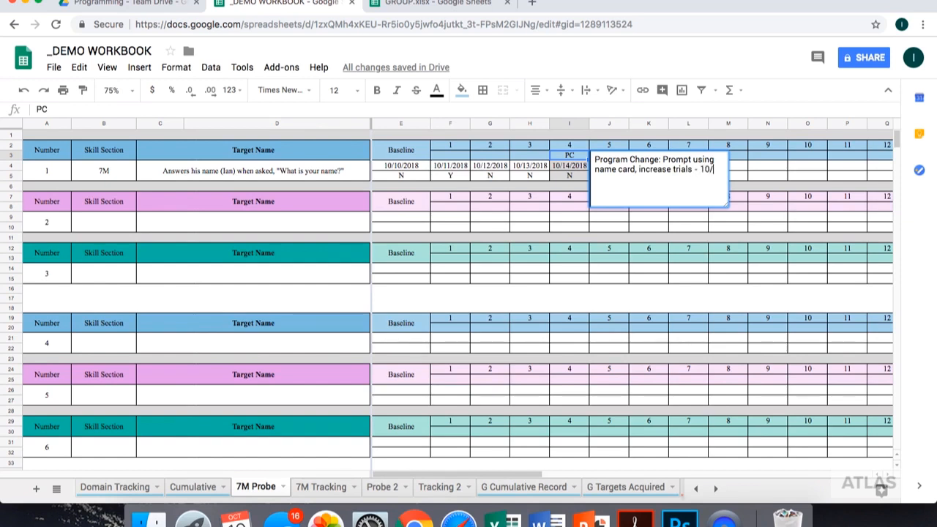
{"action": "type", "text": "/17 (IRV"}
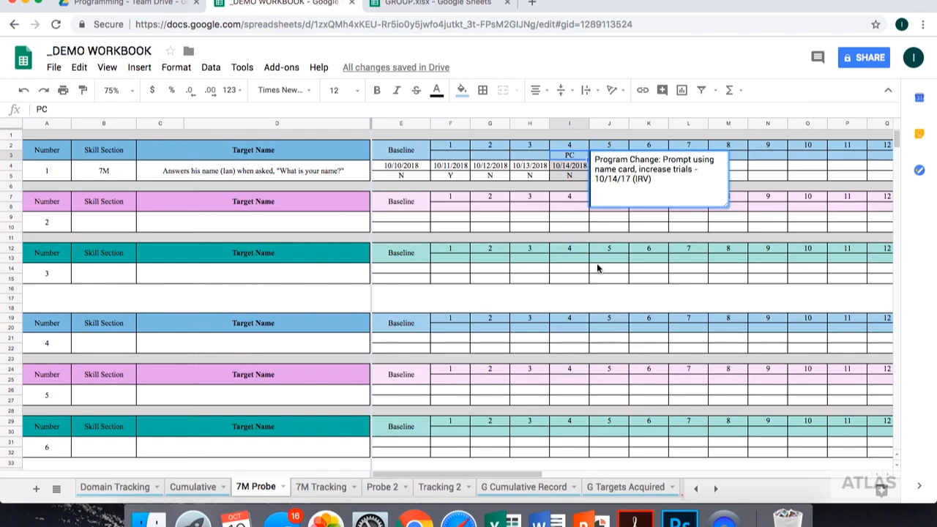
{"action": "left_click", "coordinate": [556, 190]}
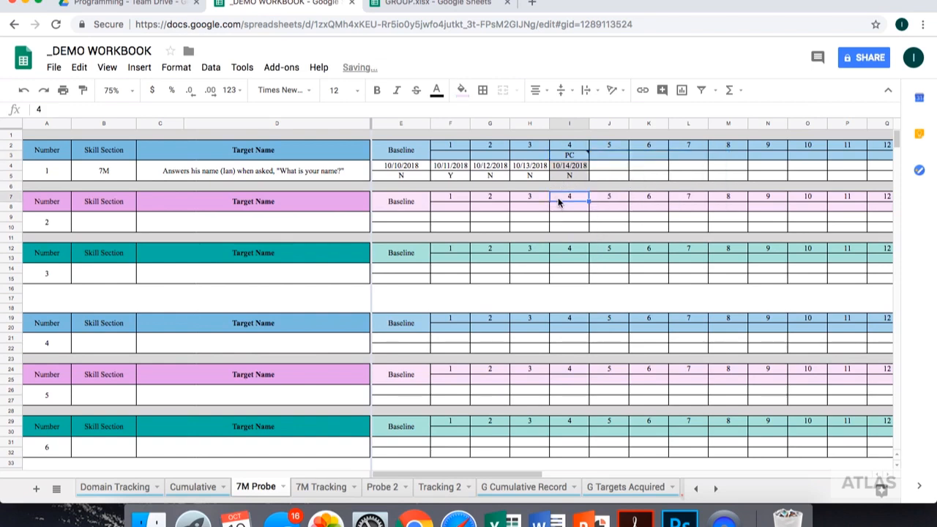
- Record probe 5 of target 1 with date 10/15/2018 and response Y
{"action": "left_click", "coordinate": [621, 166]}
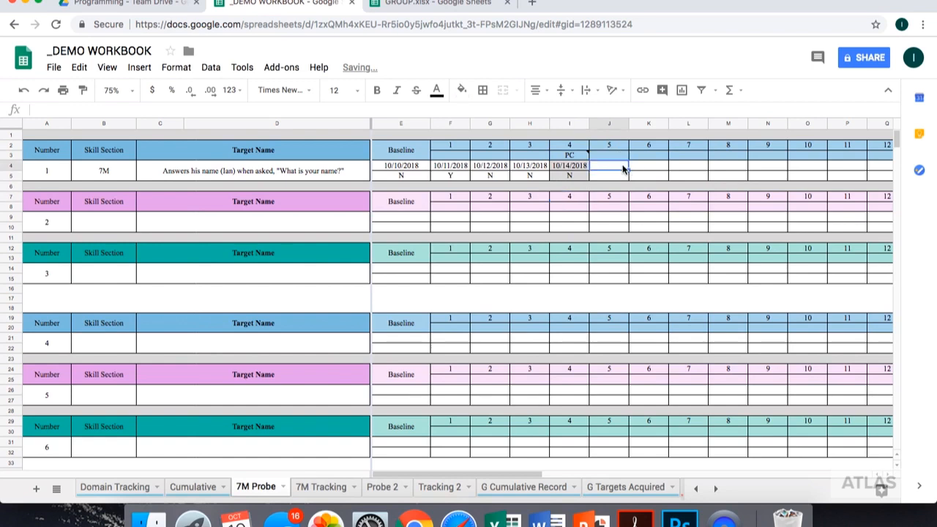
{"action": "type", "text": "10/15/2018"}
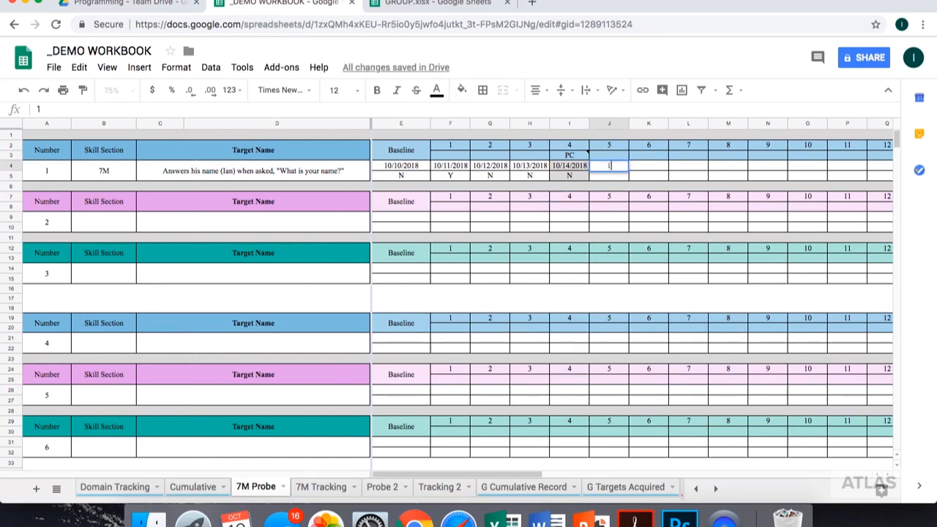
{"action": "key", "text": "Return"}
{"action": "type", "text": "Y"}
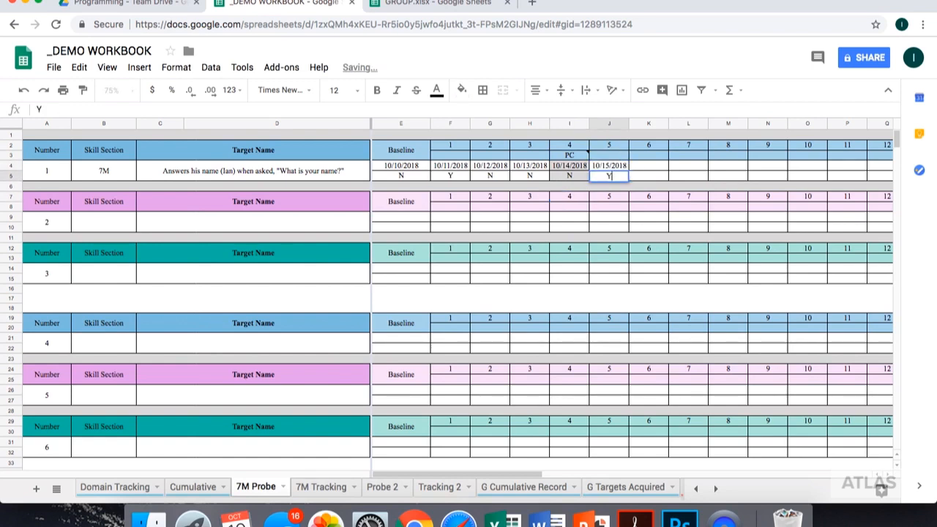
{"action": "key", "text": "Tab"}
- Record probe 6 of target 1 with date 10/16/2018 and response Y
{"action": "left_click", "coordinate": [653, 166]}
{"action": "type", "text": "10/16/2018"}
{"action": "key", "text": "Return"}
{"action": "type", "text": "Y"}
{"action": "key", "text": "Tab"}
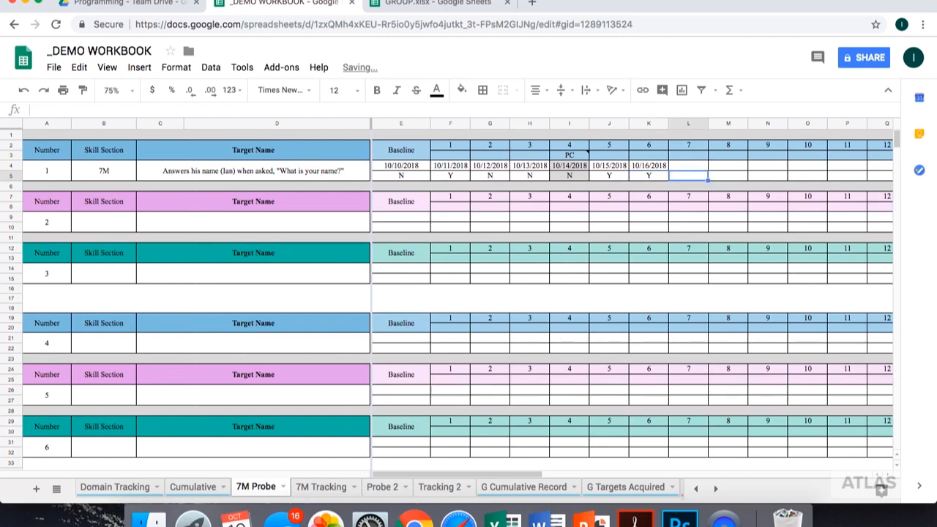
- Record probe 7 of target 1 with date 10/17/2018 and response Y
{"action": "left_click", "coordinate": [679, 166]}
{"action": "type", "text": "10/"}
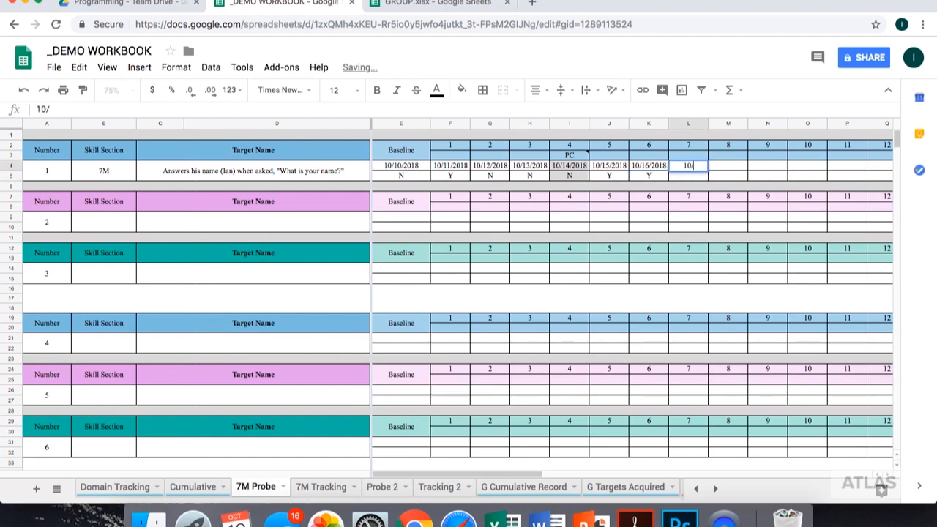
{"action": "type", "text": "17"}
{"action": "key", "text": "Return"}
{"action": "type", "text": "Y"}
{"action": "key", "text": "Return"}
- Shade the date and response cells of target 1's probe 7 gray
{"action": "left_click", "coordinate": [689, 166]}
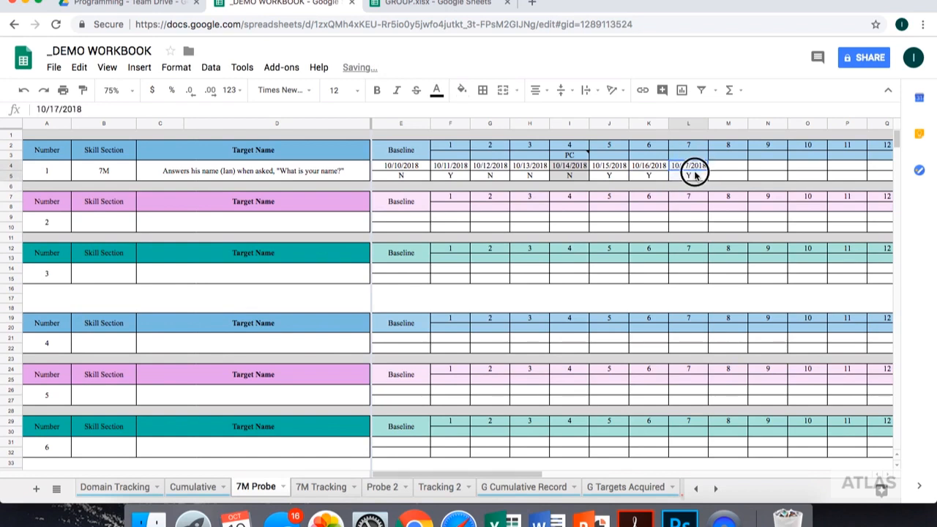
{"action": "left_click", "coordinate": [463, 89]}
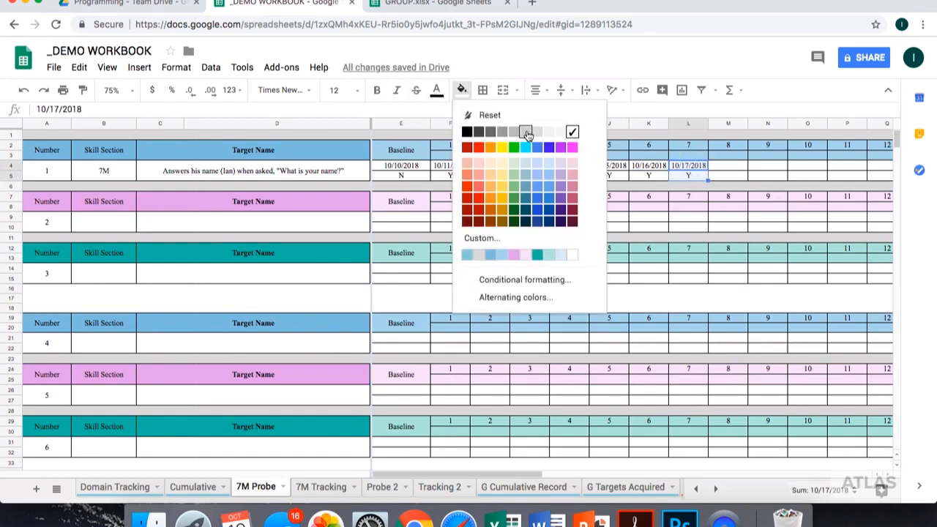
{"action": "left_click", "coordinate": [534, 133]}
{"action": "left_click", "coordinate": [758, 178]}
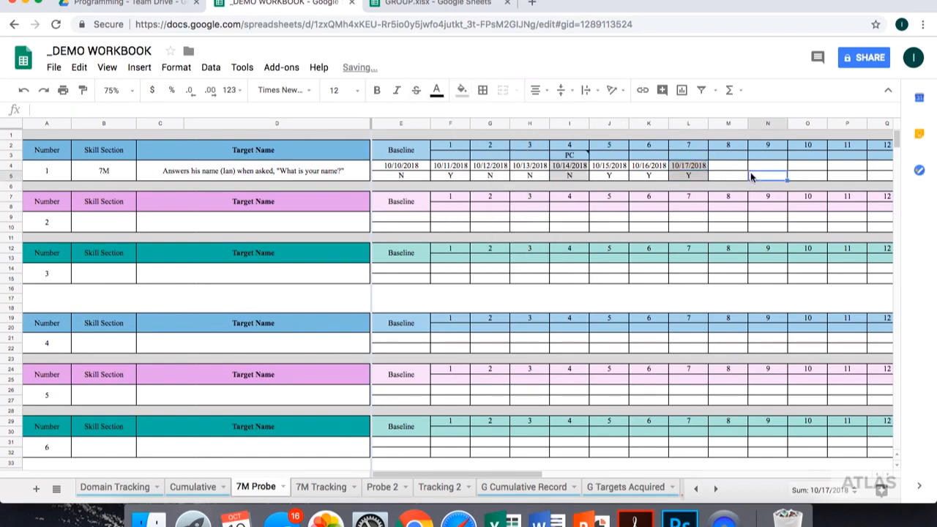
- Label the blue header cell between probe number 7 and its 10/17/2018 date as PC
{"action": "left_click", "coordinate": [689, 157]}
{"action": "type", "text": "PC"}
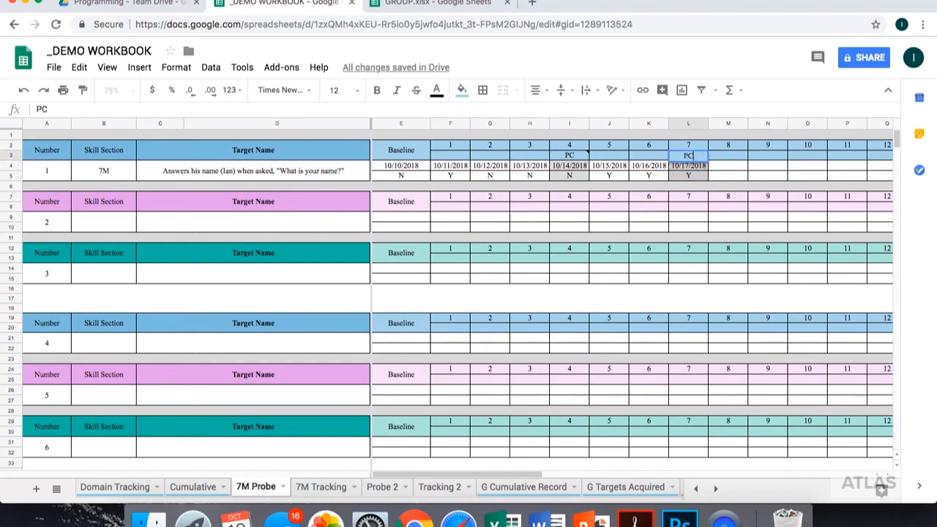
{"action": "key", "text": "Return"}
- Attach a note to probe 7's PC cell reading "Program Change: Fade use of prompt, continue original criteria for mastery."
{"action": "right_click", "coordinate": [694, 157]}
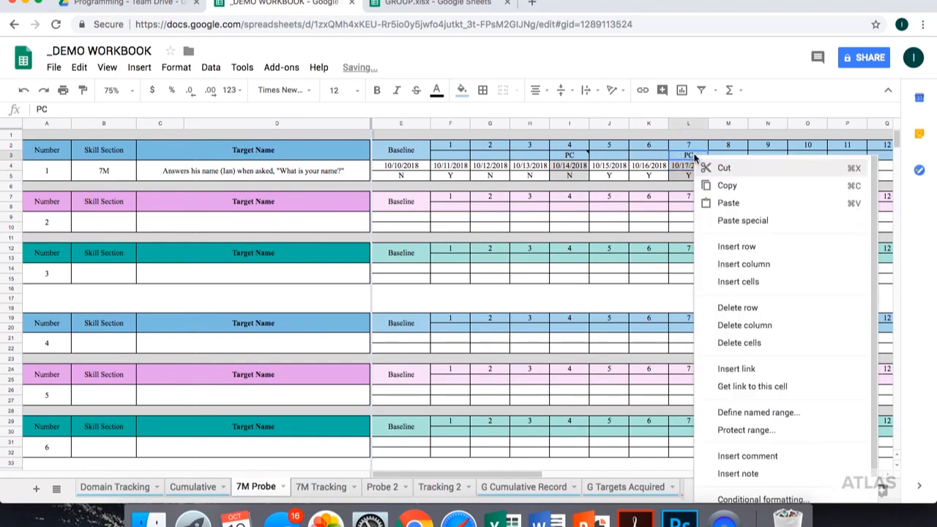
{"action": "left_click", "coordinate": [738, 473]}
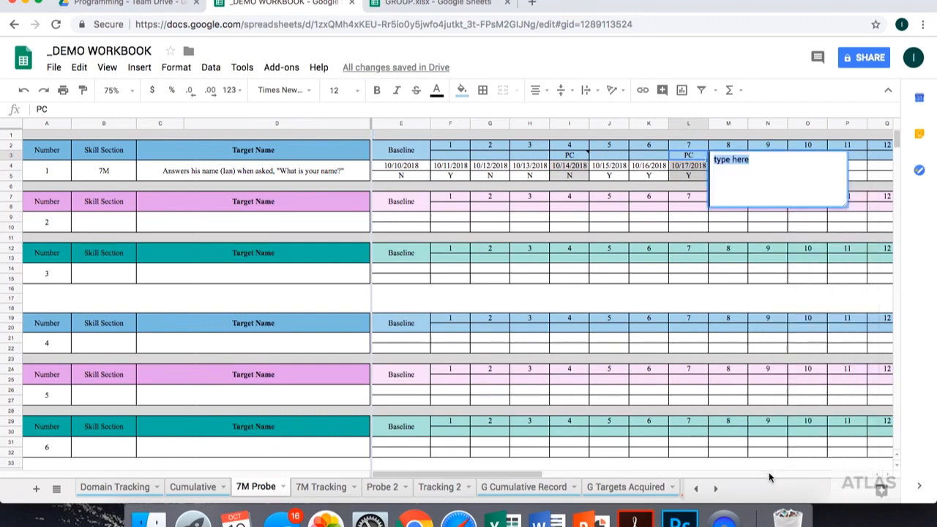
{"action": "type", "text": "Program Chan"}
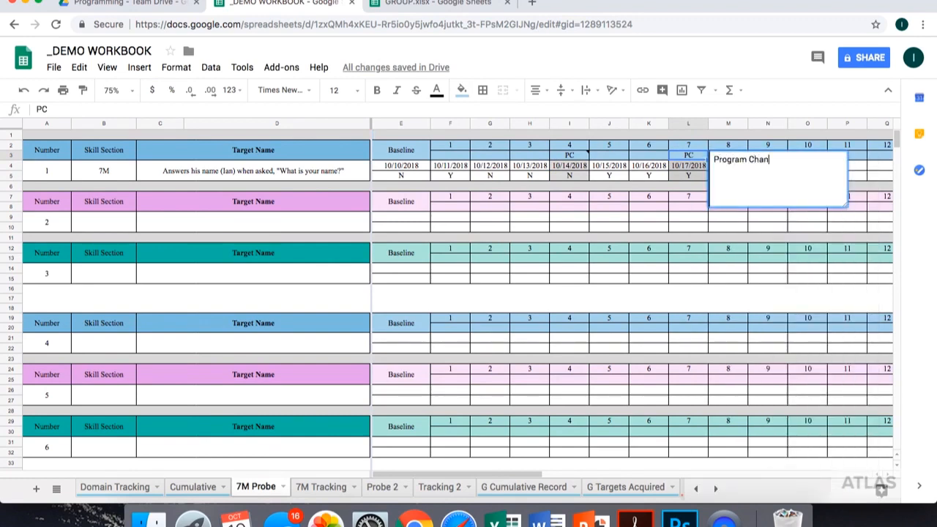
{"action": "type", "text": "ge: Fade use of prompt, continue e"}
{"action": "key", "text": "BackSpace"}
{"action": "type", "text": "original critera"}
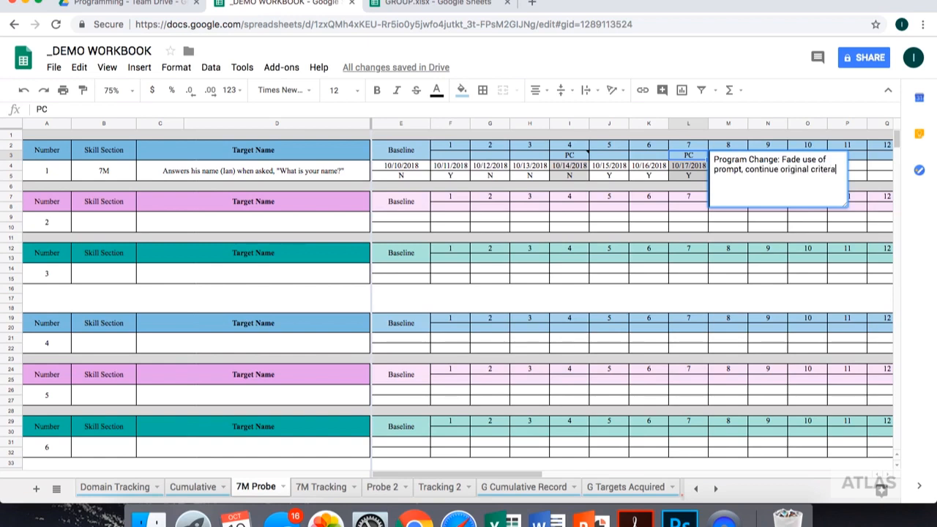
{"action": "type", "text": " for mastery."}
{"action": "double_click", "coordinate": [823, 170]}
{"action": "type", "text": "criteria"}
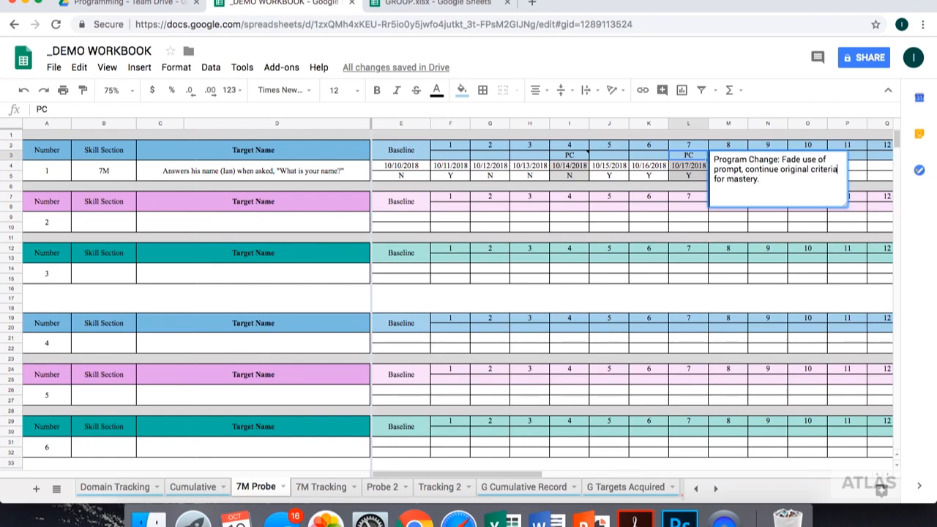